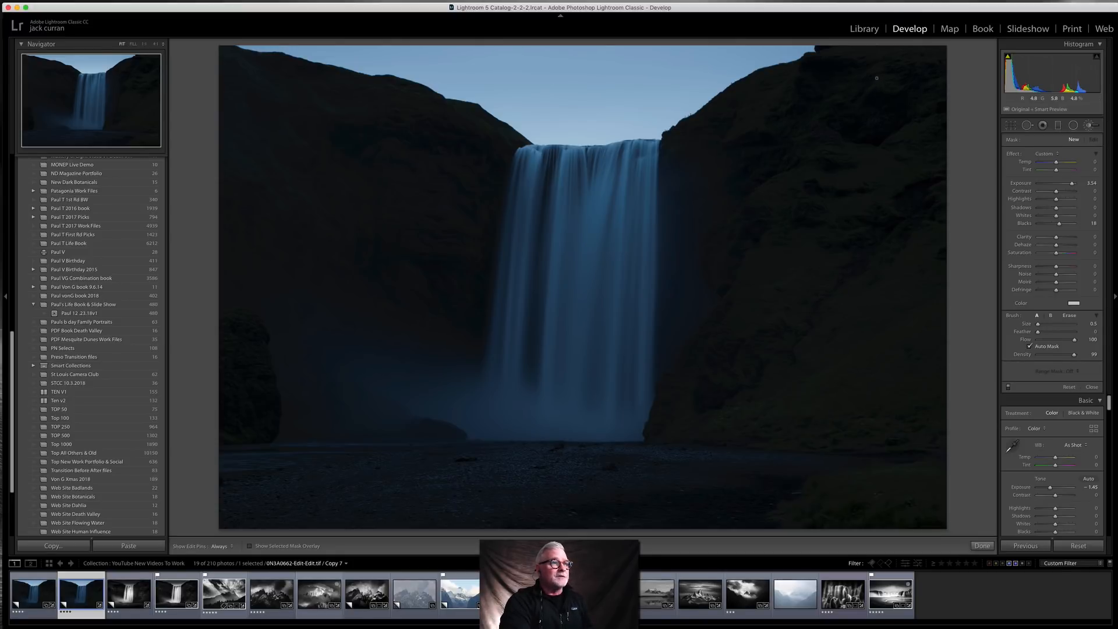
Brush a line down the right cliff's inner edge and mark its slope with a zigzag and "T + H"
{"action": "key", "text": "h"}
{"action": "mouse_move", "coordinate": [864, 131]}
{"action": "left_mouse_down"}
{"action": "mouse_move", "coordinate": [786, 147]}
{"action": "mouse_move", "coordinate": [760, 185]}
{"action": "mouse_move", "coordinate": [699, 226]}
{"action": "mouse_move", "coordinate": [713, 303]}
{"action": "mouse_move", "coordinate": [675, 349]}
{"action": "mouse_move", "coordinate": [646, 416]}
{"action": "mouse_move", "coordinate": [655, 461]}
{"action": "left_mouse_up"}
{"action": "key", "text": "h"}
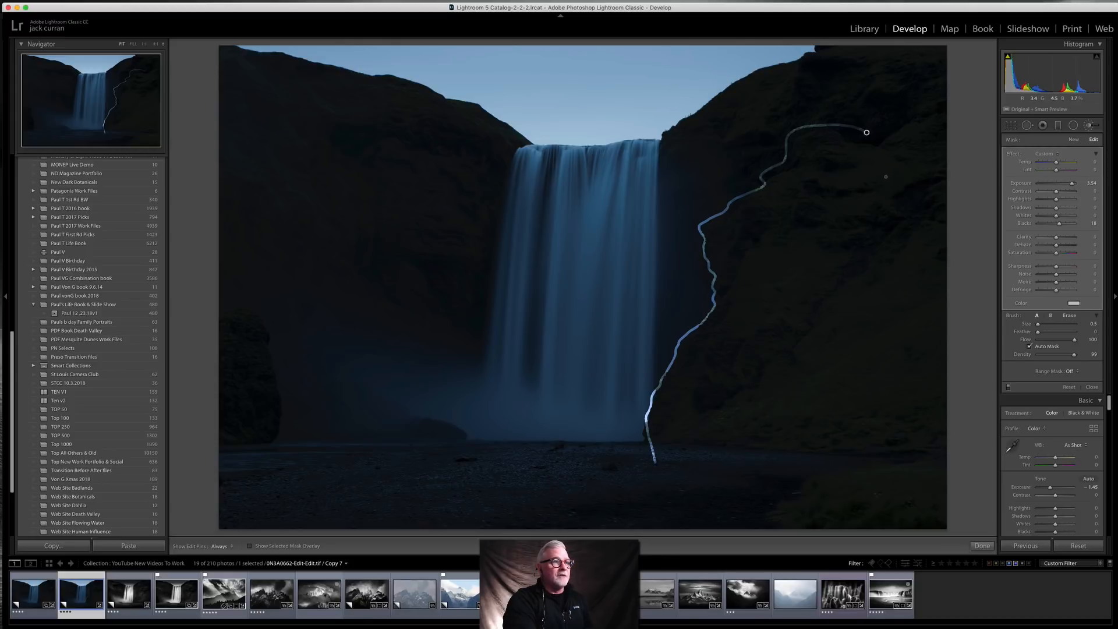
{"action": "key", "text": "h"}
{"action": "mouse_move", "coordinate": [882, 173]}
{"action": "left_mouse_down"}
{"action": "mouse_move", "coordinate": [796, 197]}
{"action": "mouse_move", "coordinate": [799, 234]}
{"action": "mouse_move", "coordinate": [751, 282]}
{"action": "mouse_move", "coordinate": [799, 302]}
{"action": "mouse_move", "coordinate": [797, 317]}
{"action": "mouse_move", "coordinate": [814, 291]}
{"action": "mouse_move", "coordinate": [833, 318]}
{"action": "mouse_move", "coordinate": [847, 308]}
{"action": "mouse_move", "coordinate": [868, 320]}
{"action": "mouse_move", "coordinate": [891, 299]}
{"action": "left_mouse_up"}
{"action": "key", "text": "h"}
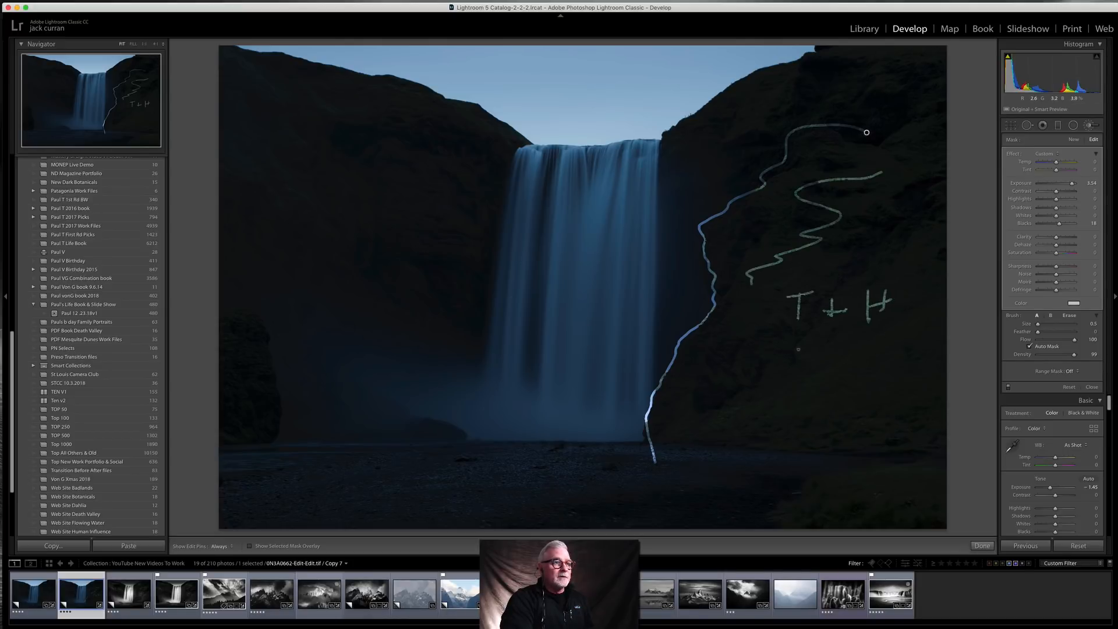
Brush an oval around the base of the right cliff and outline the foreground riverbed across to the left edge
{"action": "key", "text": "h"}
{"action": "mouse_move", "coordinate": [764, 405]}
{"action": "left_mouse_down"}
{"action": "mouse_move", "coordinate": [689, 409]}
{"action": "mouse_move", "coordinate": [680, 424]}
{"action": "mouse_move", "coordinate": [746, 439]}
{"action": "mouse_move", "coordinate": [884, 434]}
{"action": "mouse_move", "coordinate": [827, 405]}
{"action": "mouse_move", "coordinate": [753, 402]}
{"action": "left_mouse_up"}
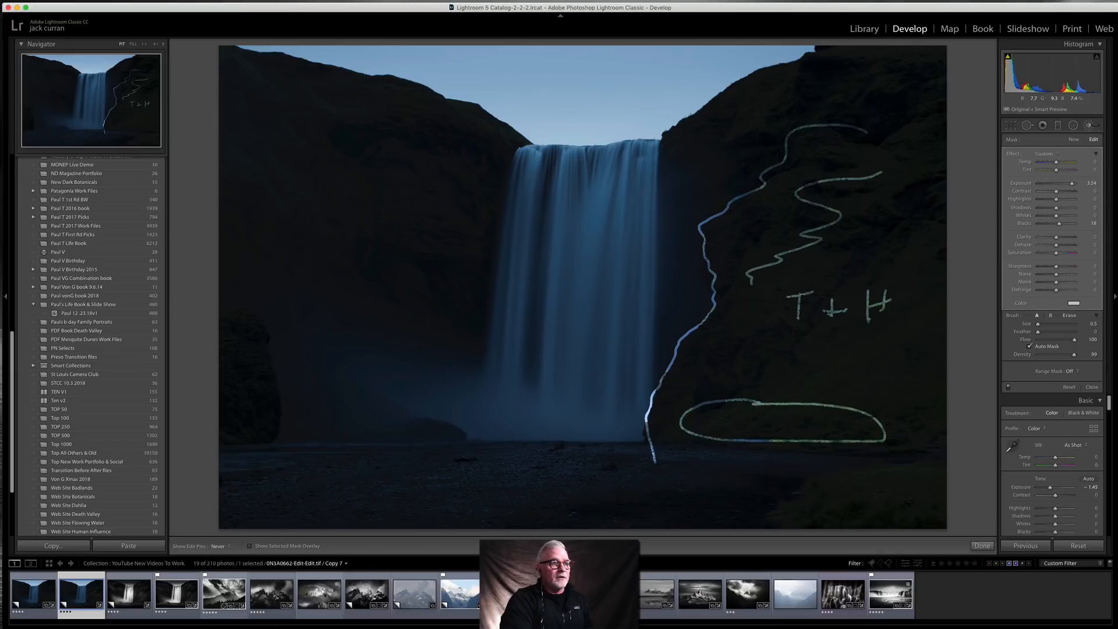
{"action": "left_click_drag", "start_coordinate": [760, 447], "coordinate": [664, 446]}
{"action": "mouse_move", "coordinate": [495, 443]}
{"action": "left_mouse_down"}
{"action": "mouse_move", "coordinate": [290, 442]}
{"action": "mouse_move", "coordinate": [269, 454]}
{"action": "mouse_move", "coordinate": [276, 465]}
{"action": "mouse_move", "coordinate": [521, 519]}
{"action": "mouse_move", "coordinate": [775, 493]}
{"action": "mouse_move", "coordinate": [793, 477]}
{"action": "mouse_move", "coordinate": [755, 448]}
{"action": "left_mouse_up"}
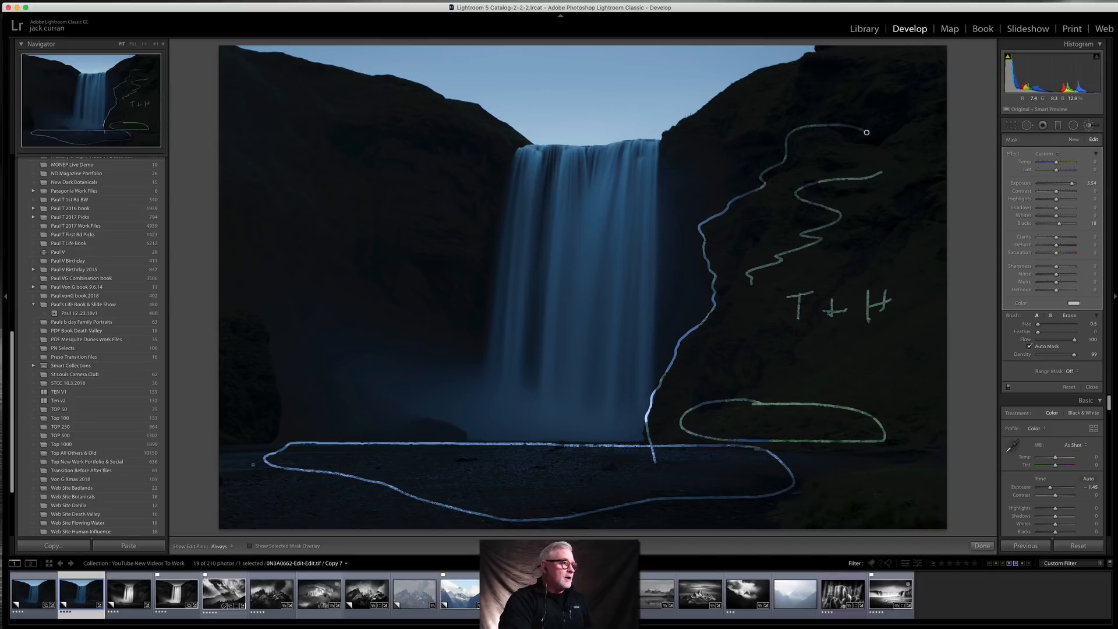
{"action": "key", "text": "h"}
{"action": "mouse_move", "coordinate": [355, 446]}
{"action": "left_mouse_down"}
{"action": "mouse_move", "coordinate": [236, 444]}
{"action": "mouse_move", "coordinate": [214, 457]}
{"action": "mouse_move", "coordinate": [241, 472]}
{"action": "mouse_move", "coordinate": [286, 473]}
{"action": "mouse_move", "coordinate": [361, 448]}
{"action": "left_mouse_up"}
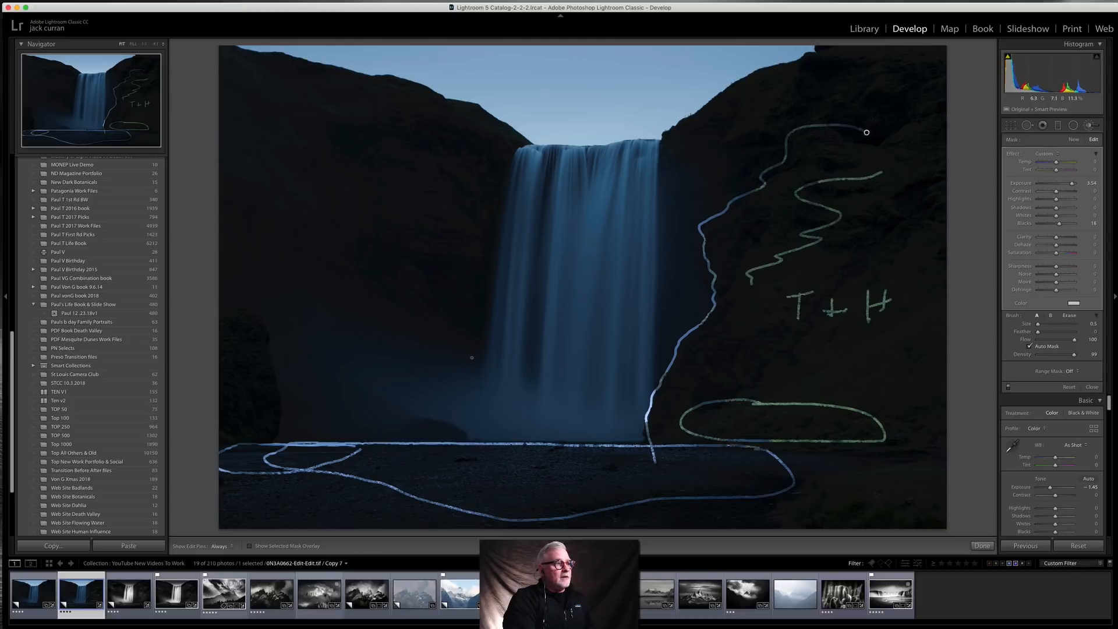
Brush an outline around the mist area between the waterfall and the dark rock at the far left
{"action": "mouse_move", "coordinate": [460, 357]}
{"action": "left_mouse_down"}
{"action": "mouse_move", "coordinate": [316, 299]}
{"action": "mouse_move", "coordinate": [237, 293]}
{"action": "mouse_move", "coordinate": [274, 334]}
{"action": "mouse_move", "coordinate": [282, 438]}
{"action": "mouse_move", "coordinate": [443, 440]}
{"action": "left_mouse_up"}
{"action": "key", "text": "h"}
{"action": "key", "text": "h"}
{"action": "key", "text": "h"}
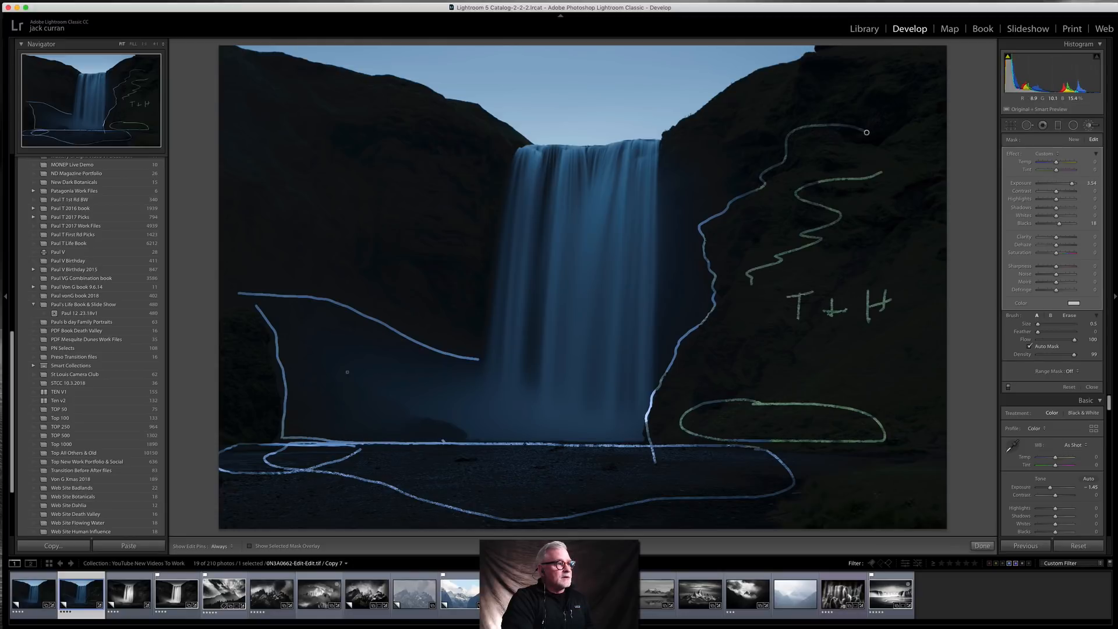
Annotate the mist area with a left-pointing arrow and an "H", and brush a zigzag down the far-left rock
{"action": "key", "text": "h"}
{"action": "mouse_move", "coordinate": [368, 376]}
{"action": "left_mouse_down"}
{"action": "mouse_move", "coordinate": [295, 351]}
{"action": "mouse_move", "coordinate": [302, 344]}
{"action": "mouse_move", "coordinate": [293, 352]}
{"action": "mouse_move", "coordinate": [303, 366]}
{"action": "mouse_move", "coordinate": [344, 350]}
{"action": "left_mouse_up"}
{"action": "key", "text": "h"}
{"action": "key", "text": "h"}
{"action": "key", "text": "h"}
{"action": "mouse_move", "coordinate": [244, 315]}
{"action": "left_mouse_down"}
{"action": "mouse_move", "coordinate": [261, 334]}
{"action": "mouse_move", "coordinate": [244, 344]}
{"action": "mouse_move", "coordinate": [251, 372]}
{"action": "mouse_move", "coordinate": [235, 390]}
{"action": "mouse_move", "coordinate": [262, 416]}
{"action": "mouse_move", "coordinate": [247, 437]}
{"action": "left_mouse_up"}
{"action": "key", "text": "h"}
{"action": "mouse_move", "coordinate": [321, 382]}
{"action": "left_mouse_down"}
{"action": "mouse_move", "coordinate": [306, 389]}
{"action": "mouse_move", "coordinate": [342, 390]}
{"action": "mouse_move", "coordinate": [324, 398]}
{"action": "left_mouse_up"}
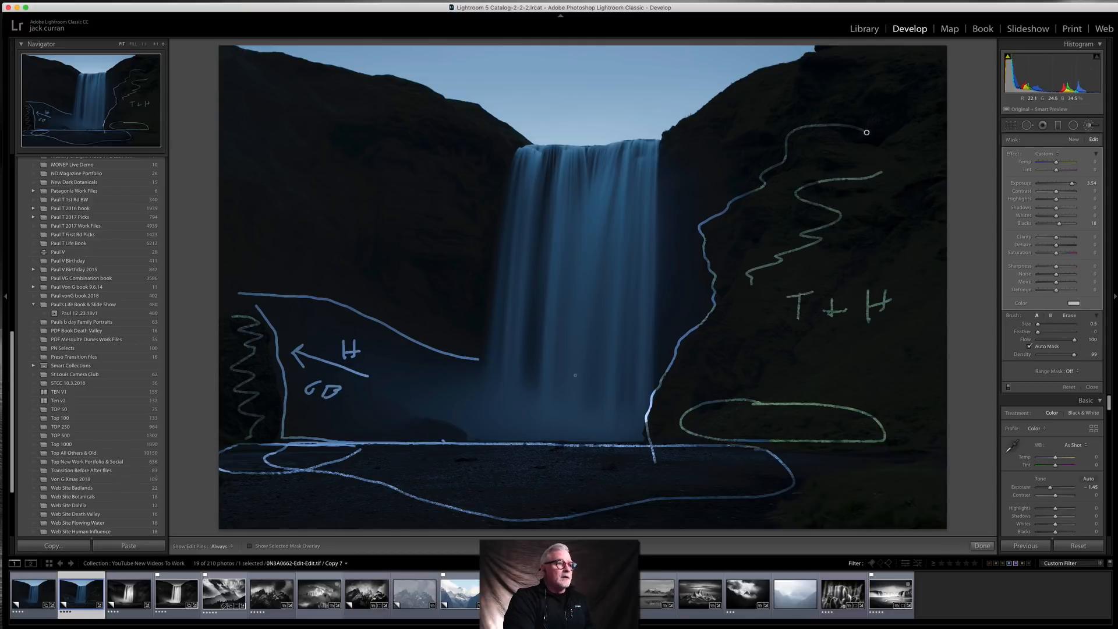
Brush an upward arrow through the waterfall and write "pump" beside it
{"action": "left_click_drag", "start_coordinate": [562, 427], "coordinate": [587, 182]}
{"action": "left_click_drag", "start_coordinate": [587, 181], "coordinate": [591, 192]}
{"action": "key", "text": "h"}
{"action": "key", "text": "h"}
{"action": "mouse_move", "coordinate": [595, 263]}
{"action": "left_mouse_down"}
{"action": "mouse_move", "coordinate": [594, 278]}
{"action": "mouse_move", "coordinate": [602, 263]}
{"action": "mouse_move", "coordinate": [643, 250]}
{"action": "mouse_move", "coordinate": [639, 268]}
{"action": "left_mouse_up"}
{"action": "key", "text": "h"}
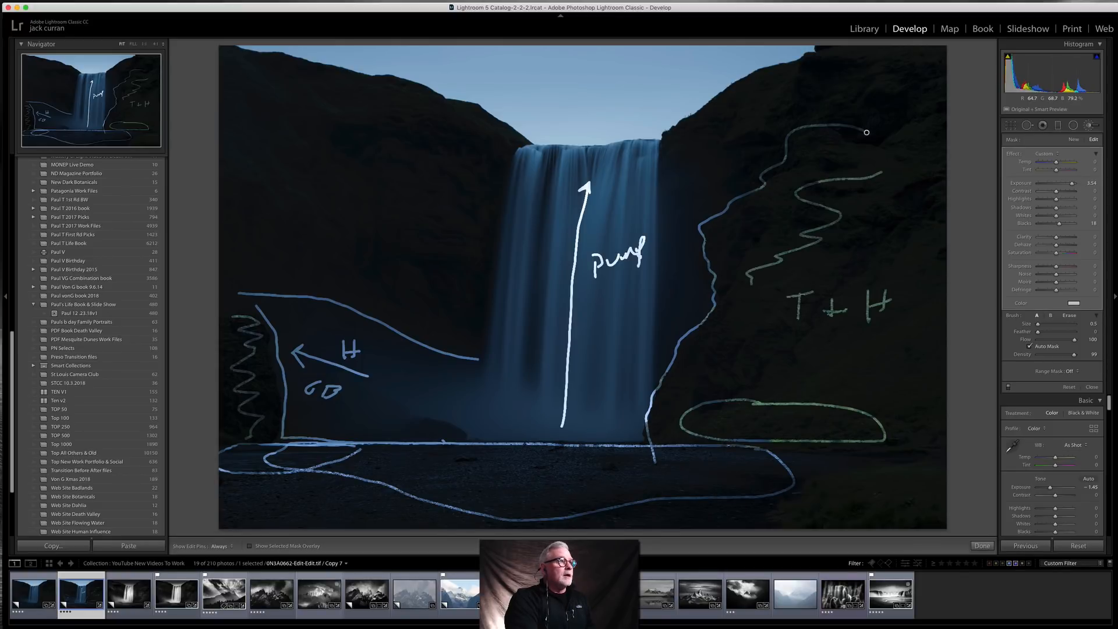
Brush a curve along the lower edge of the sky and add a downward arrow with a "D" above the waterfall
{"action": "key", "text": "h"}
{"action": "mouse_move", "coordinate": [263, 53]}
{"action": "left_mouse_down"}
{"action": "mouse_move", "coordinate": [359, 68]}
{"action": "mouse_move", "coordinate": [536, 138]}
{"action": "mouse_move", "coordinate": [603, 138]}
{"action": "mouse_move", "coordinate": [704, 106]}
{"action": "mouse_move", "coordinate": [795, 52]}
{"action": "left_mouse_up"}
{"action": "key", "text": "h"}
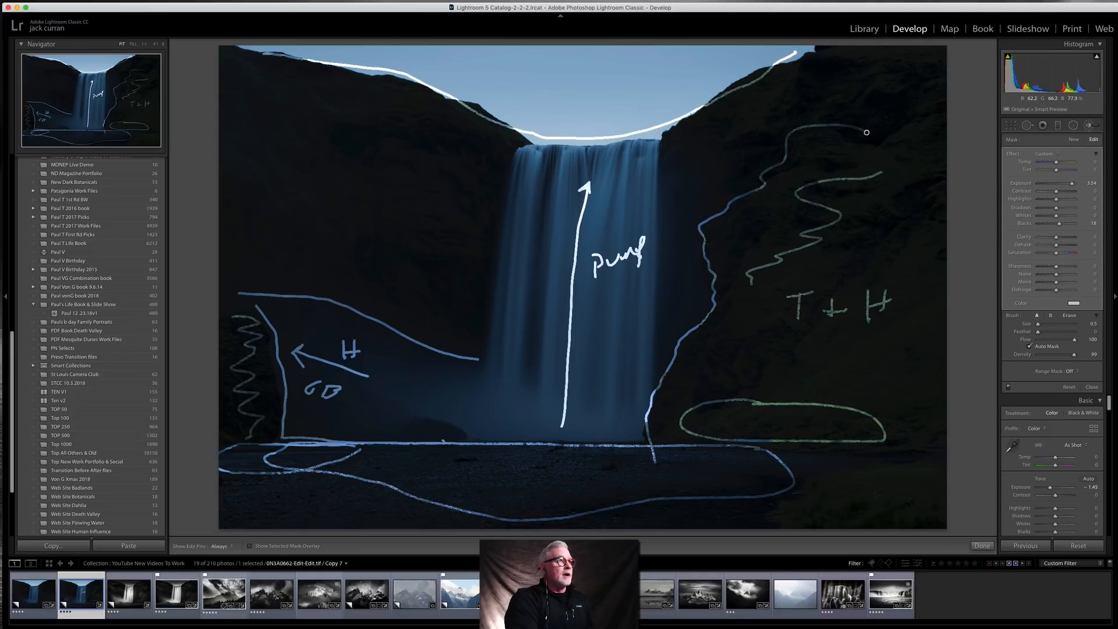
{"action": "key", "text": "h"}
{"action": "mouse_move", "coordinate": [588, 54]}
{"action": "left_mouse_down"}
{"action": "mouse_move", "coordinate": [587, 115]}
{"action": "mouse_move", "coordinate": [596, 106]}
{"action": "left_mouse_up"}
{"action": "mouse_move", "coordinate": [636, 55]}
{"action": "left_mouse_down"}
{"action": "mouse_move", "coordinate": [635, 90]}
{"action": "mouse_move", "coordinate": [650, 54]}
{"action": "mouse_move", "coordinate": [635, 88]}
{"action": "left_mouse_up"}
{"action": "key", "text": "h"}
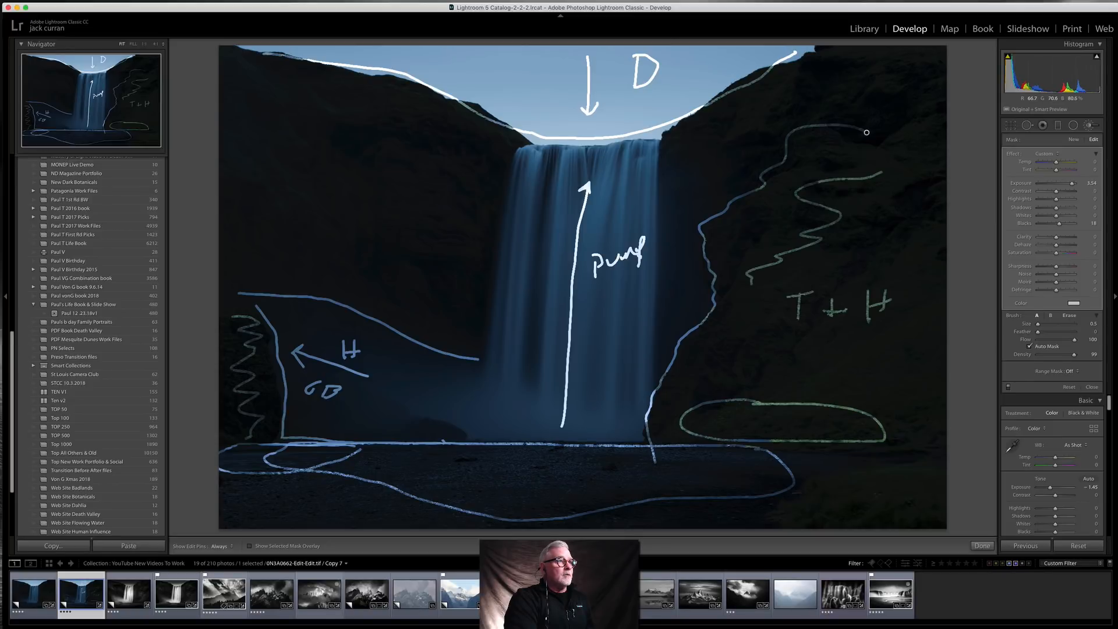
Brush a flat ellipse at the waterfall's crest and circle the left cliff with the letters "H D C T" inside
{"action": "key", "text": "h"}
{"action": "left_click_drag", "start_coordinate": [523, 133], "coordinate": [664, 130]}
{"action": "key", "text": "h"}
{"action": "key", "text": "h"}
{"action": "mouse_move", "coordinate": [346, 113]}
{"action": "left_mouse_down"}
{"action": "mouse_move", "coordinate": [288, 81]}
{"action": "mouse_move", "coordinate": [237, 102]}
{"action": "mouse_move", "coordinate": [257, 226]}
{"action": "mouse_move", "coordinate": [329, 281]}
{"action": "mouse_move", "coordinate": [391, 290]}
{"action": "mouse_move", "coordinate": [455, 266]}
{"action": "mouse_move", "coordinate": [473, 197]}
{"action": "mouse_move", "coordinate": [342, 109]}
{"action": "left_mouse_up"}
{"action": "key", "text": "h"}
{"action": "mouse_move", "coordinate": [307, 154]}
{"action": "left_mouse_down"}
{"action": "mouse_move", "coordinate": [310, 174]}
{"action": "mouse_move", "coordinate": [383, 231]}
{"action": "mouse_move", "coordinate": [381, 269]}
{"action": "mouse_move", "coordinate": [387, 252]}
{"action": "left_mouse_up"}
{"action": "key", "text": "h"}
{"action": "key", "text": "h"}
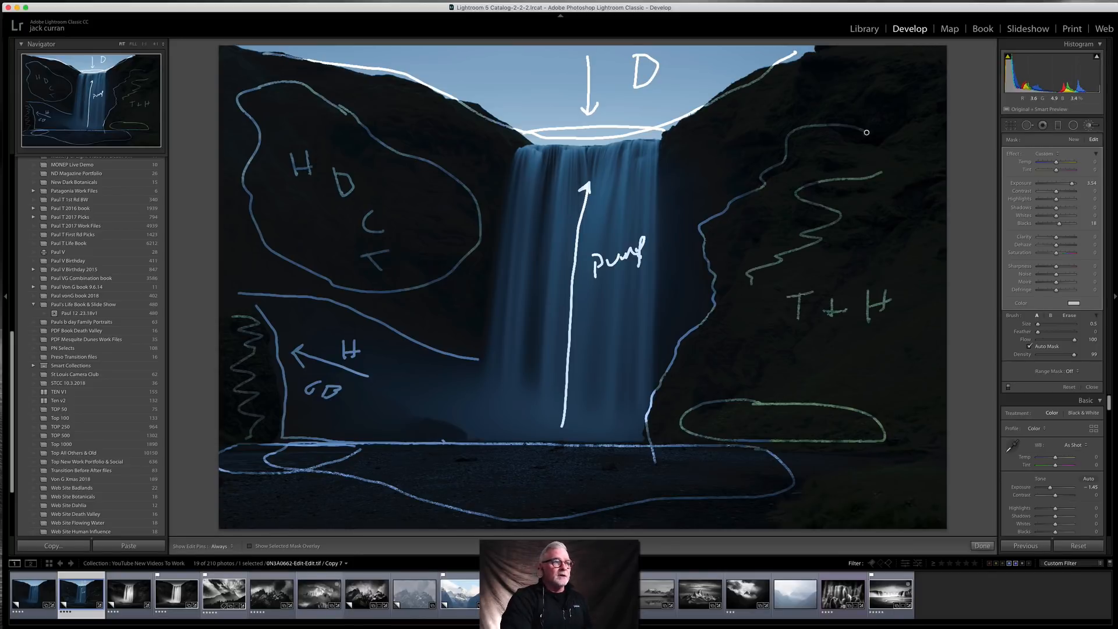
Examine the finished black-and-white version of the waterfall photo and return to the blue color copy
{"action": "left_click", "coordinate": [140, 595]}
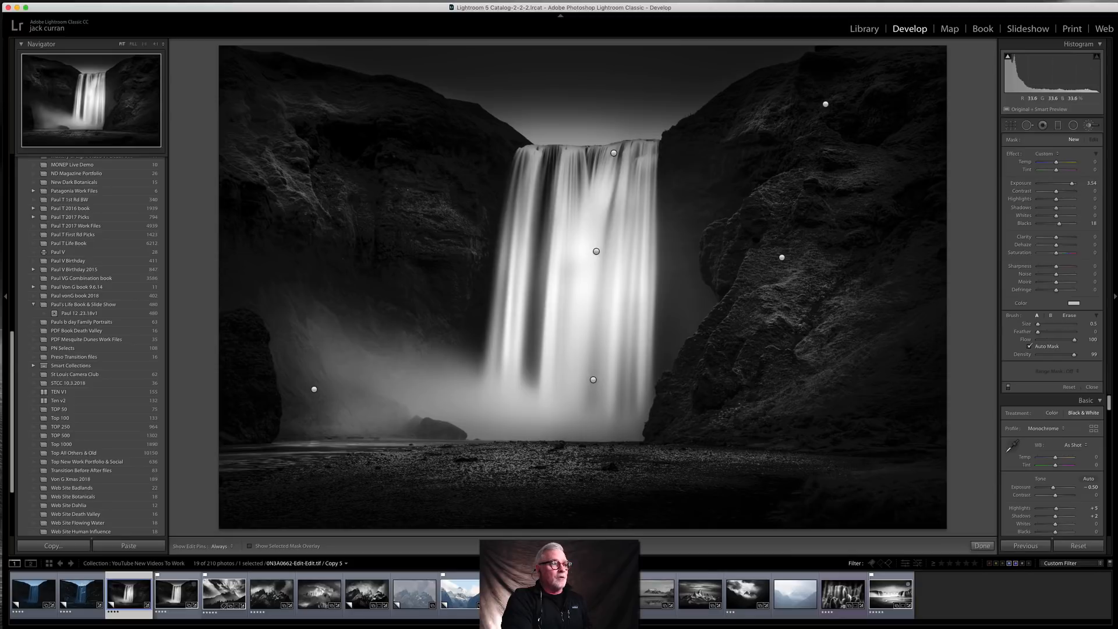
{"action": "key", "text": "F11"}
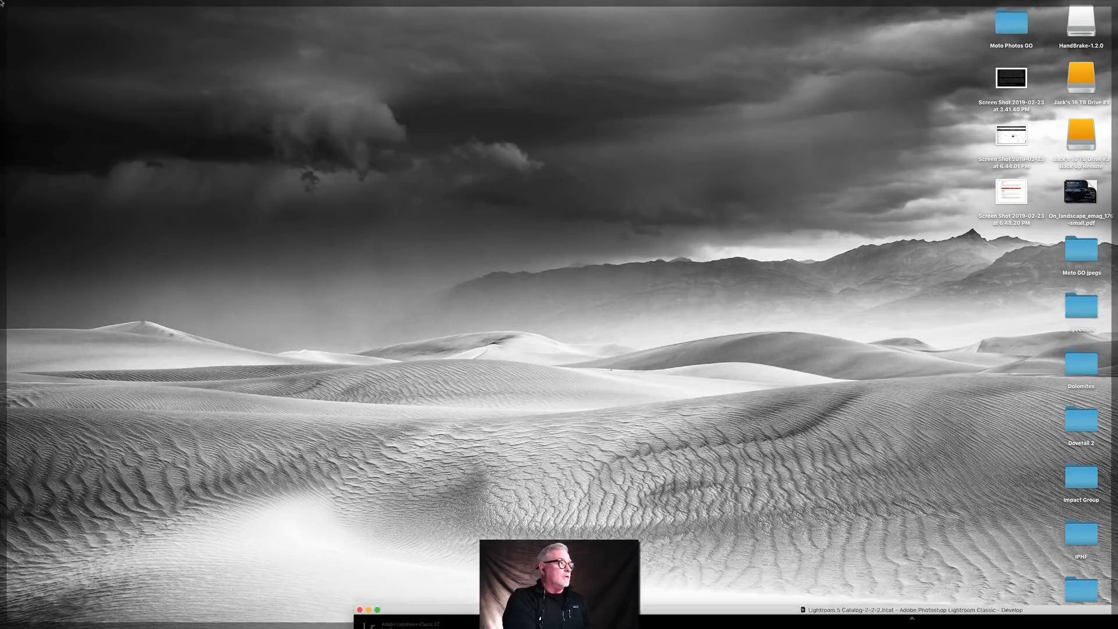
{"action": "left_click", "coordinate": [0, 2]}
{"action": "left_click", "coordinate": [79, 592]}
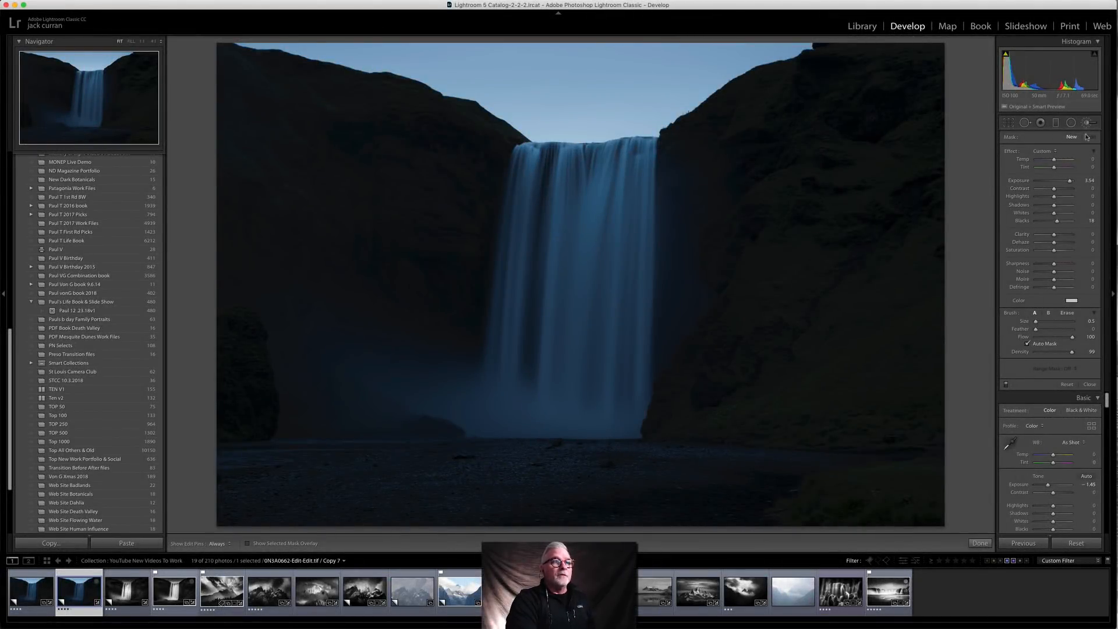
Close the adjustment brush, set Highlights to +4, lower Exposure to -4.15 and raise Blacks to +10
{"action": "left_click", "coordinate": [1088, 384]}
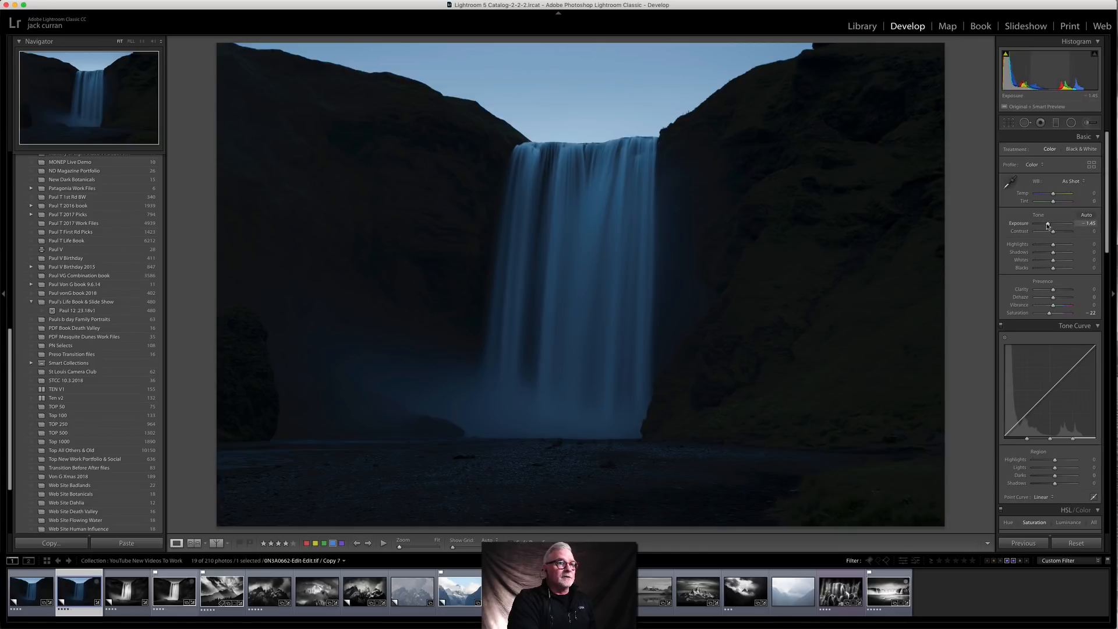
{"action": "left_click_drag", "start_coordinate": [1048, 225], "coordinate": [1039, 226]}
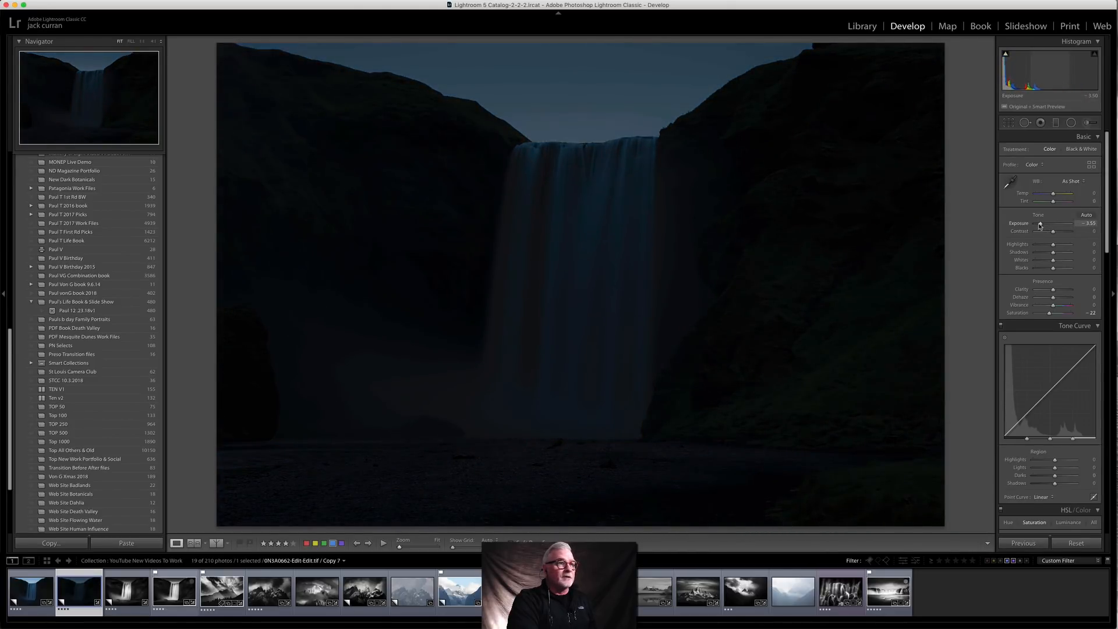
{"action": "mouse_move", "coordinate": [1052, 244]}
{"action": "left_mouse_down"}
{"action": "mouse_move", "coordinate": [1084, 246]}
{"action": "mouse_move", "coordinate": [1041, 245]}
{"action": "mouse_move", "coordinate": [1079, 246]}
{"action": "mouse_move", "coordinate": [1062, 247]}
{"action": "left_mouse_up"}
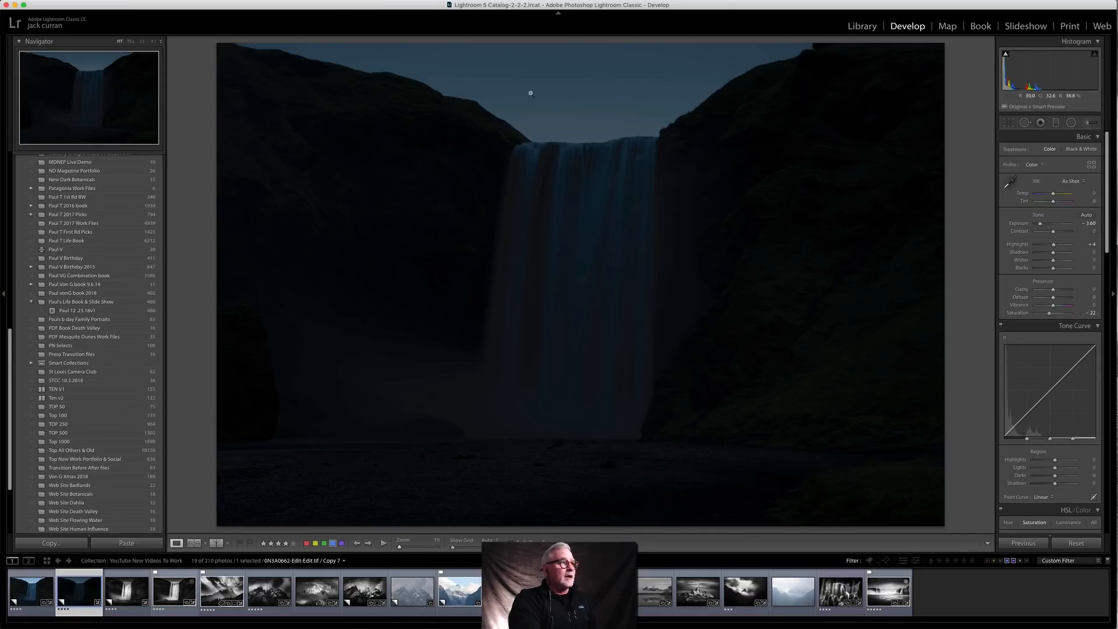
{"action": "mouse_move", "coordinate": [1040, 224]}
{"action": "left_mouse_down"}
{"action": "mouse_move", "coordinate": [1030, 226]}
{"action": "mouse_move", "coordinate": [1041, 225]}
{"action": "left_mouse_up"}
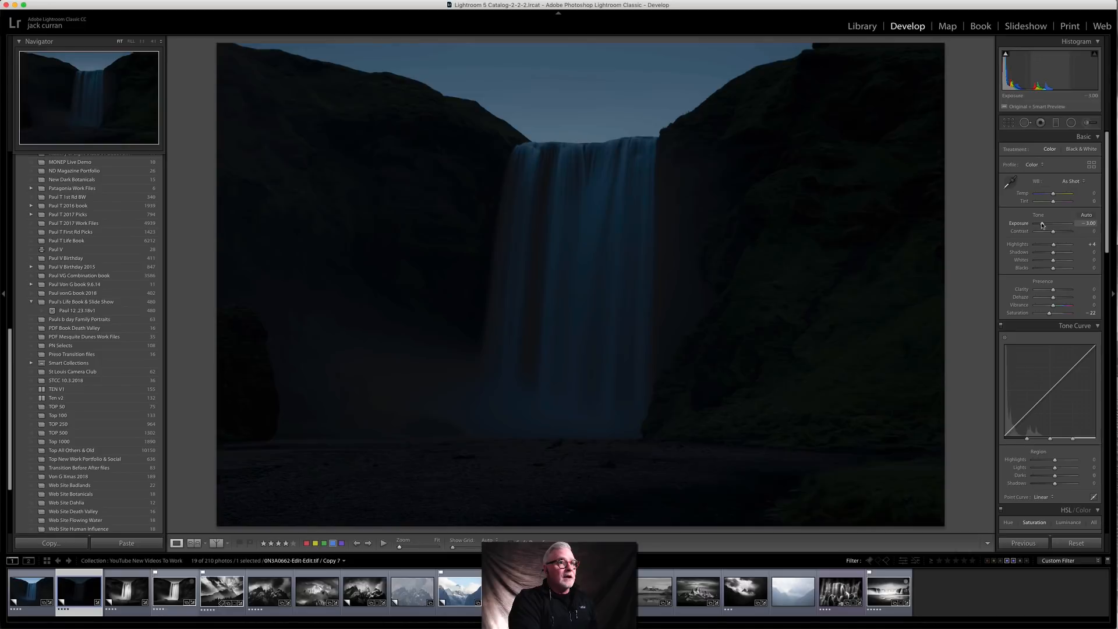
{"action": "left_click_drag", "start_coordinate": [1042, 224], "coordinate": [1038, 224]}
{"action": "mouse_move", "coordinate": [1053, 268]}
{"action": "left_mouse_down"}
{"action": "mouse_move", "coordinate": [1034, 272]}
{"action": "mouse_move", "coordinate": [1054, 269]}
{"action": "left_mouse_up"}
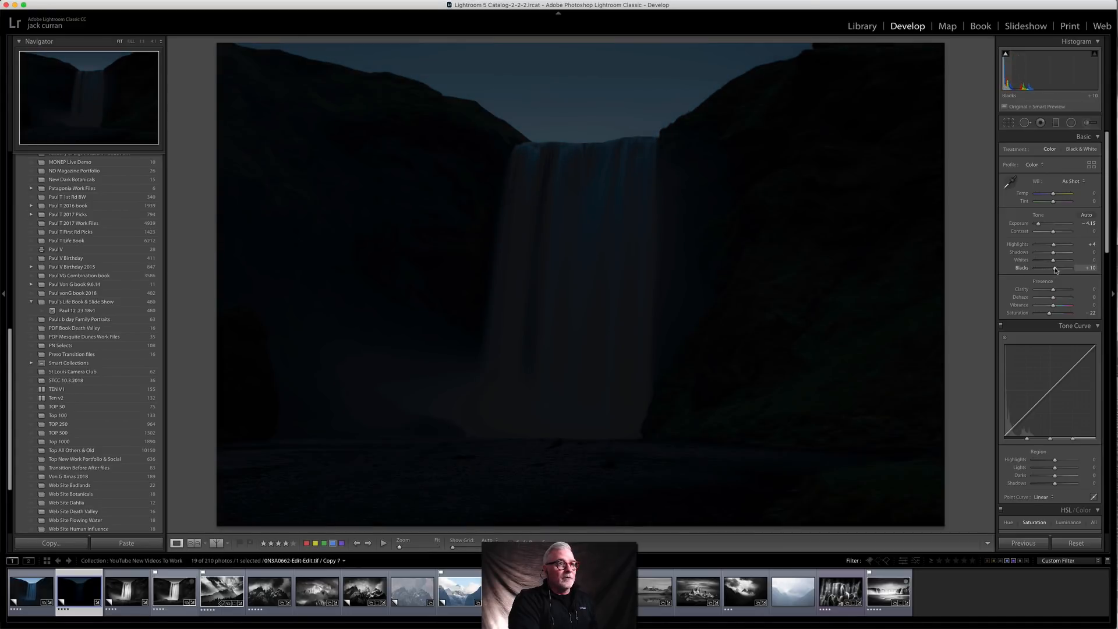
Raise Exposure to +1.15, try Blacks at -60 and set Blacks to +6
{"action": "left_click_drag", "start_coordinate": [1038, 224], "coordinate": [1057, 224]}
{"action": "mouse_move", "coordinate": [1055, 268]}
{"action": "left_mouse_down"}
{"action": "mouse_move", "coordinate": [1029, 275]}
{"action": "mouse_move", "coordinate": [1042, 271]}
{"action": "left_mouse_up"}
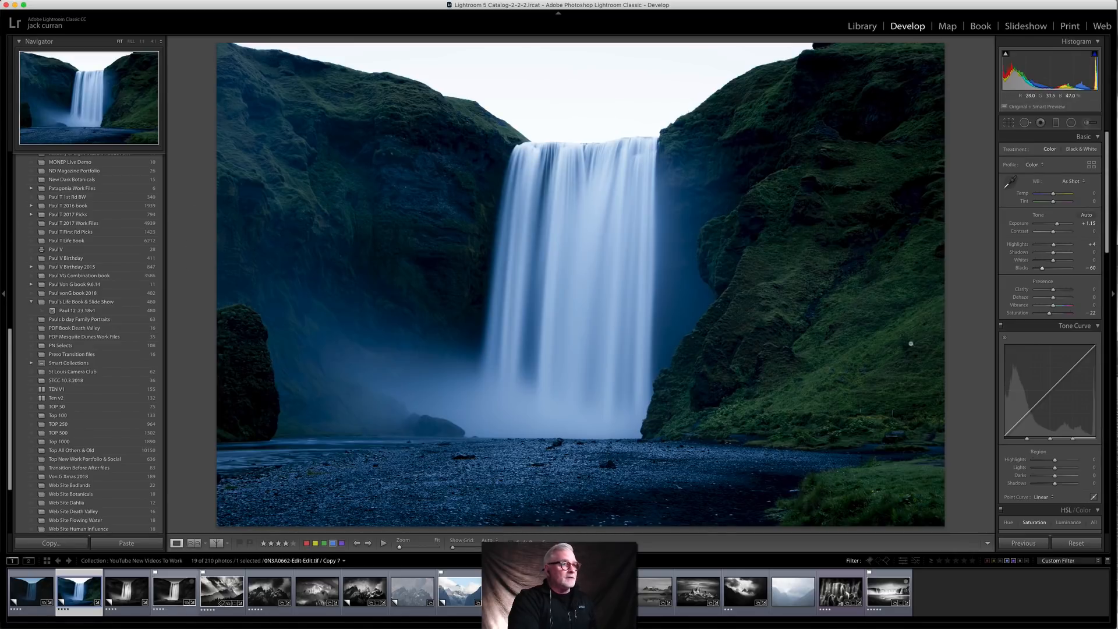
{"action": "left_click_drag", "start_coordinate": [1042, 268], "coordinate": [1053, 269]}
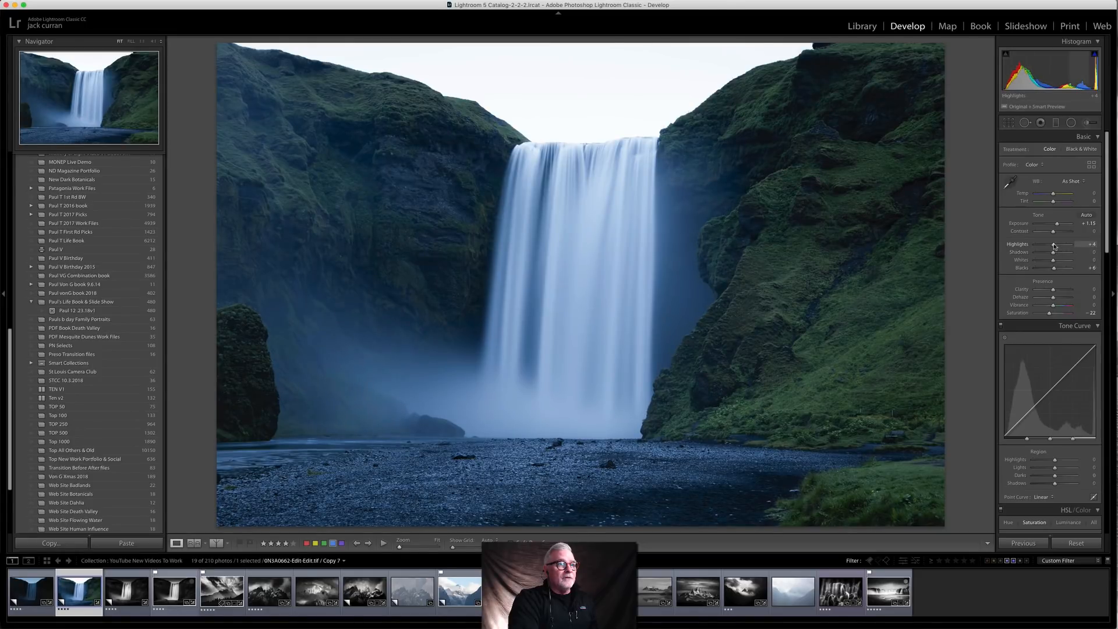
Lower the photo's overall Exposure and set it to 0
{"action": "left_click_drag", "start_coordinate": [1057, 226], "coordinate": [1051, 226]}
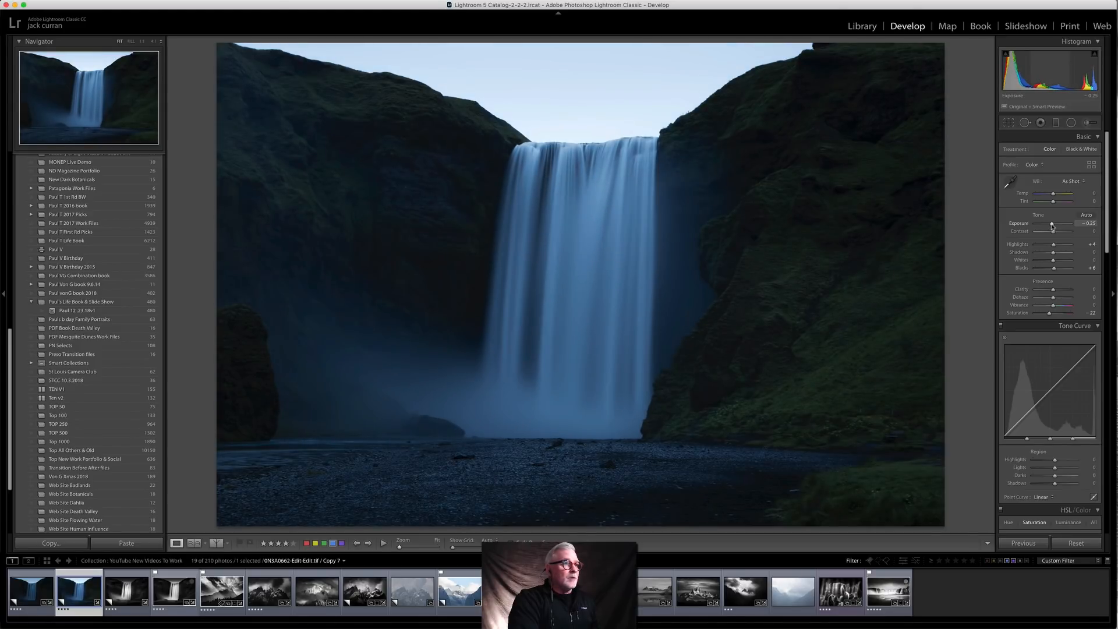
{"action": "left_click_drag", "start_coordinate": [1052, 224], "coordinate": [1053, 224]}
{"action": "left_click", "coordinate": [1087, 224]}
{"action": "type", "text": "0"}
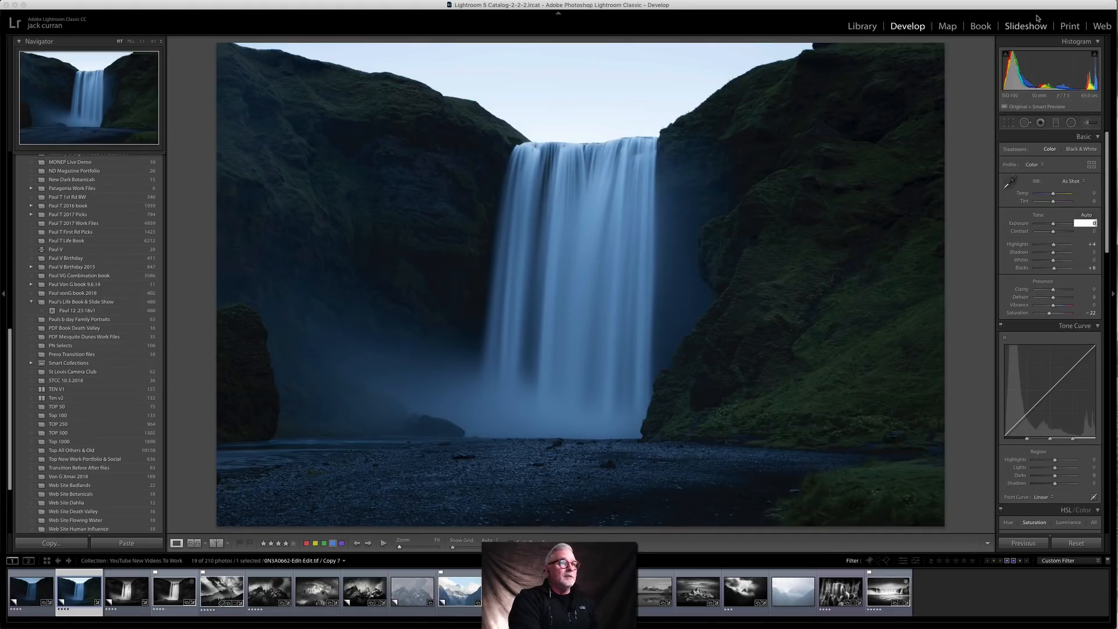
Convert the waterfall photo to Black & White and set Shadows to +3
{"action": "left_click_drag", "start_coordinate": [1023, 8], "coordinate": [1017, 13]}
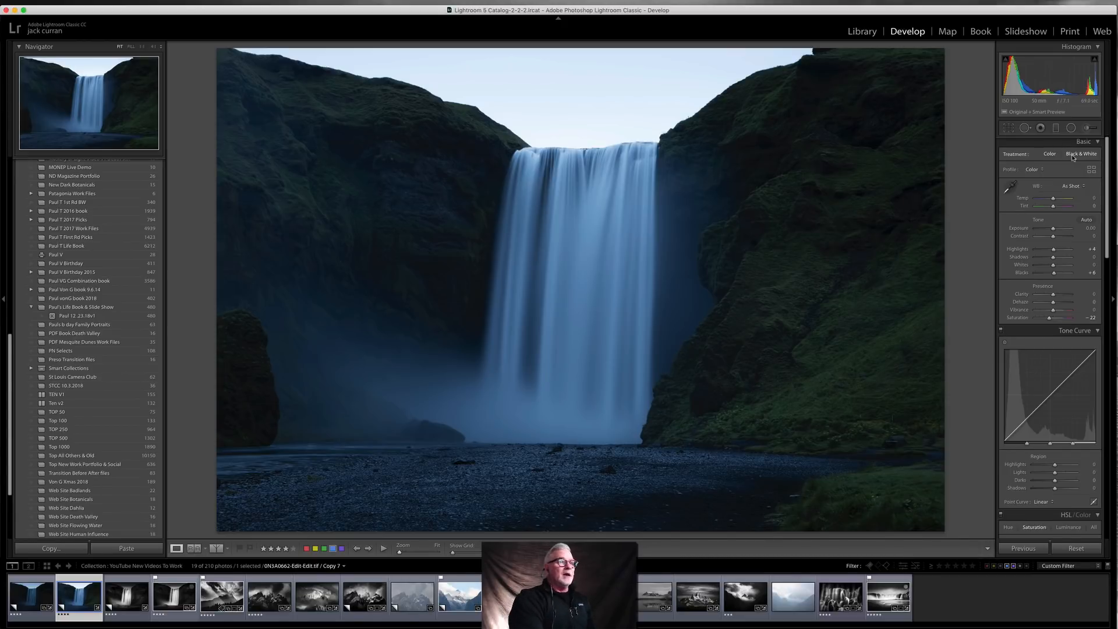
{"action": "scroll", "coordinate": [1074, 155], "scroll_direction": "down", "scroll_amount": 1}
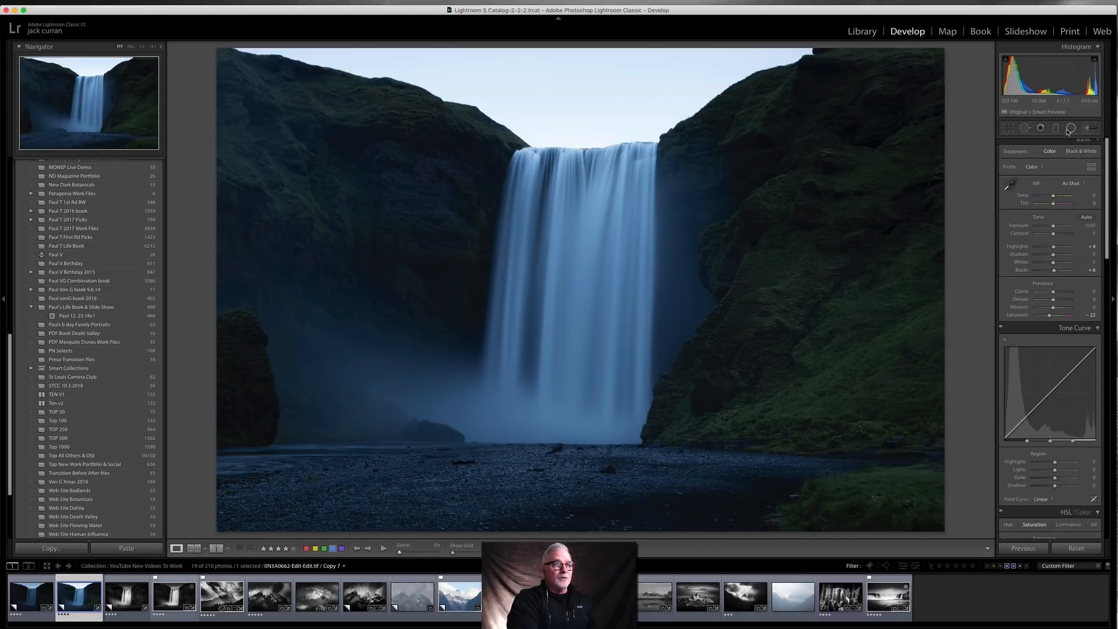
{"action": "left_click", "coordinate": [1075, 152]}
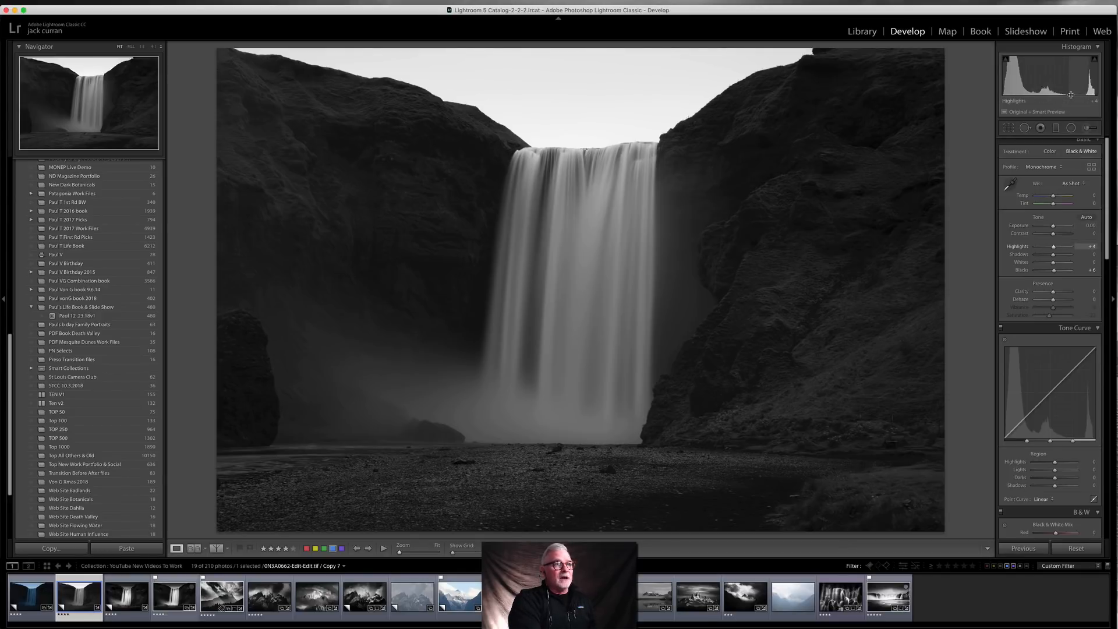
{"action": "mouse_move", "coordinate": [1014, 93]}
{"action": "left_mouse_down"}
{"action": "mouse_move", "coordinate": [1032, 93]}
{"action": "mouse_move", "coordinate": [1020, 93]}
{"action": "left_mouse_up"}
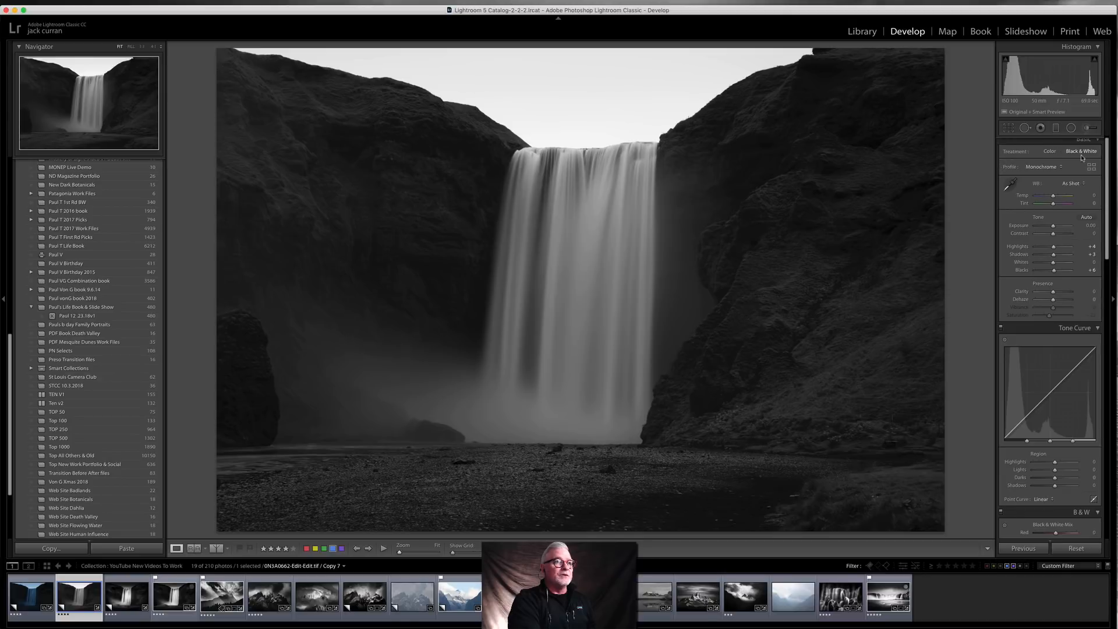
Draw a radial filter with zeroed effects and Invert off, enlarged and centered to surround the waterfall and cliffs
{"action": "left_click", "coordinate": [1070, 127]}
{"action": "left_click_drag", "start_coordinate": [555, 270], "coordinate": [744, 398]}
{"action": "double_click", "coordinate": [1005, 156]}
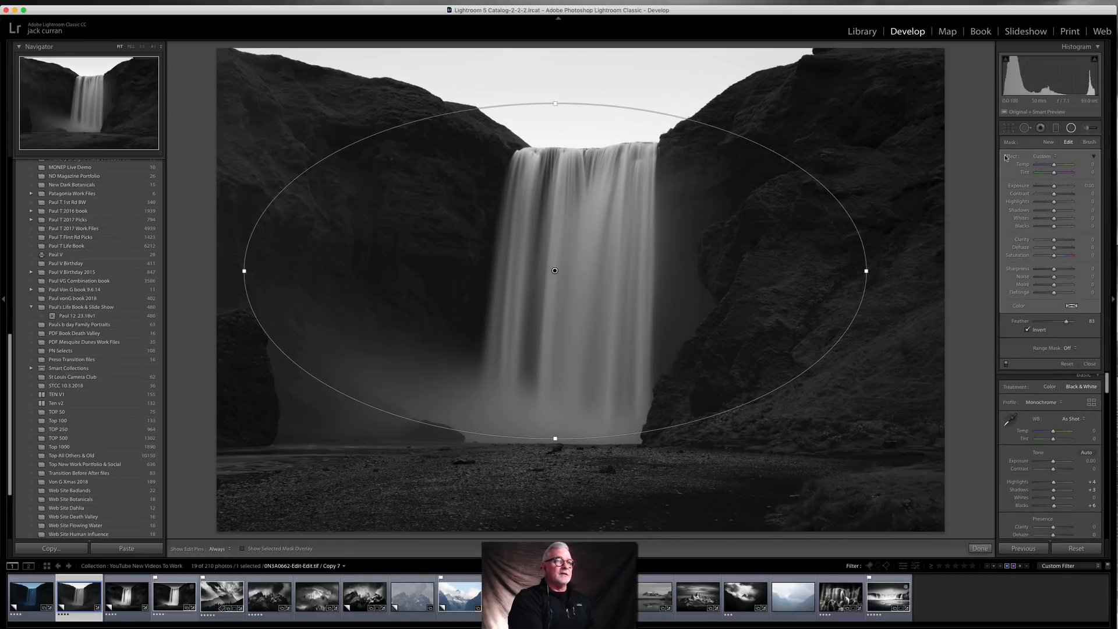
{"action": "left_click_drag", "start_coordinate": [555, 271], "coordinate": [550, 281]}
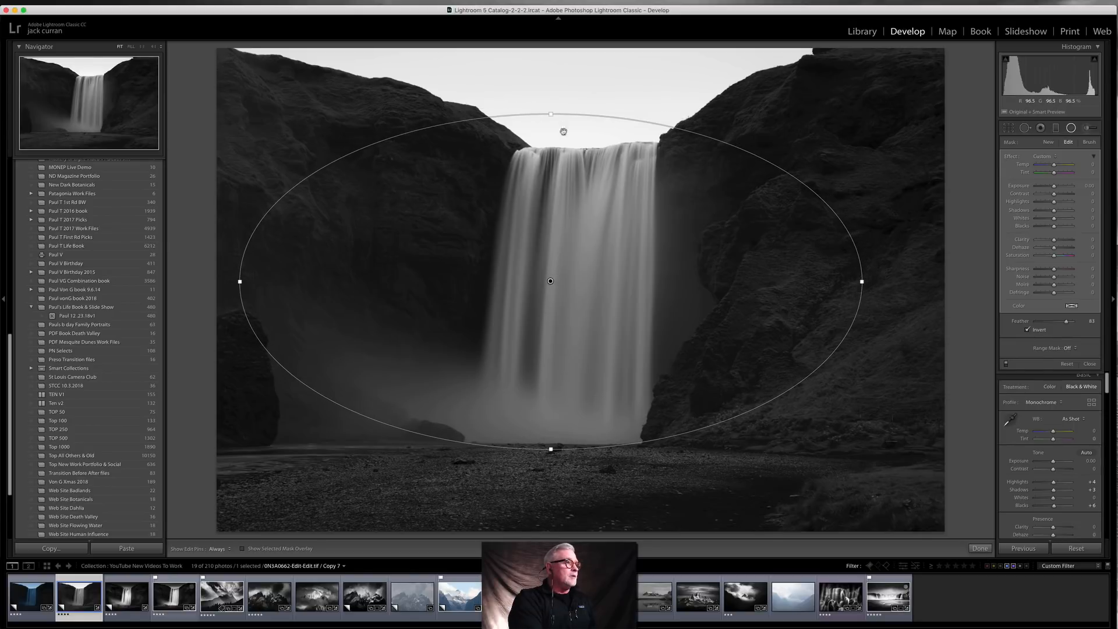
{"action": "left_click_drag", "start_coordinate": [549, 113], "coordinate": [553, 76]}
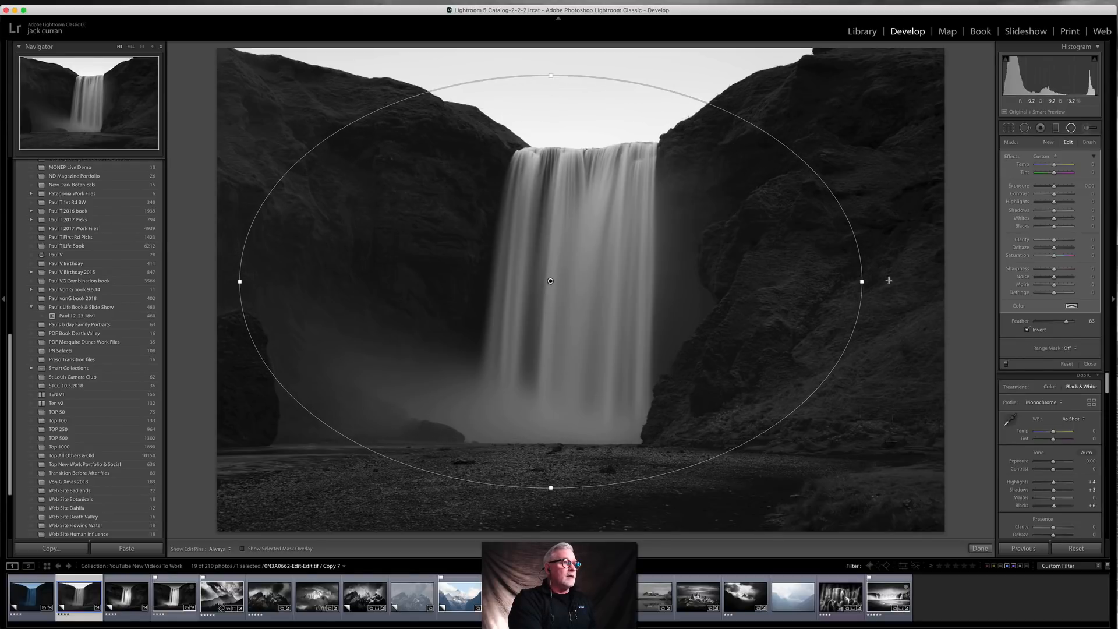
{"action": "left_click_drag", "start_coordinate": [861, 281], "coordinate": [909, 282]}
{"action": "left_click_drag", "start_coordinate": [550, 281], "coordinate": [567, 275]}
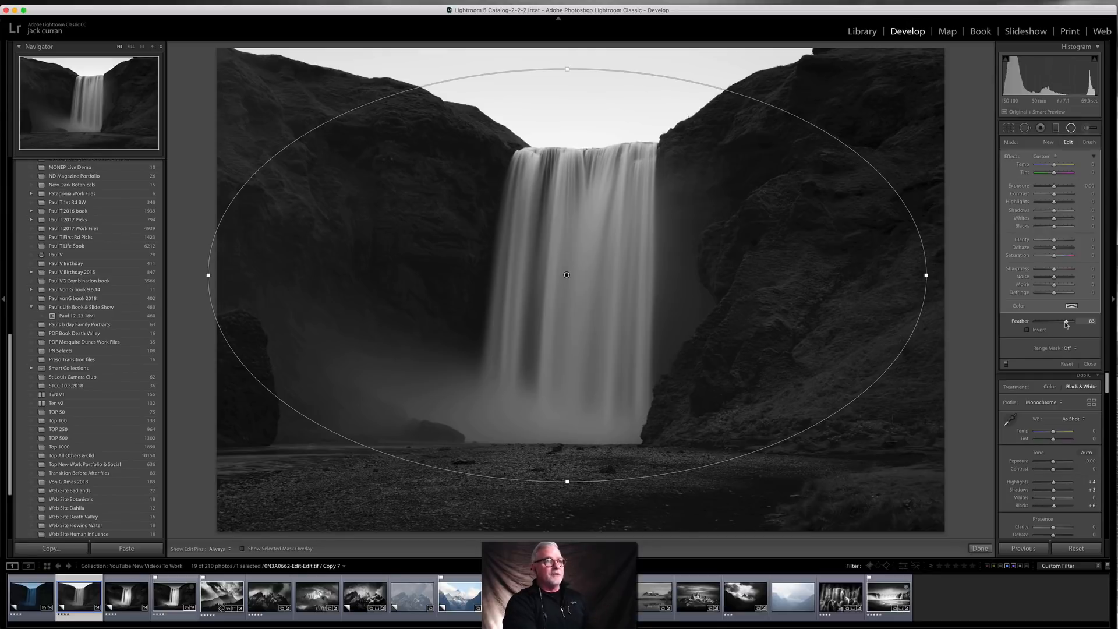
Set the radial filter's Exposure to -3.02, move it lower and reduce its height slightly
{"action": "left_click_drag", "start_coordinate": [1055, 187], "coordinate": [1041, 192]}
{"action": "left_click_drag", "start_coordinate": [565, 274], "coordinate": [561, 320]}
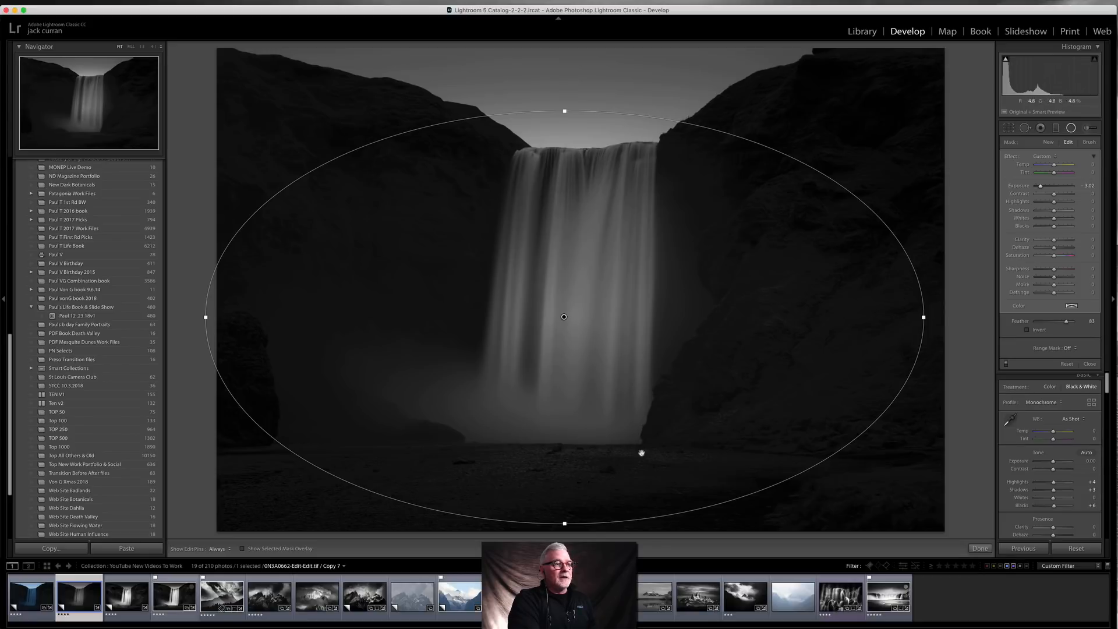
{"action": "left_click_drag", "start_coordinate": [563, 524], "coordinate": [565, 512]}
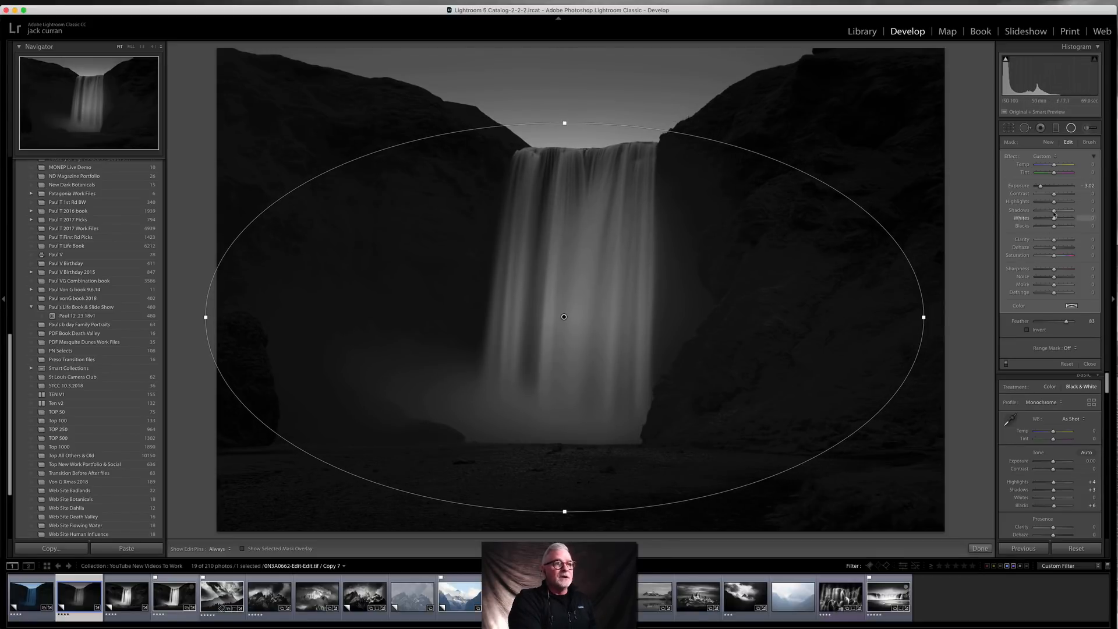
Draw a large inverted radial filter around the waterfall, zeroing its effects, with Exposure 0.37, Highlights 98 and Whites 51
{"action": "left_click", "coordinate": [1090, 364]}
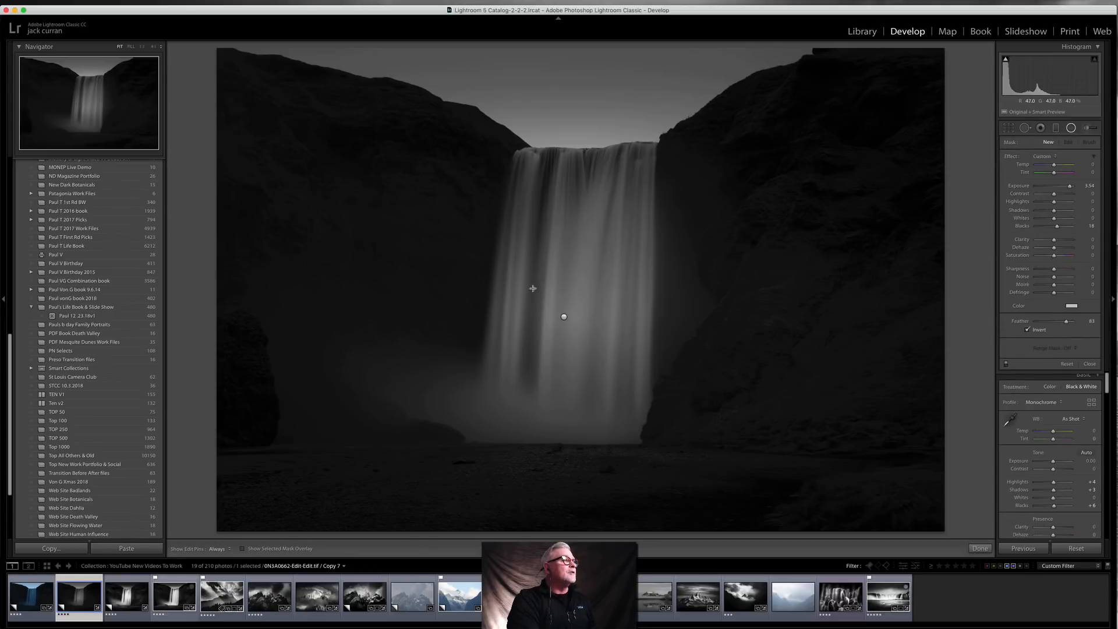
{"action": "left_click_drag", "start_coordinate": [530, 289], "coordinate": [967, 487]}
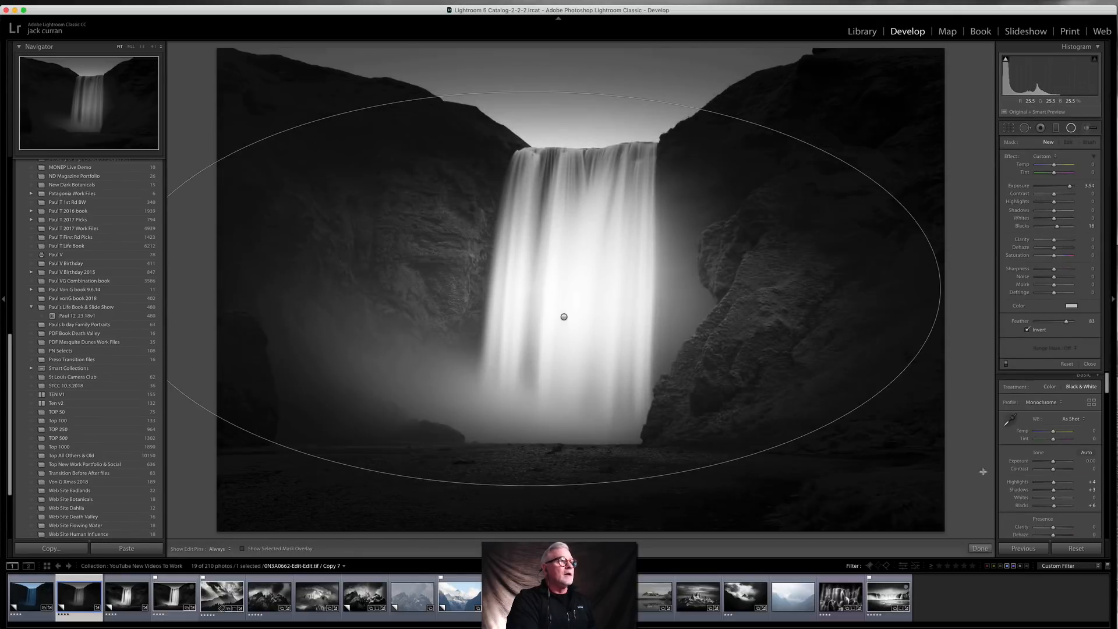
{"action": "double_click", "coordinate": [1012, 156]}
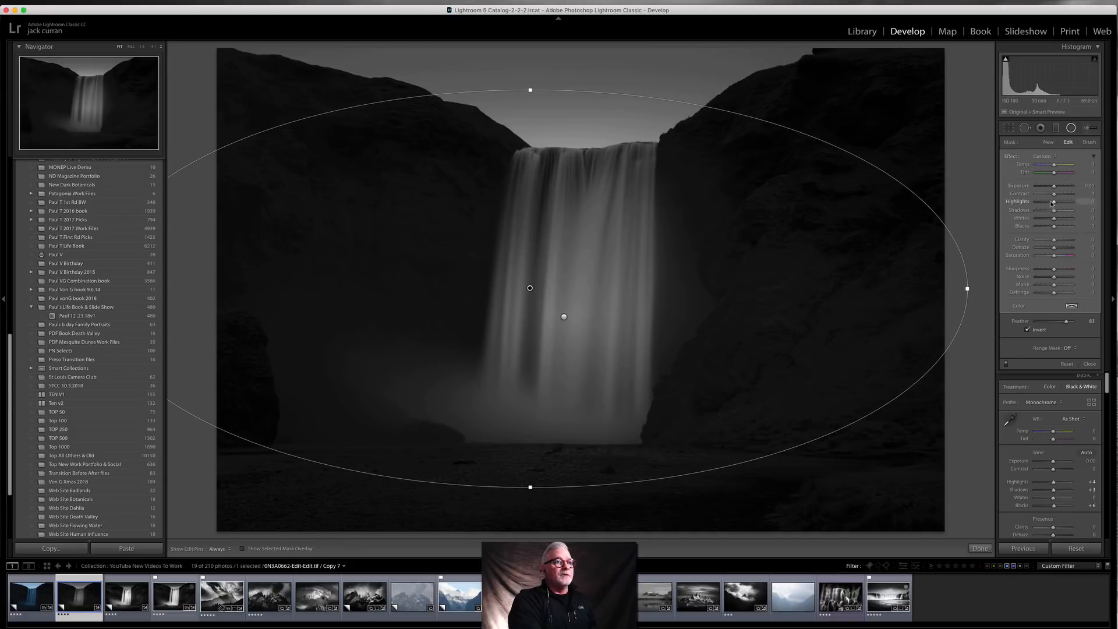
{"action": "left_click_drag", "start_coordinate": [1054, 187], "coordinate": [1055, 186]}
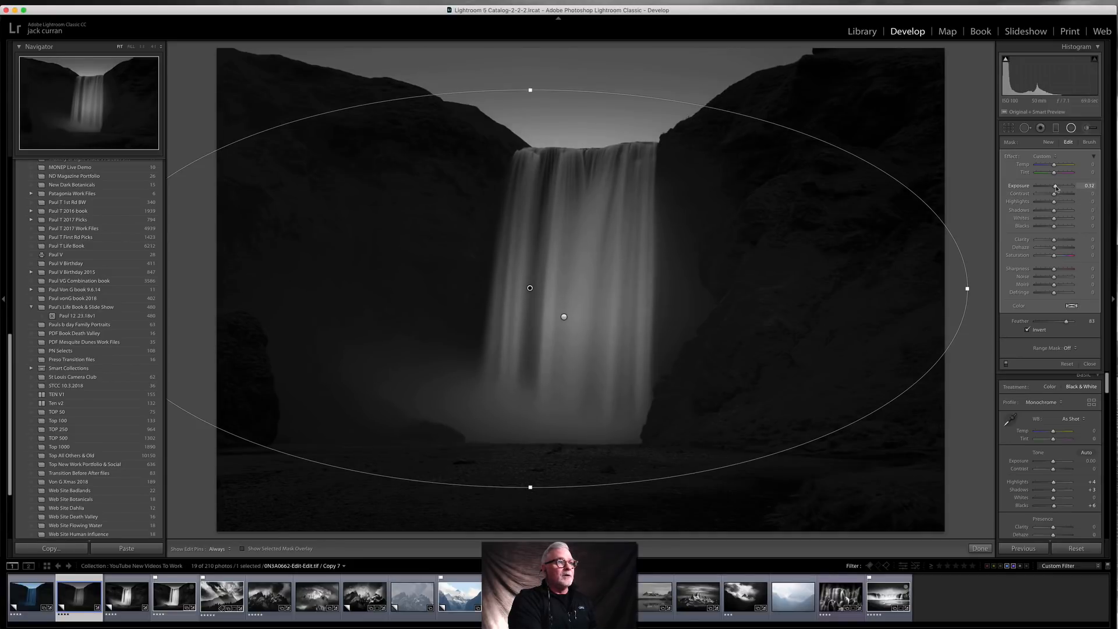
{"action": "left_click_drag", "start_coordinate": [528, 287], "coordinate": [544, 288]}
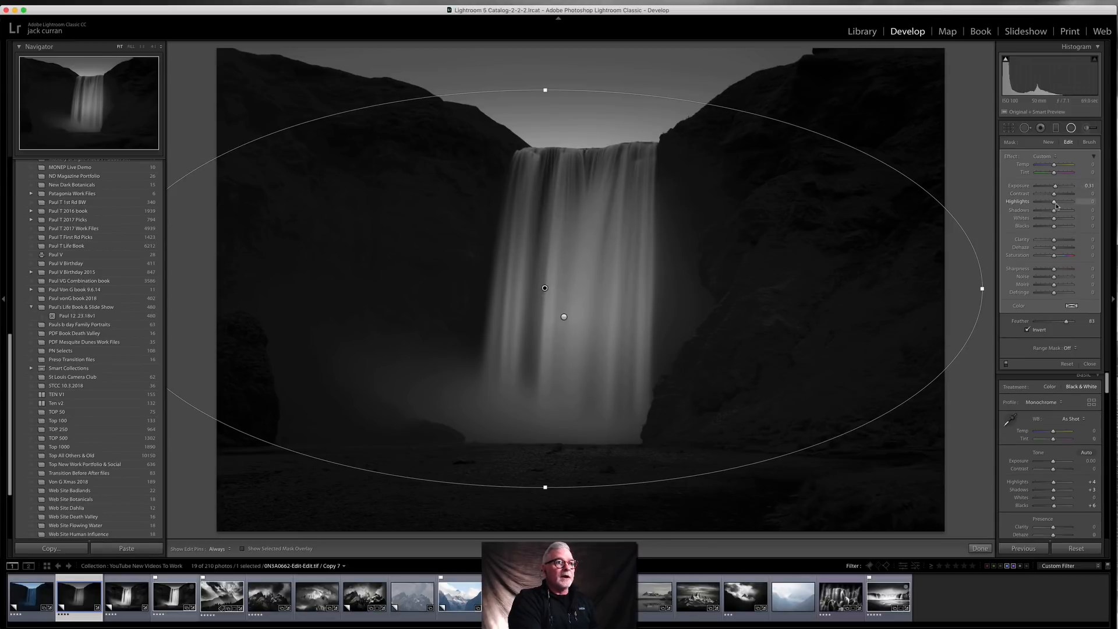
{"action": "mouse_move", "coordinate": [1054, 203]}
{"action": "left_mouse_down"}
{"action": "mouse_move", "coordinate": [1072, 204]}
{"action": "mouse_move", "coordinate": [1064, 220]}
{"action": "mouse_move", "coordinate": [1055, 187]}
{"action": "left_mouse_up"}
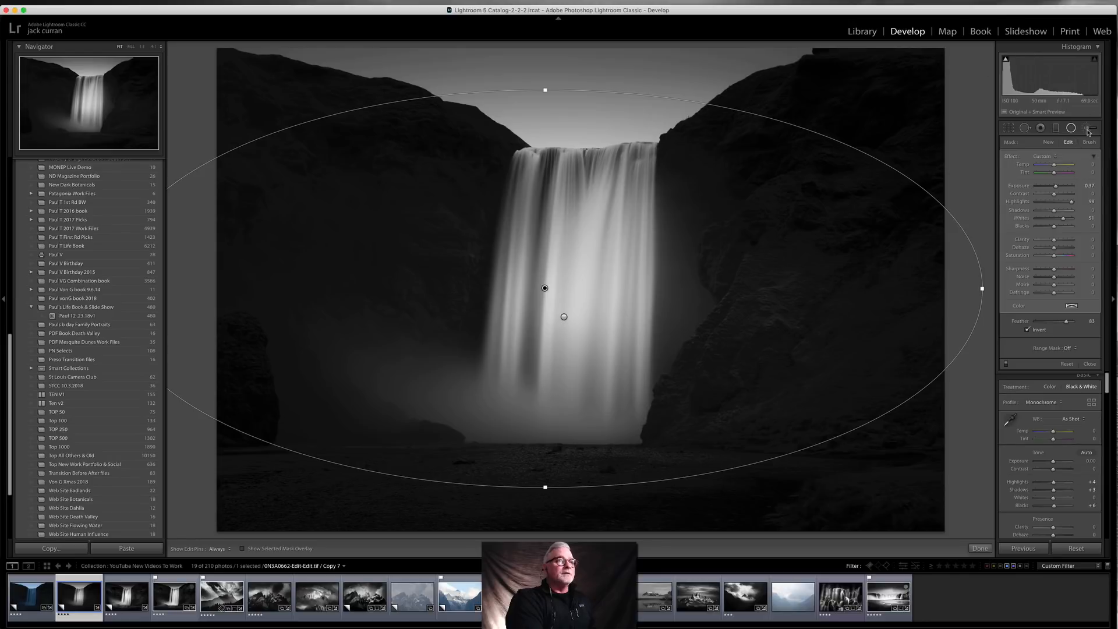
Draw a graduated filter across the sky with zeroed effects, level it almost horizontally and place it just above the waterfall's crest
{"action": "left_click", "coordinate": [1056, 129]}
{"action": "left_click_drag", "start_coordinate": [583, 74], "coordinate": [570, 159]}
{"action": "double_click", "coordinate": [1013, 158]}
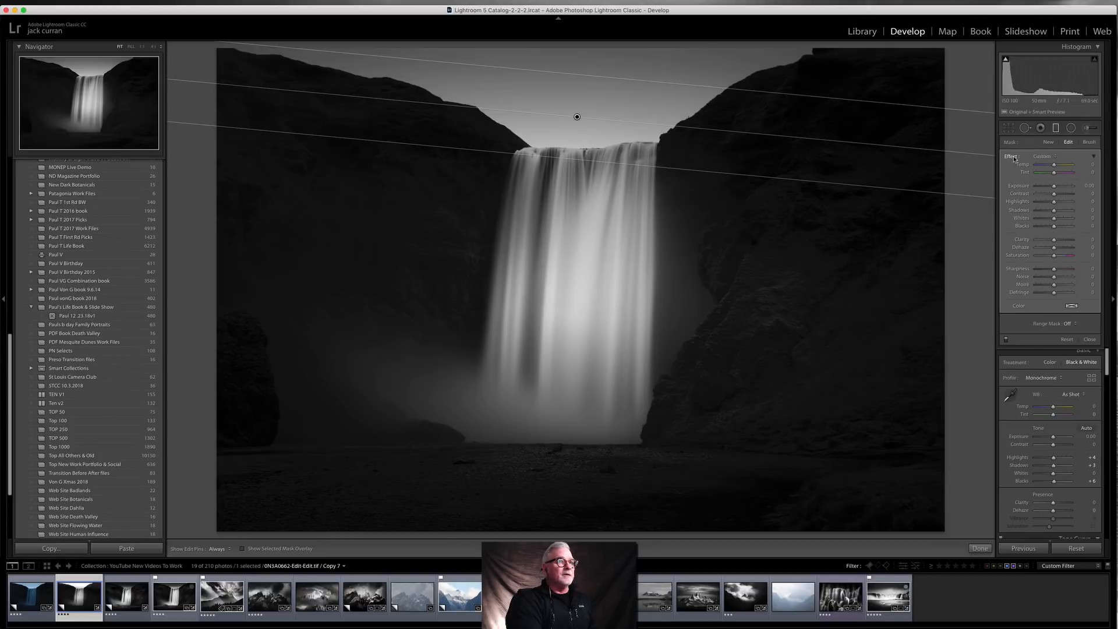
{"action": "left_click_drag", "start_coordinate": [576, 118], "coordinate": [578, 133]}
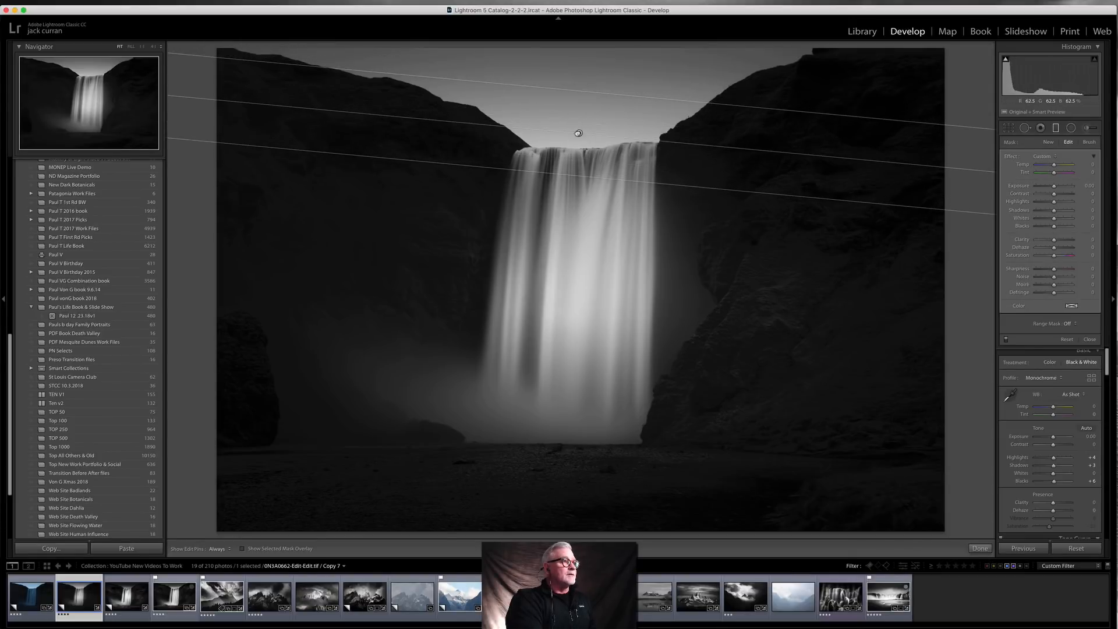
{"action": "left_click_drag", "start_coordinate": [420, 120], "coordinate": [455, 161]}
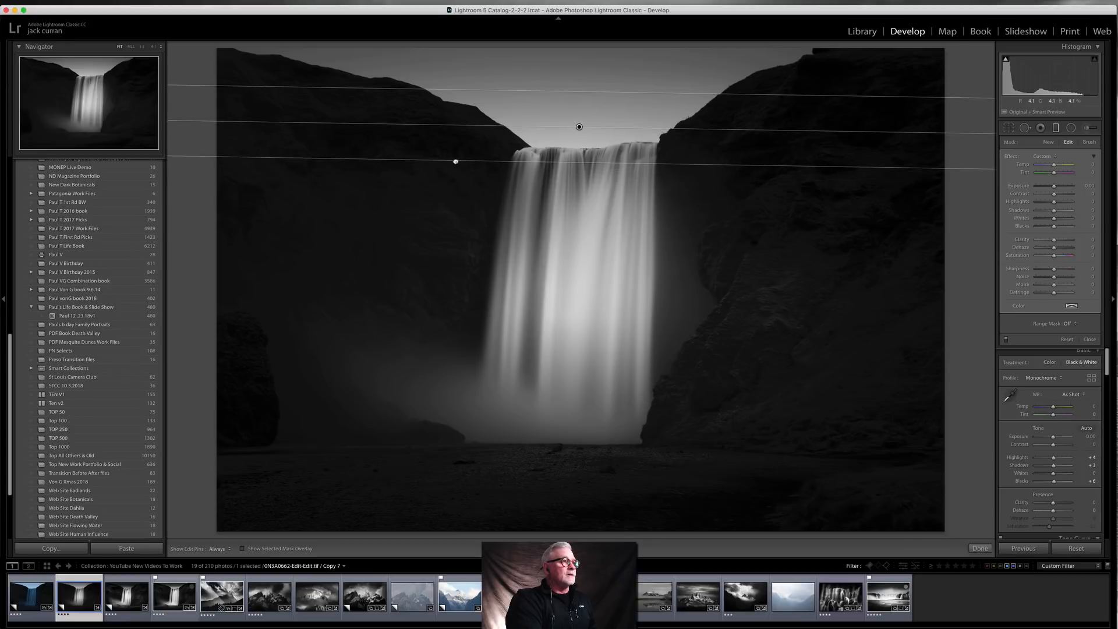
{"action": "left_click_drag", "start_coordinate": [579, 127], "coordinate": [577, 166]}
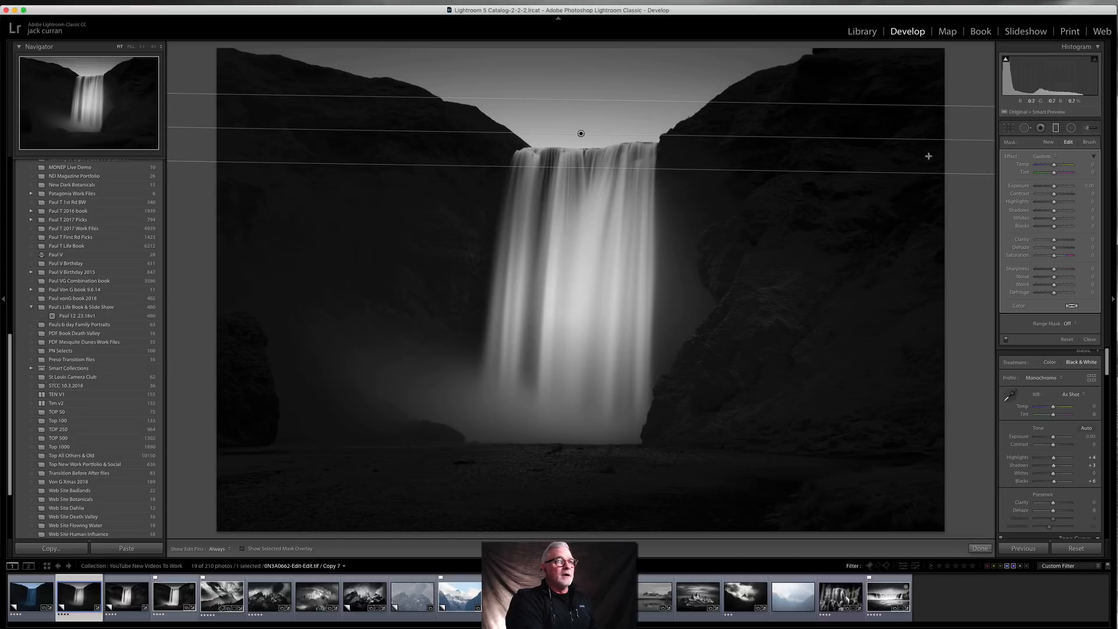
Set the sky graduated filter's Exposure to -2.34 and switch its mask to brush editing
{"action": "left_click_drag", "start_coordinate": [1053, 187], "coordinate": [1042, 189]}
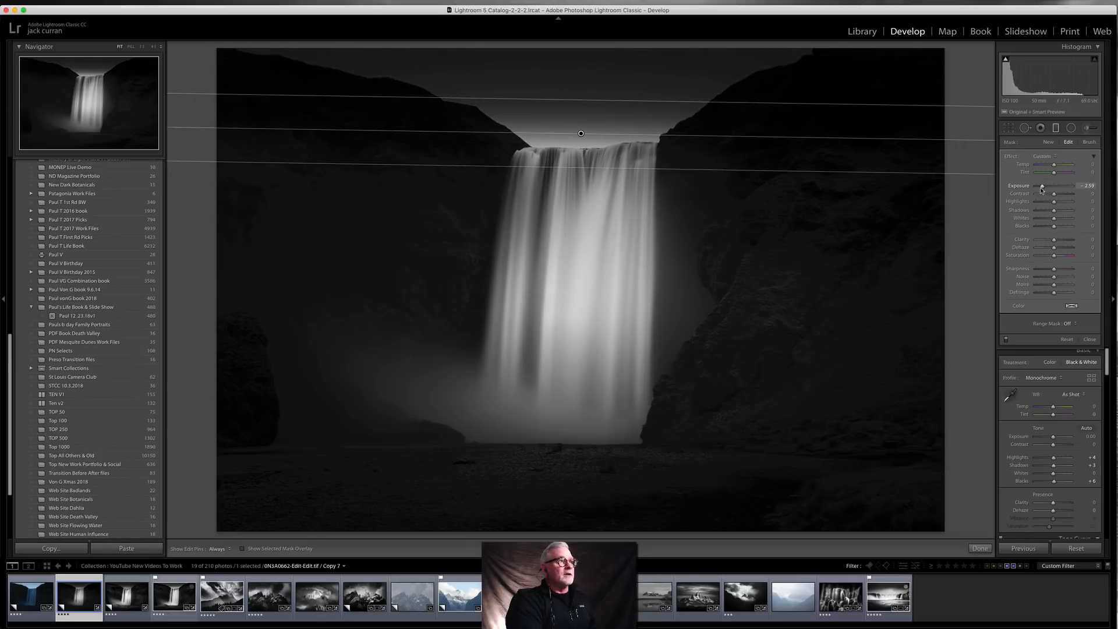
{"action": "left_click_drag", "start_coordinate": [1043, 189], "coordinate": [1042, 189]}
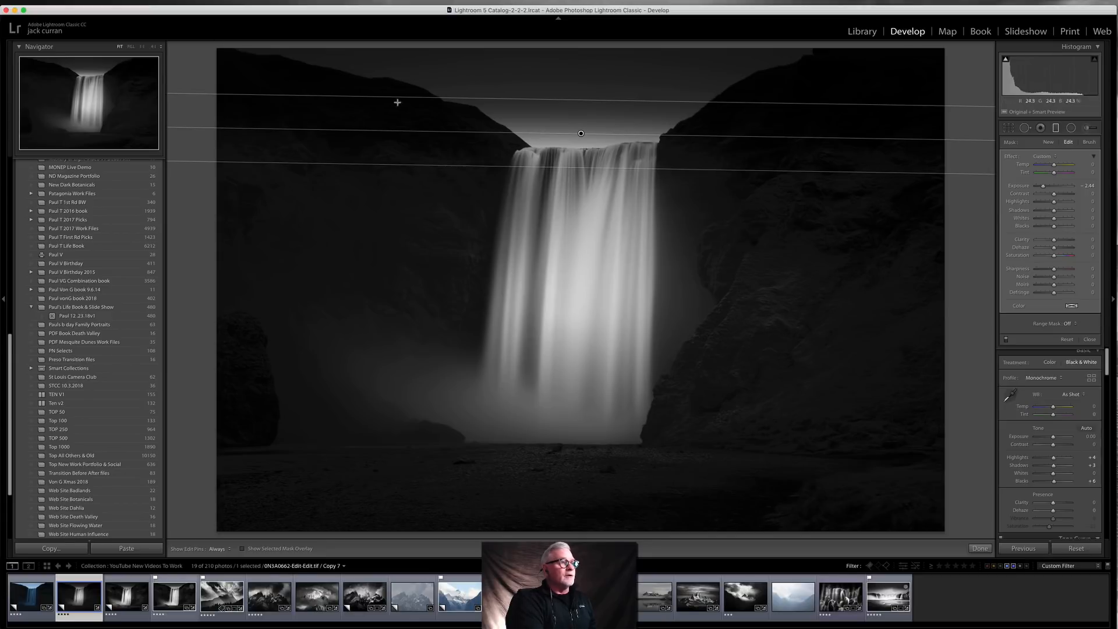
{"action": "left_click", "coordinate": [1088, 143]}
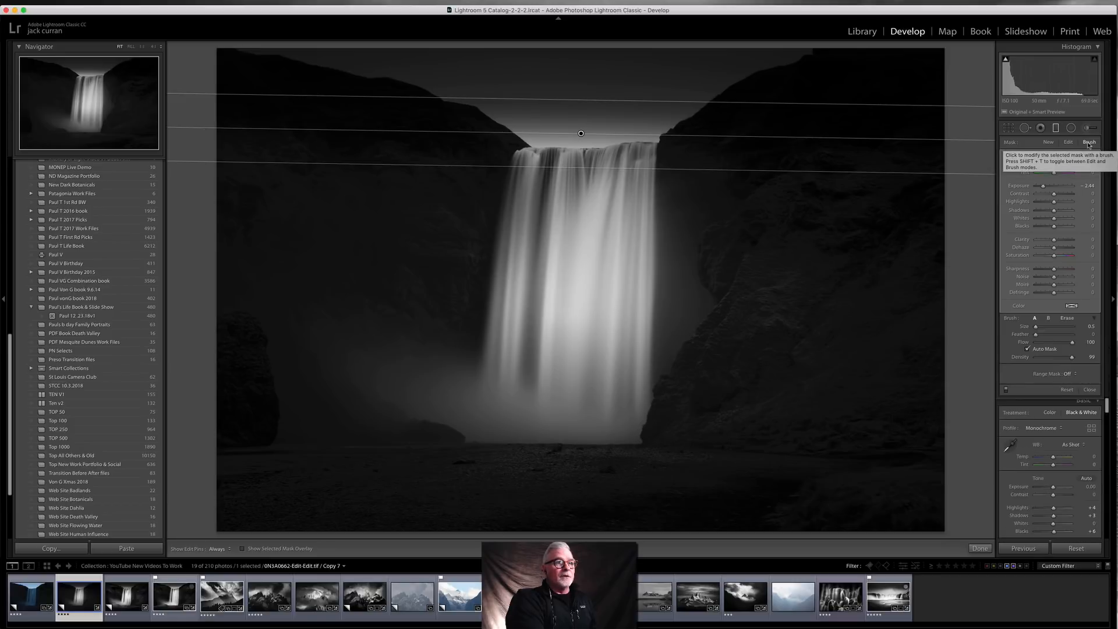
{"action": "left_click_drag", "start_coordinate": [1043, 185], "coordinate": [1043, 186]}
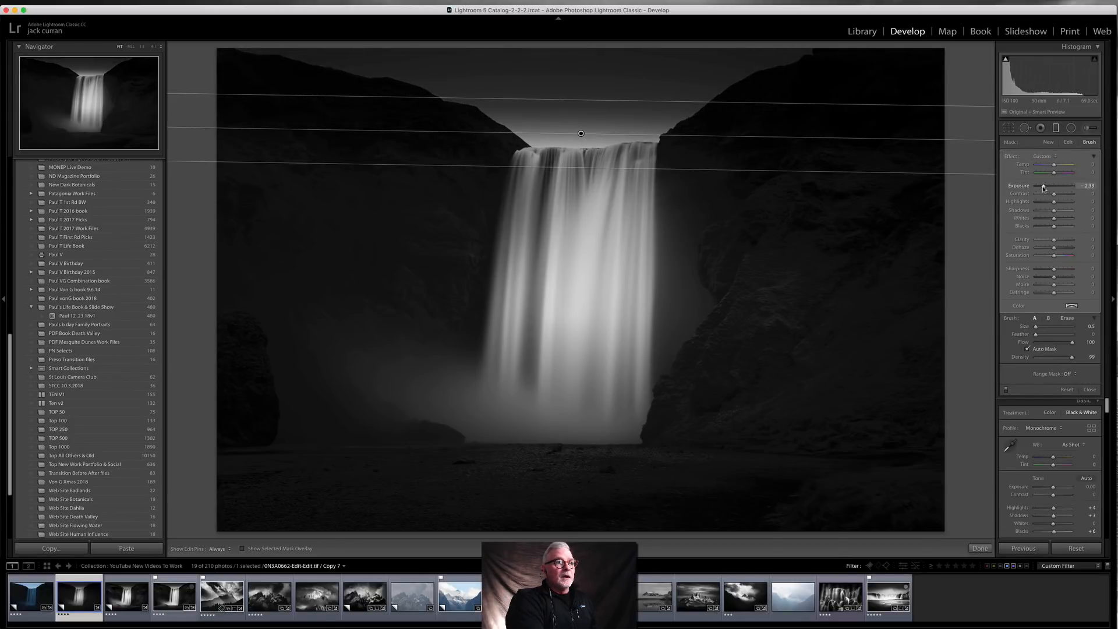
Set the graduated filter's mask brush to Size 18.0, Feather 71, Flow 53 and Density 51, then choose the Erase brush
{"action": "left_click_drag", "start_coordinate": [1035, 328], "coordinate": [1061, 336]}
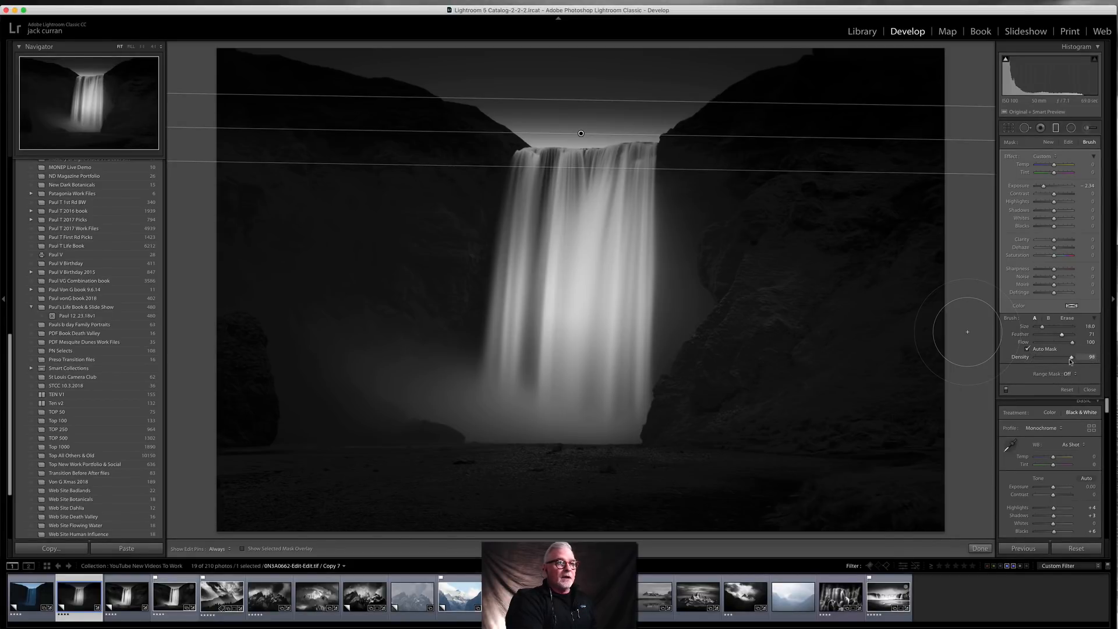
{"action": "left_click_drag", "start_coordinate": [1054, 361], "coordinate": [1055, 358]}
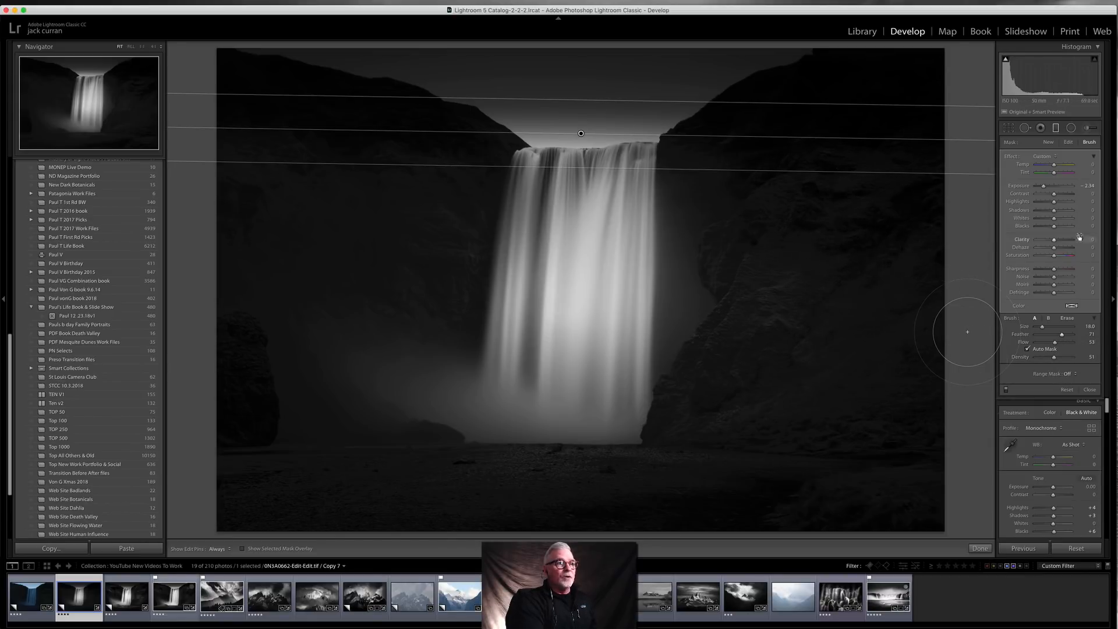
{"action": "key", "text": "h"}
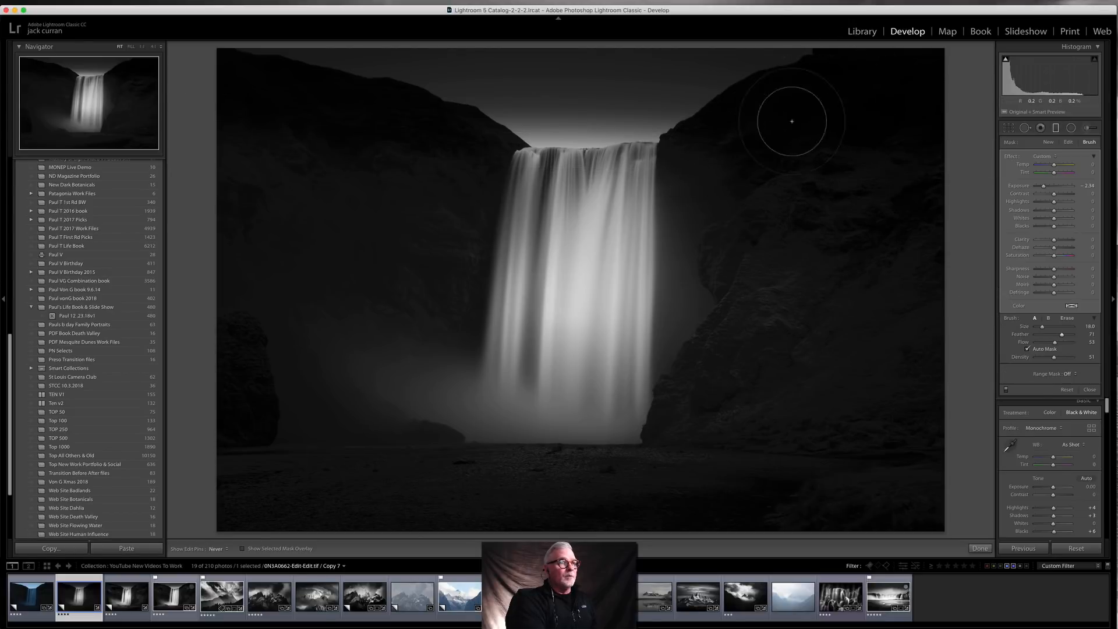
{"action": "key", "text": "h"}
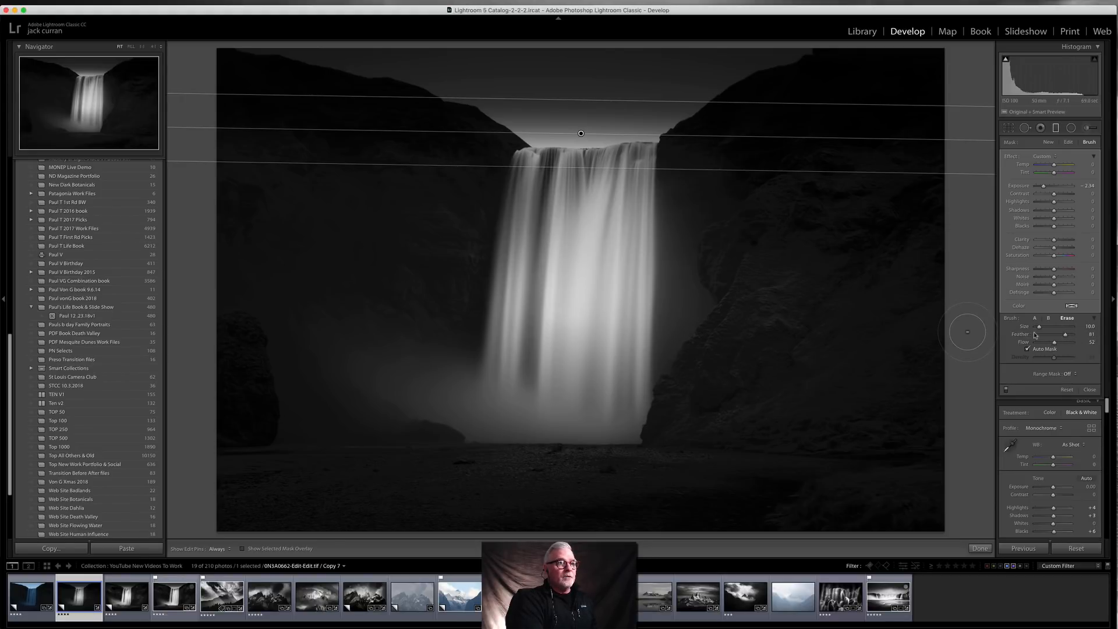
Set the Erase brush size to 10.9 and brush the graduated filter's darkening off the left cliff, toggling the edit pins to check
{"action": "left_click_drag", "start_coordinate": [1038, 327], "coordinate": [1040, 327]}
{"action": "key", "text": "h"}
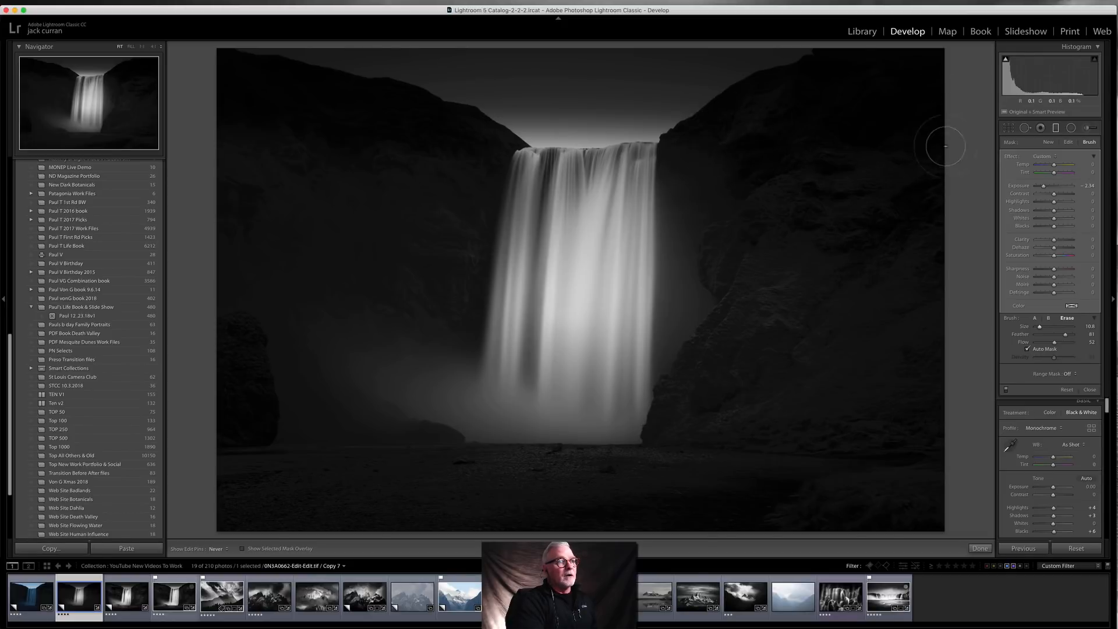
{"action": "key", "text": "h"}
{"action": "mouse_move", "coordinate": [346, 120]}
{"action": "left_mouse_down"}
{"action": "mouse_move", "coordinate": [235, 83]}
{"action": "mouse_move", "coordinate": [491, 165]}
{"action": "mouse_move", "coordinate": [320, 113]}
{"action": "mouse_move", "coordinate": [488, 166]}
{"action": "mouse_move", "coordinate": [288, 115]}
{"action": "mouse_move", "coordinate": [236, 73]}
{"action": "mouse_move", "coordinate": [464, 146]}
{"action": "mouse_move", "coordinate": [416, 160]}
{"action": "left_mouse_up"}
{"action": "key", "text": "h"}
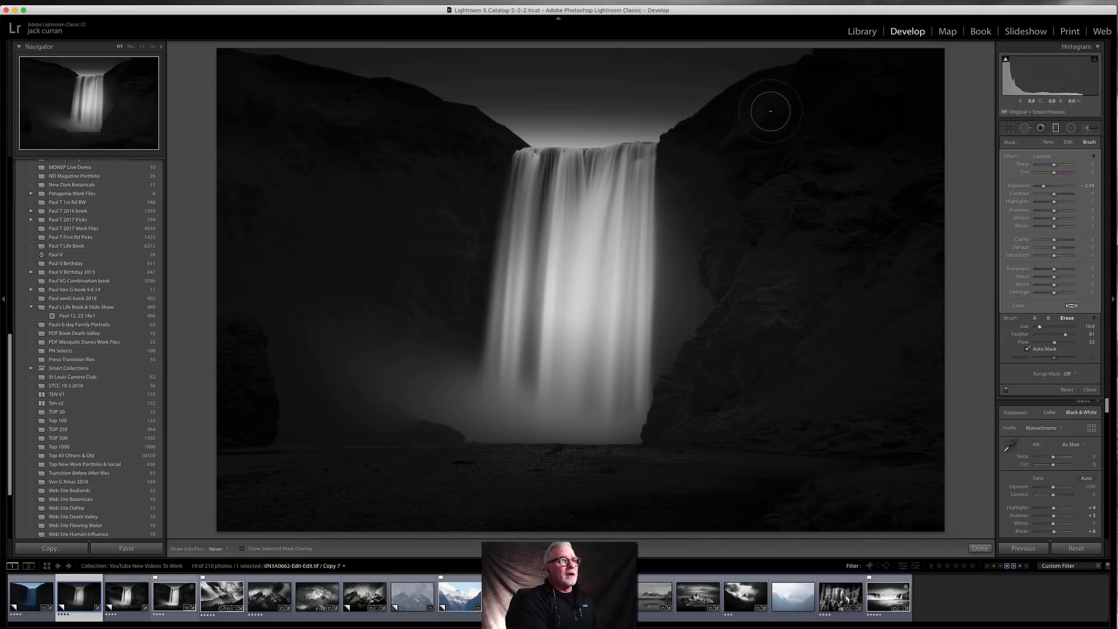
{"action": "key", "text": "h"}
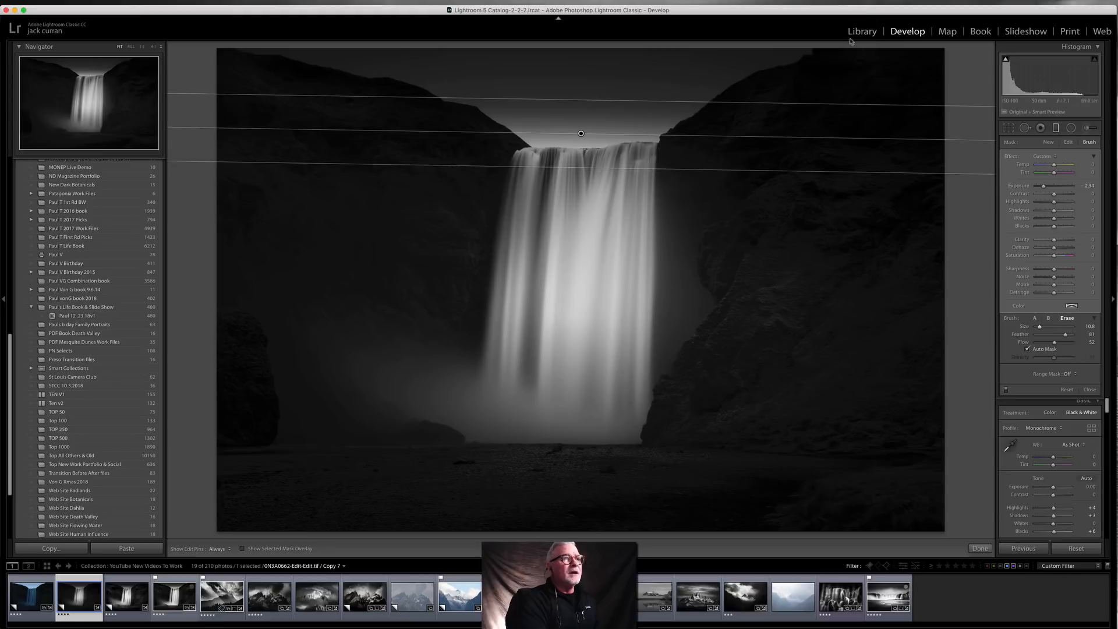
{"action": "key", "text": "h"}
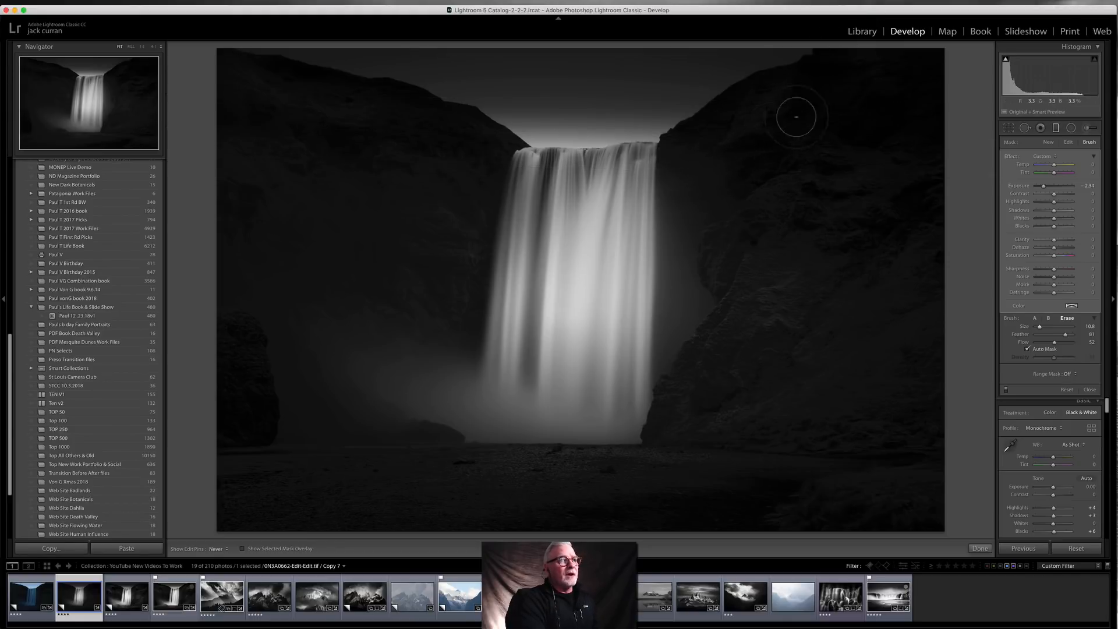
{"action": "key", "text": "h"}
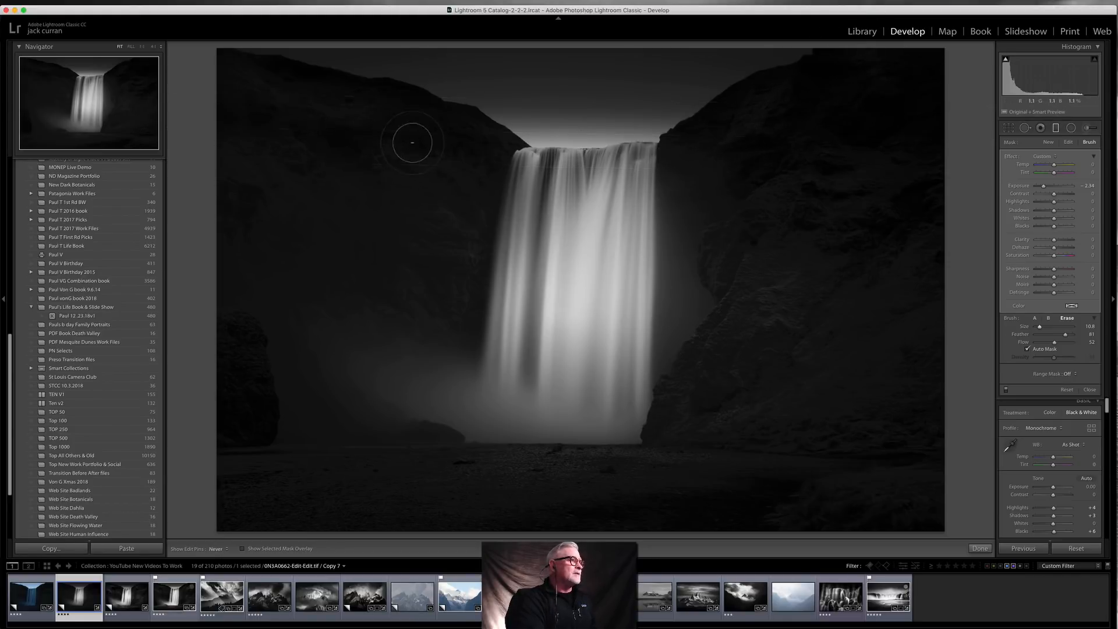
Enlarge the Erase brush to size 18.0 and move the sky graduated filter slightly lower
{"action": "scroll", "coordinate": [915, 340], "scroll_direction": "up", "scroll_amount": 1}
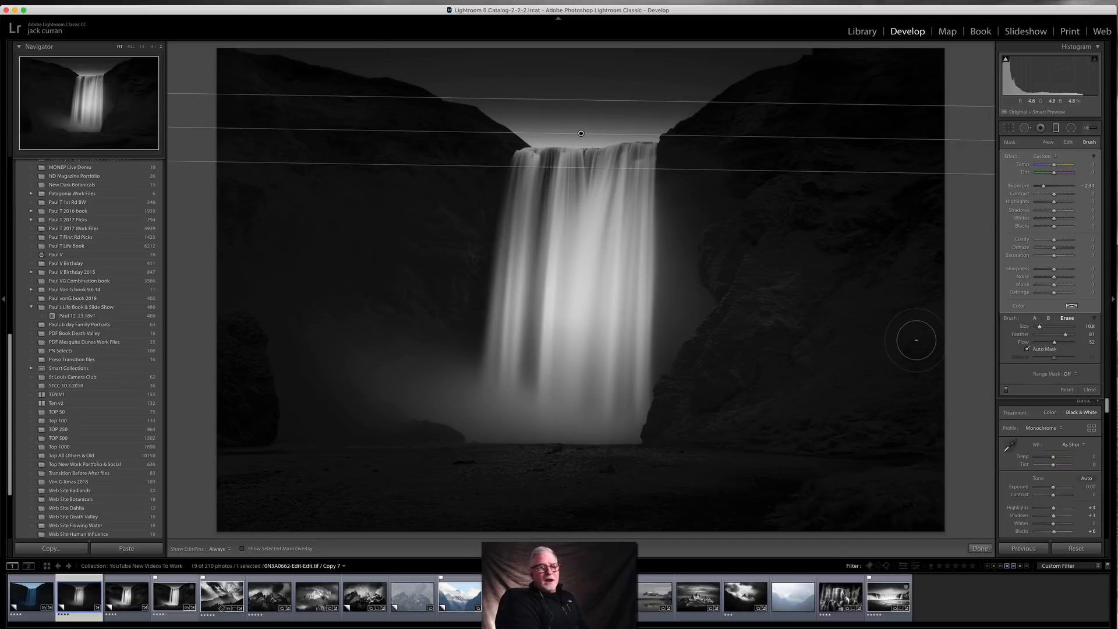
{"action": "scroll", "coordinate": [916, 339], "scroll_direction": "up", "scroll_amount": 5}
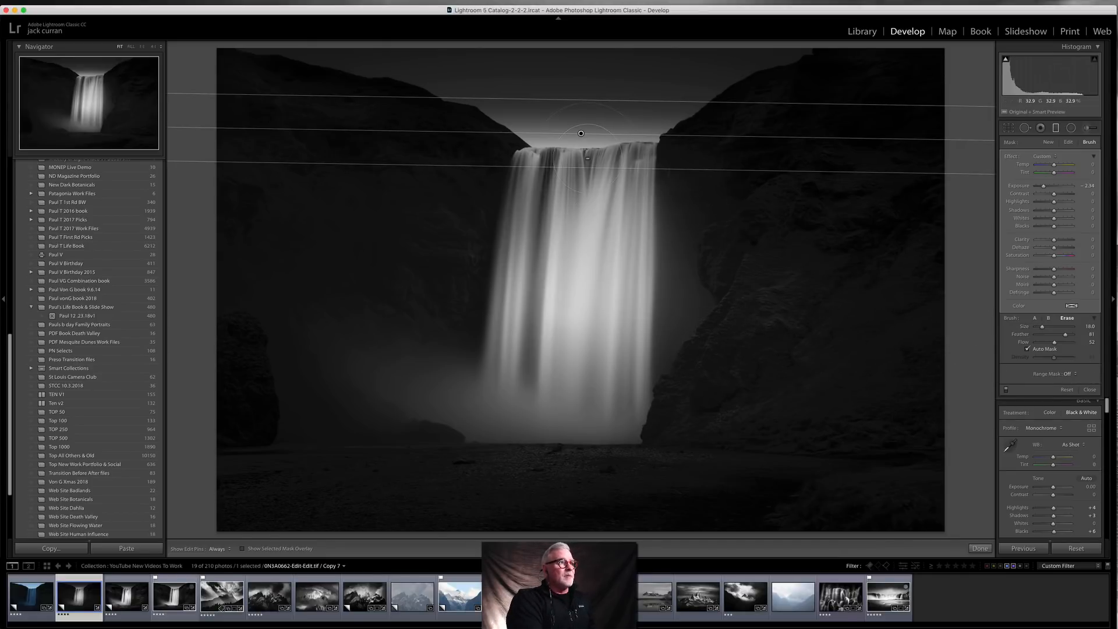
{"action": "left_click_drag", "start_coordinate": [581, 135], "coordinate": [582, 137]}
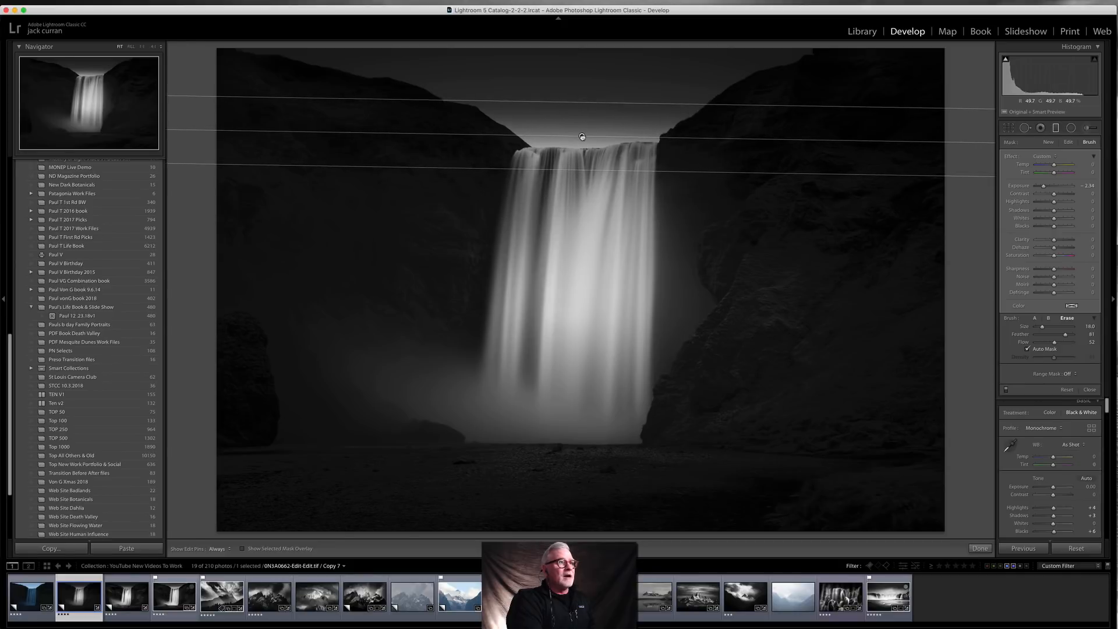
Draw an inverted radial filter over the rocky foreground with zeroed effects, widened past the photo's edges, made taller and overlapping the waterfall's base
{"action": "left_click", "coordinate": [1068, 129]}
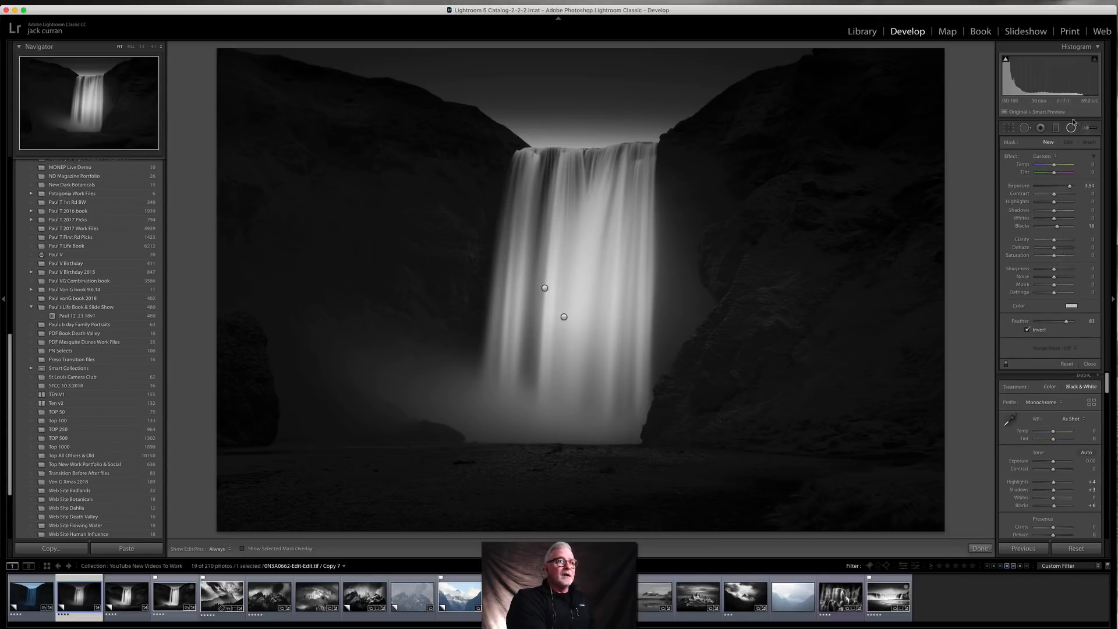
{"action": "left_click_drag", "start_coordinate": [490, 480], "coordinate": [839, 515]}
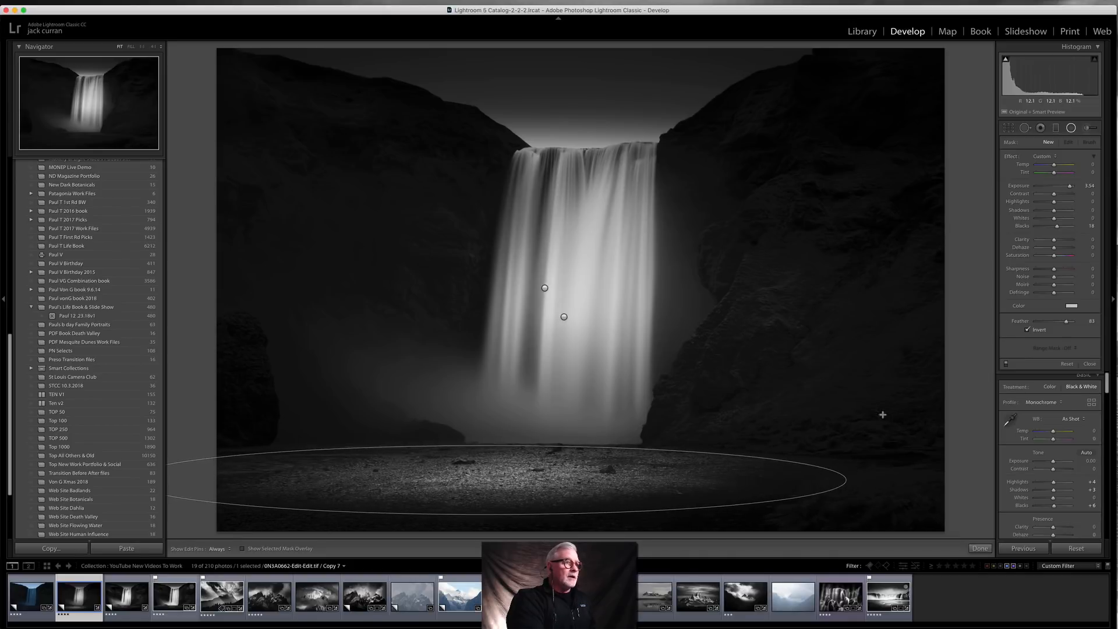
{"action": "double_click", "coordinate": [1010, 157]}
{"action": "left_click_drag", "start_coordinate": [487, 479], "coordinate": [498, 470]}
{"action": "left_click_drag", "start_coordinate": [859, 469], "coordinate": [994, 470]}
{"action": "left_click_drag", "start_coordinate": [499, 470], "coordinate": [510, 413]}
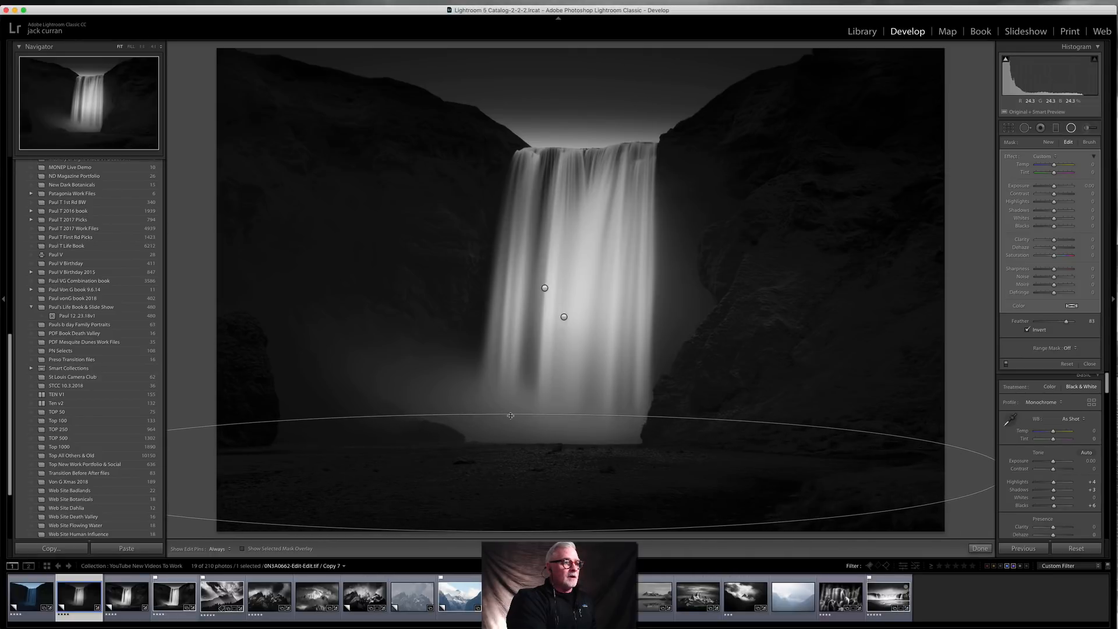
{"action": "left_click_drag", "start_coordinate": [511, 473], "coordinate": [508, 460]}
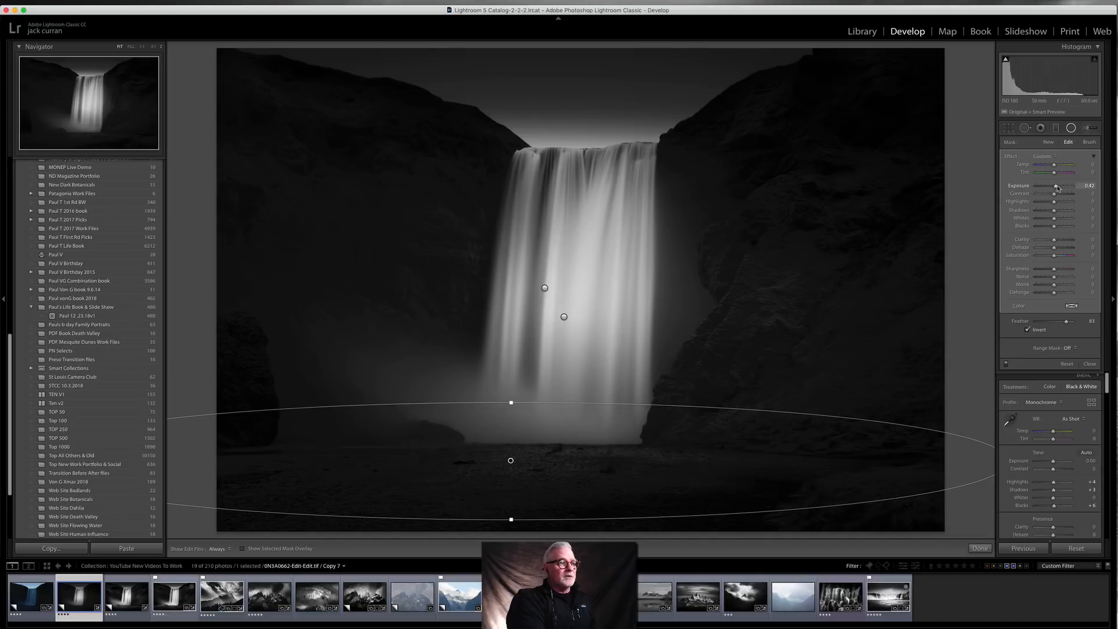
Set the foreground radial filter's Exposure to 1.04, Contrast to 37, Highlights to 97, Whites to 100 and Clarity to 53
{"action": "left_click_drag", "start_coordinate": [1058, 188], "coordinate": [1072, 219]}
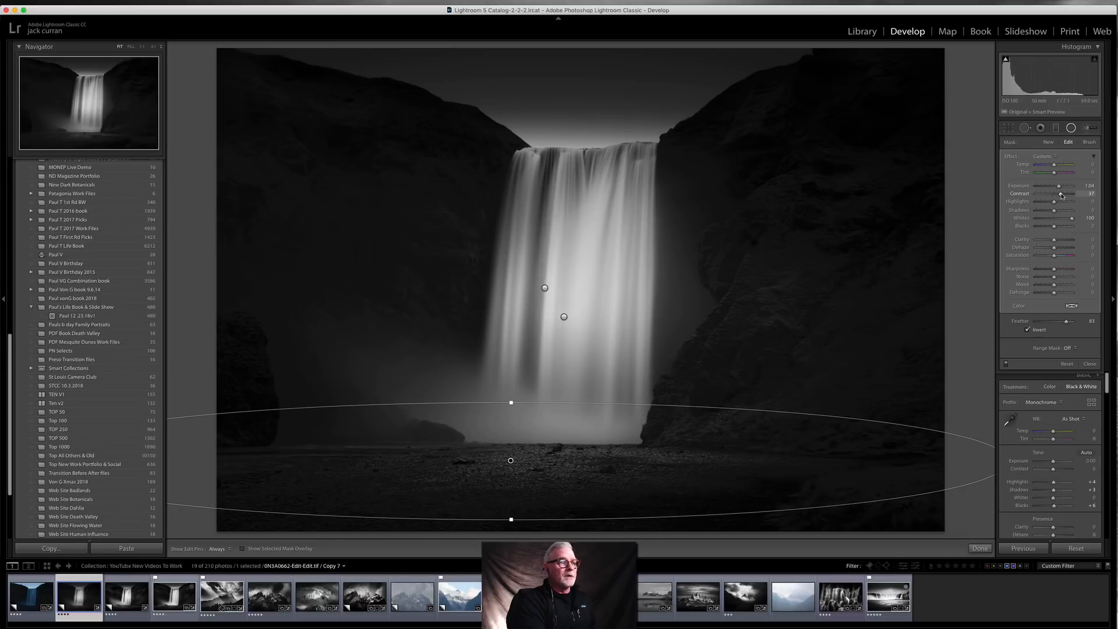
{"action": "left_click_drag", "start_coordinate": [1053, 201], "coordinate": [1070, 201]}
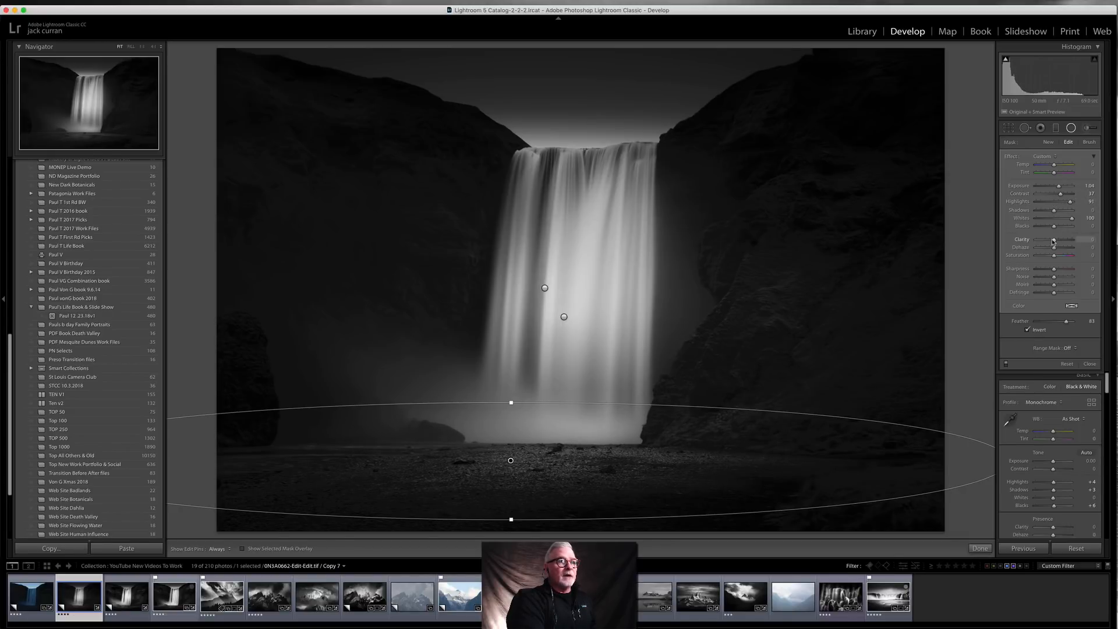
{"action": "left_click_drag", "start_coordinate": [1057, 241], "coordinate": [1064, 240]}
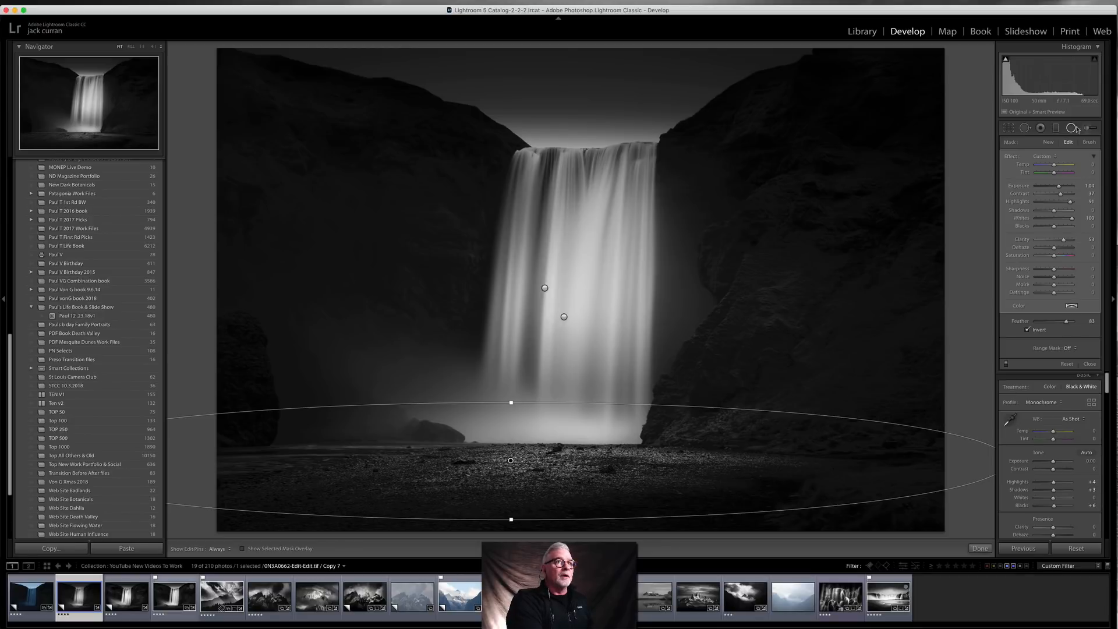
Draw a tilted radial filter over the stream in the left foreground with Exposure 2.29, Highlights 77, Whites 46 and Shadows 13
{"action": "left_click", "coordinate": [1052, 143]}
{"action": "left_click_drag", "start_coordinate": [285, 464], "coordinate": [446, 458]}
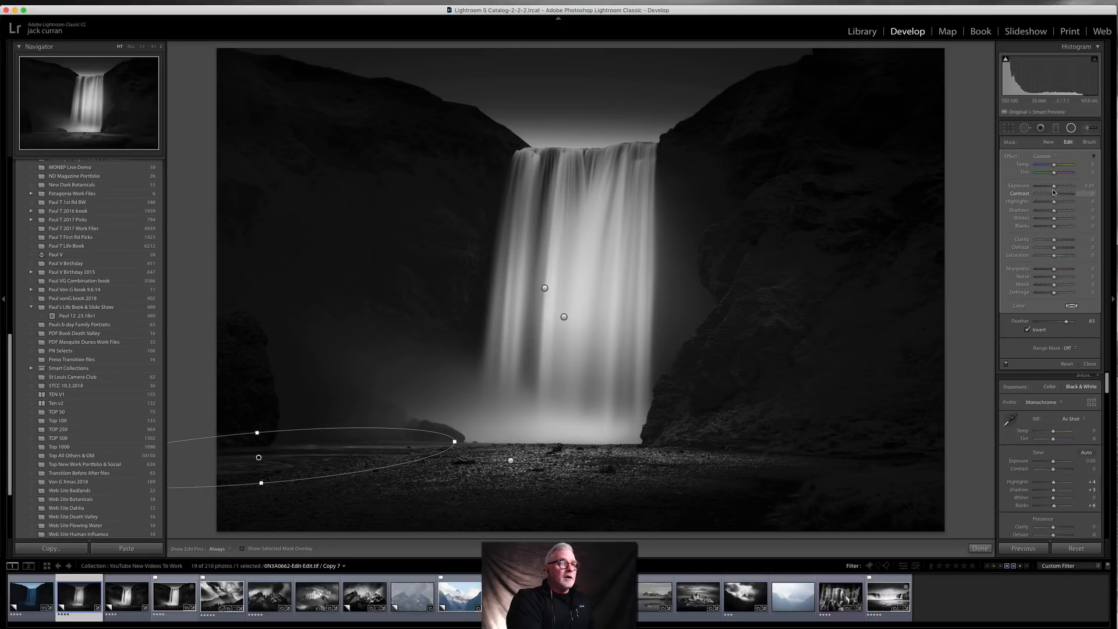
{"action": "left_click_drag", "start_coordinate": [1060, 187], "coordinate": [1066, 187]}
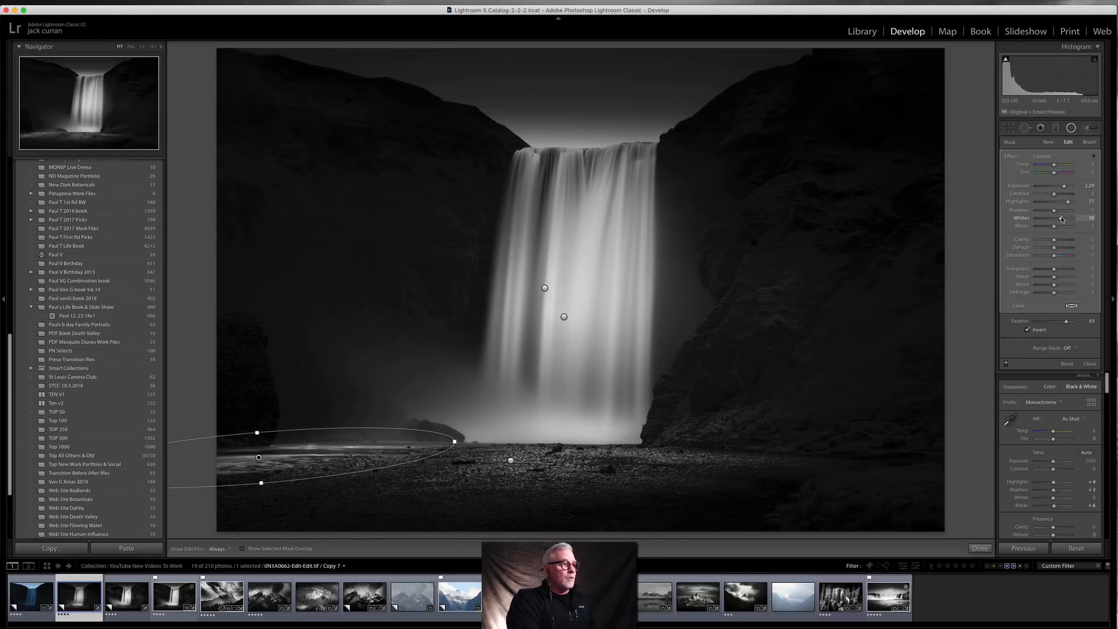
{"action": "left_click_drag", "start_coordinate": [1054, 210], "coordinate": [1059, 216]}
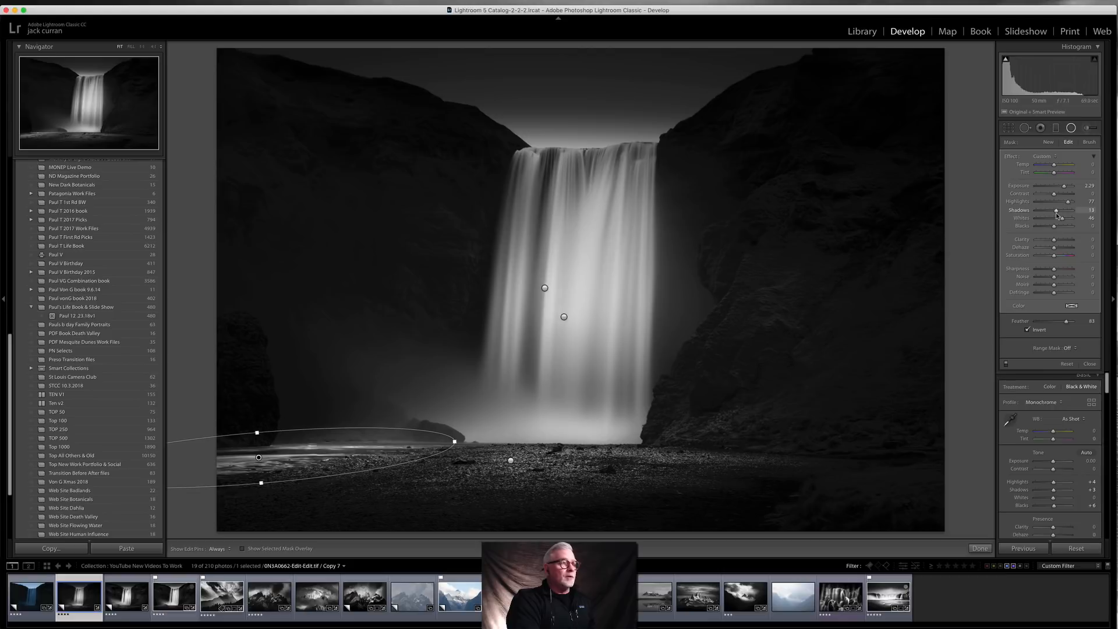
Draw a radial filter over the mist left of the waterfall, zero its effects, tilt it along the spray, make it taller and shift it left
{"action": "left_click", "coordinate": [1048, 142]}
{"action": "left_click_drag", "start_coordinate": [361, 350], "coordinate": [571, 426]}
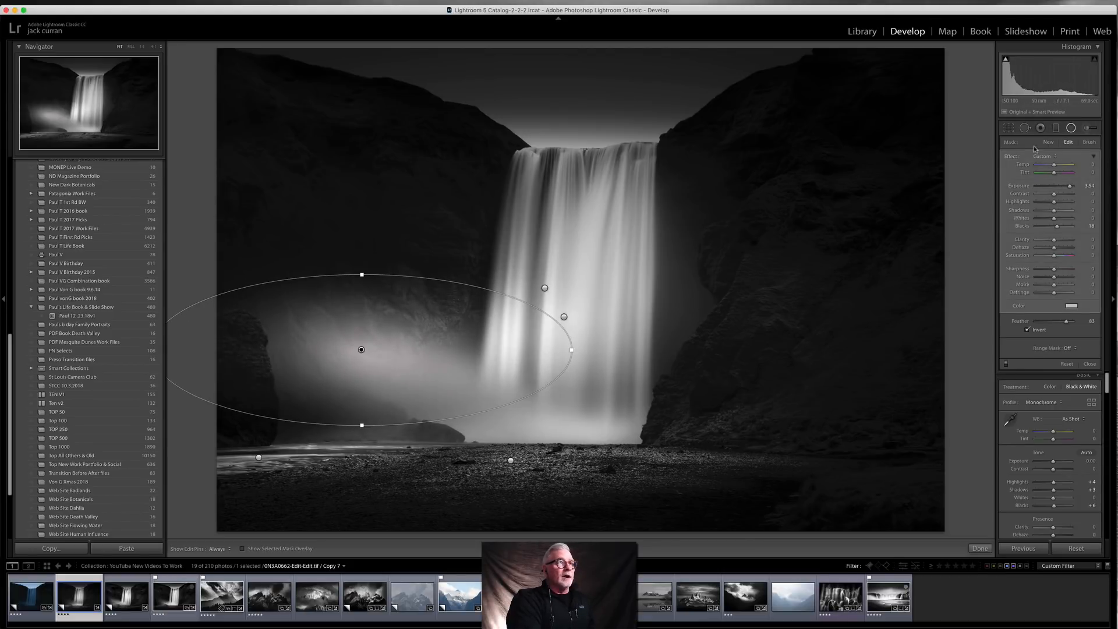
{"action": "double_click", "coordinate": [1010, 157]}
{"action": "left_click_drag", "start_coordinate": [430, 270], "coordinate": [448, 288]}
{"action": "left_click_drag", "start_coordinate": [381, 275], "coordinate": [384, 265]}
{"action": "left_click_drag", "start_coordinate": [363, 352], "coordinate": [342, 356]}
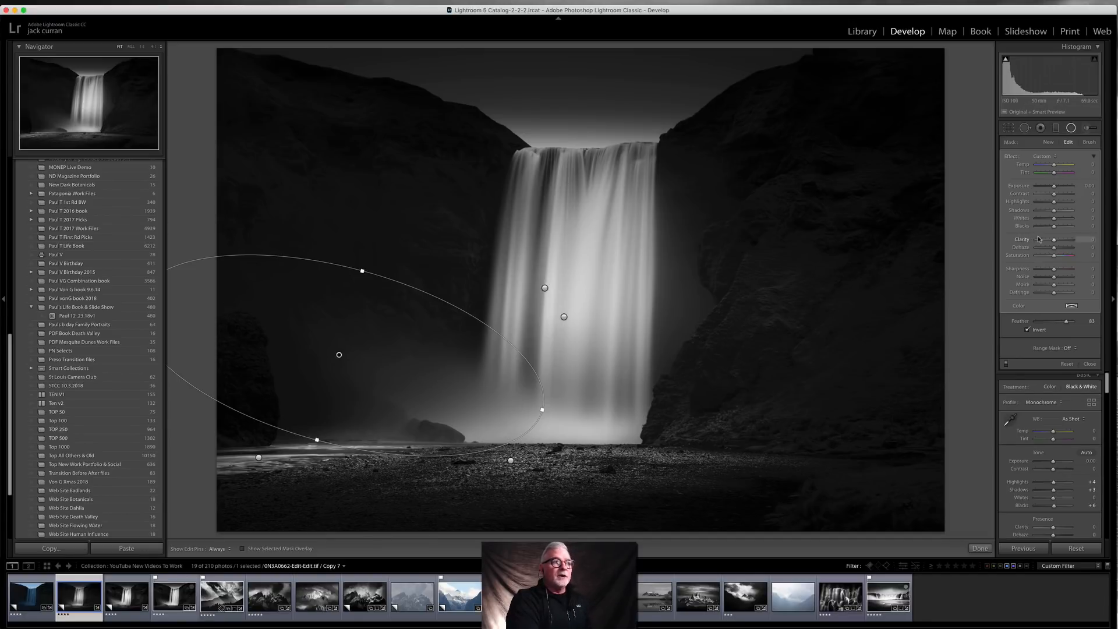
Set the mist radial filter's Highlights and Whites to 100 and Exposure to 1.49, and move it toward the waterfall's base
{"action": "left_click_drag", "start_coordinate": [1056, 205], "coordinate": [1076, 220]}
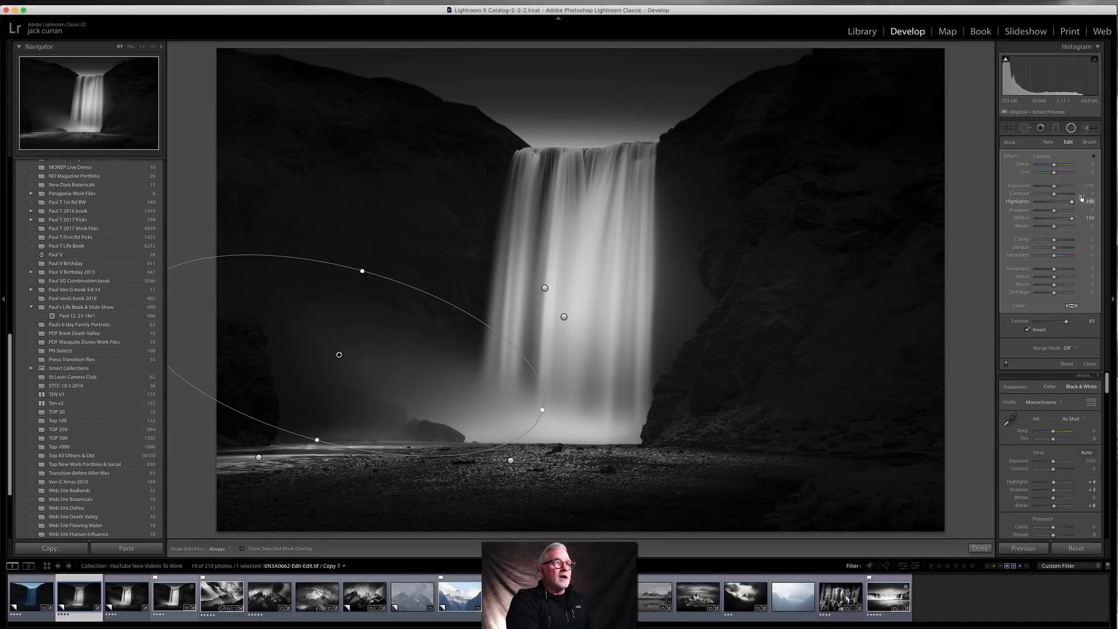
{"action": "left_click_drag", "start_coordinate": [1056, 189], "coordinate": [1059, 188]}
{"action": "left_click_drag", "start_coordinate": [339, 355], "coordinate": [377, 374]}
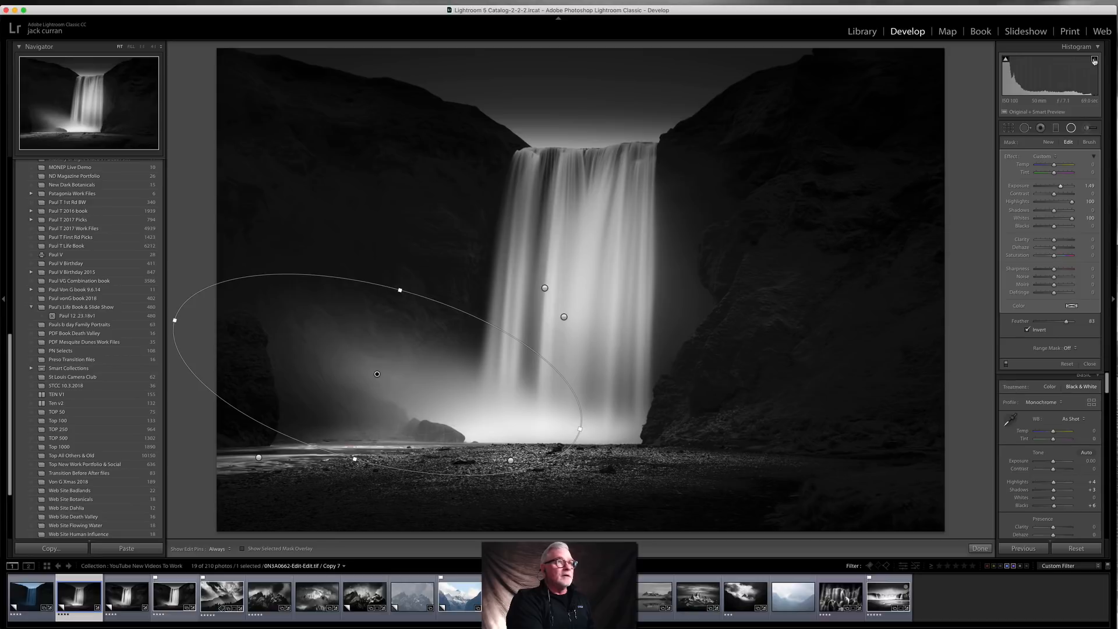
Check the shadow clipping and reposition the mist radial filter farther left and slightly higher over the spray
{"action": "left_click", "coordinate": [1005, 61]}
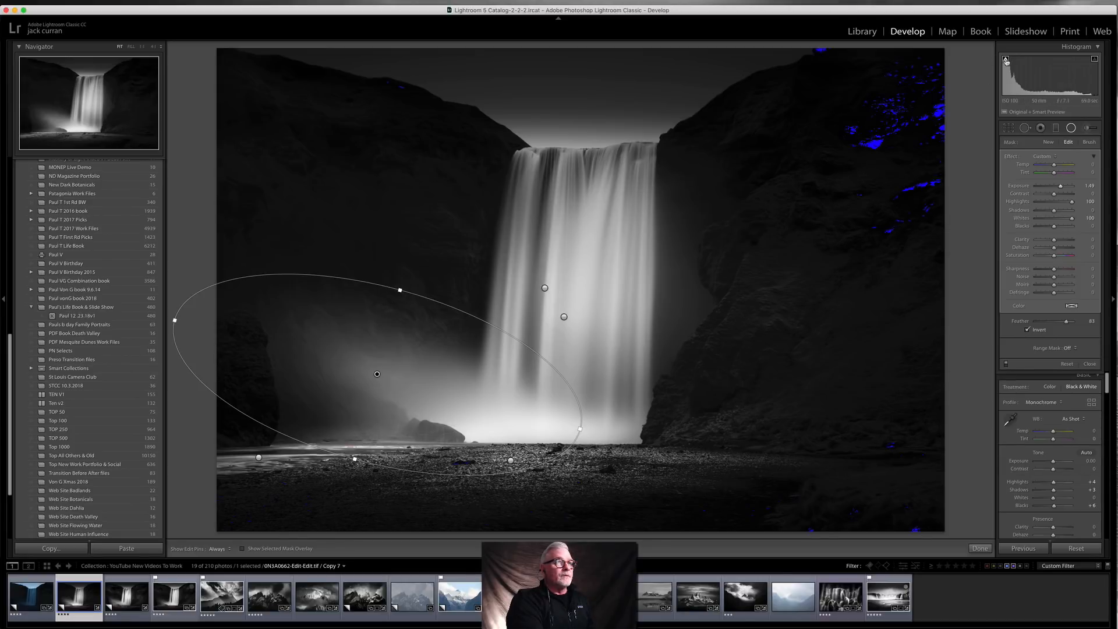
{"action": "left_click_drag", "start_coordinate": [377, 374], "coordinate": [499, 414]}
{"action": "left_click_drag", "start_coordinate": [338, 371], "coordinate": [311, 360]}
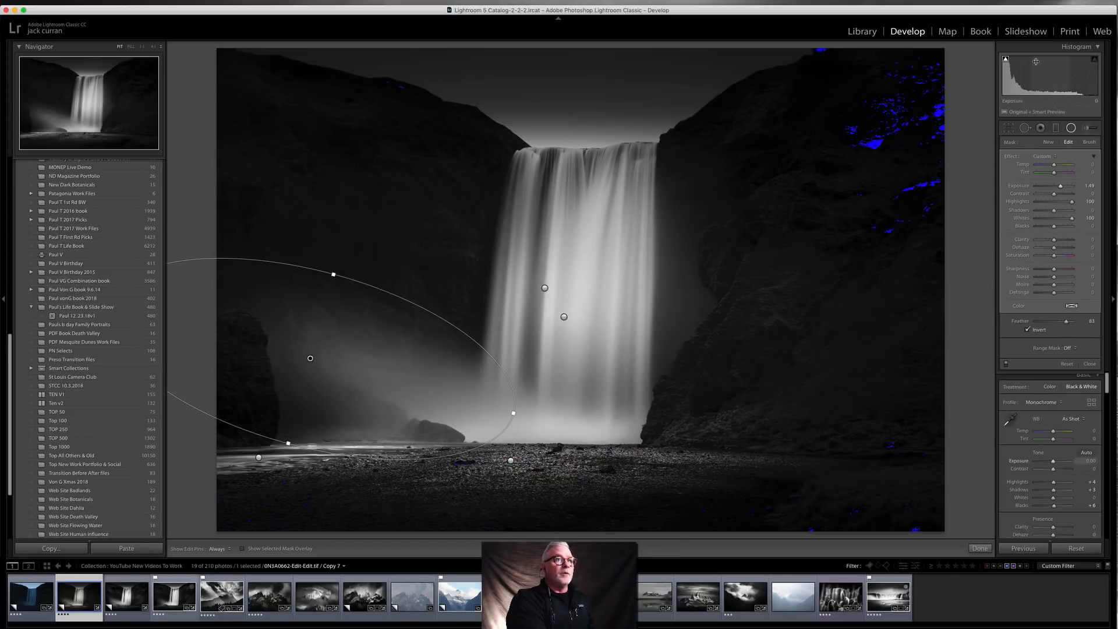
{"action": "left_click", "coordinate": [1005, 60]}
{"action": "left_click", "coordinate": [1005, 59]}
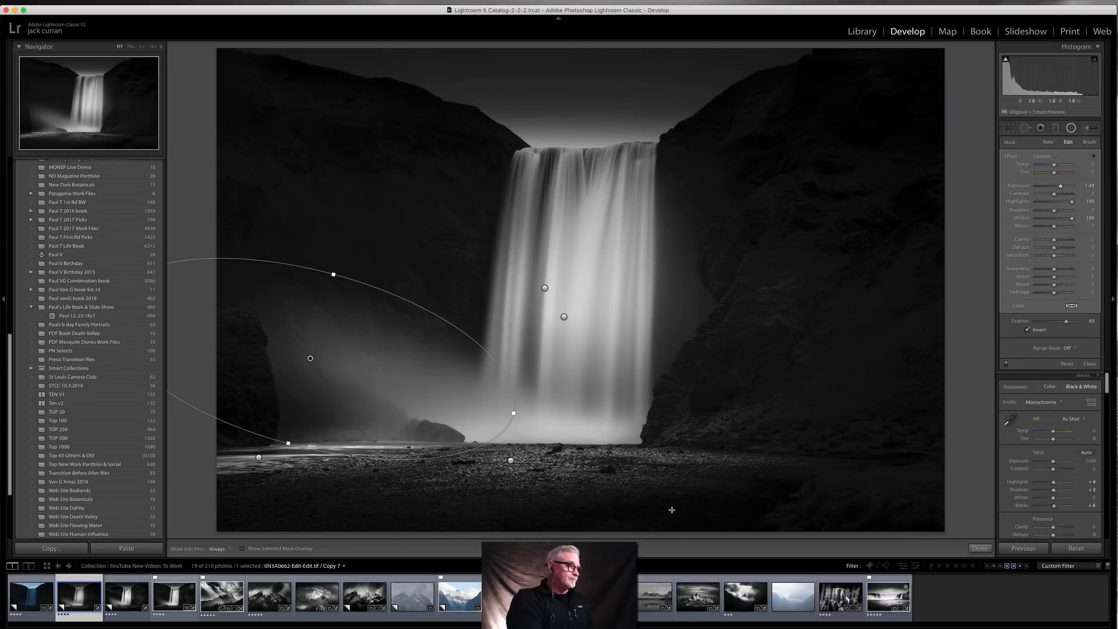
{"action": "left_click_drag", "start_coordinate": [310, 357], "coordinate": [310, 352]}
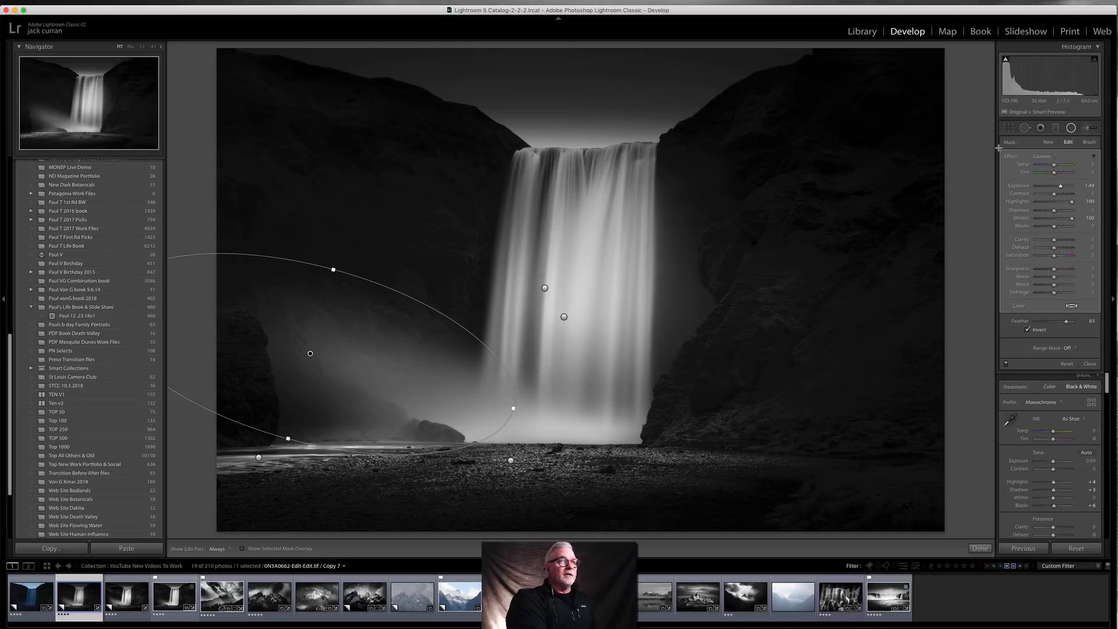
Paint the mist with a size 14.0 adjustment brush, its effects reset and set to Exposure 0.82, Highlights 28, Whites 25 and Clarity 21
{"action": "left_click", "coordinate": [1087, 128]}
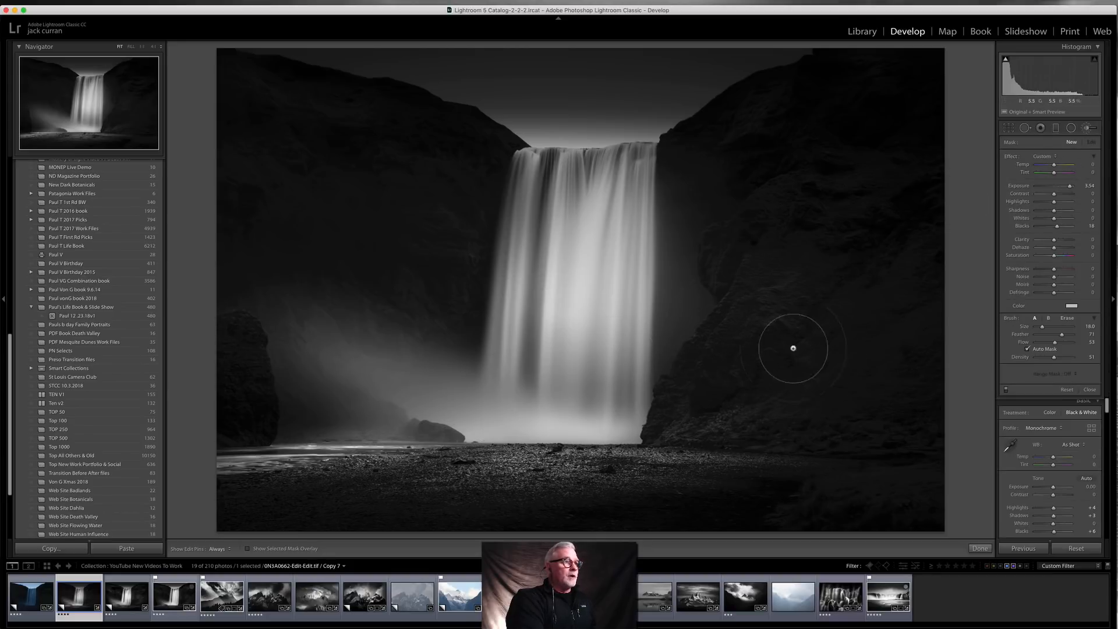
{"action": "double_click", "coordinate": [1012, 157]}
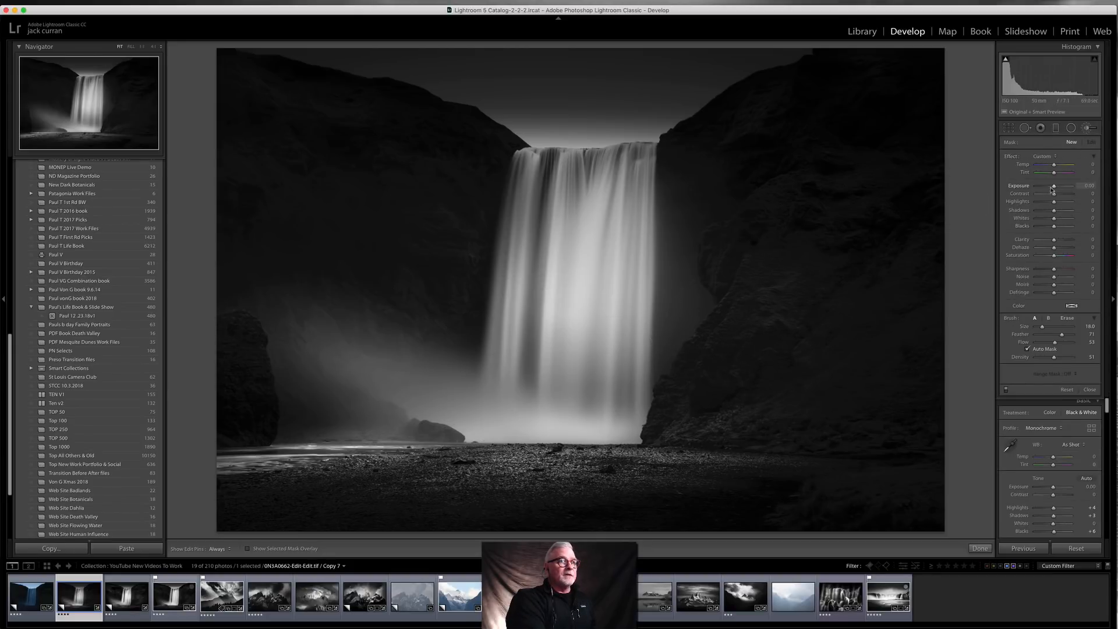
{"action": "left_click_drag", "start_coordinate": [1058, 188], "coordinate": [1059, 202]}
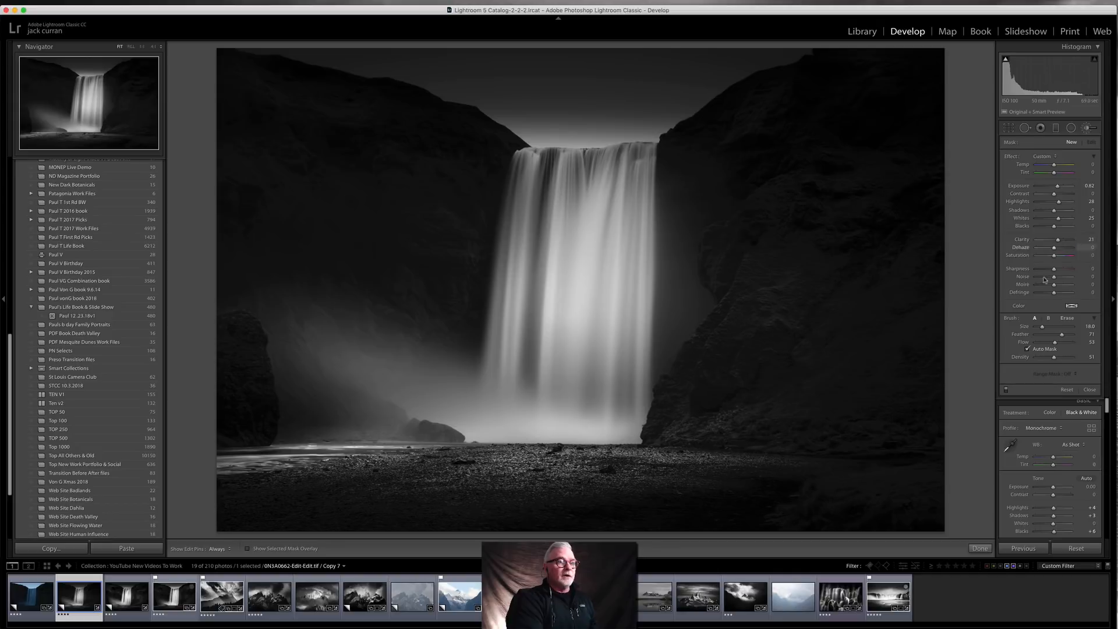
{"action": "key", "text": "["}
{"action": "key", "text": "["}
{"action": "key", "text": "h"}
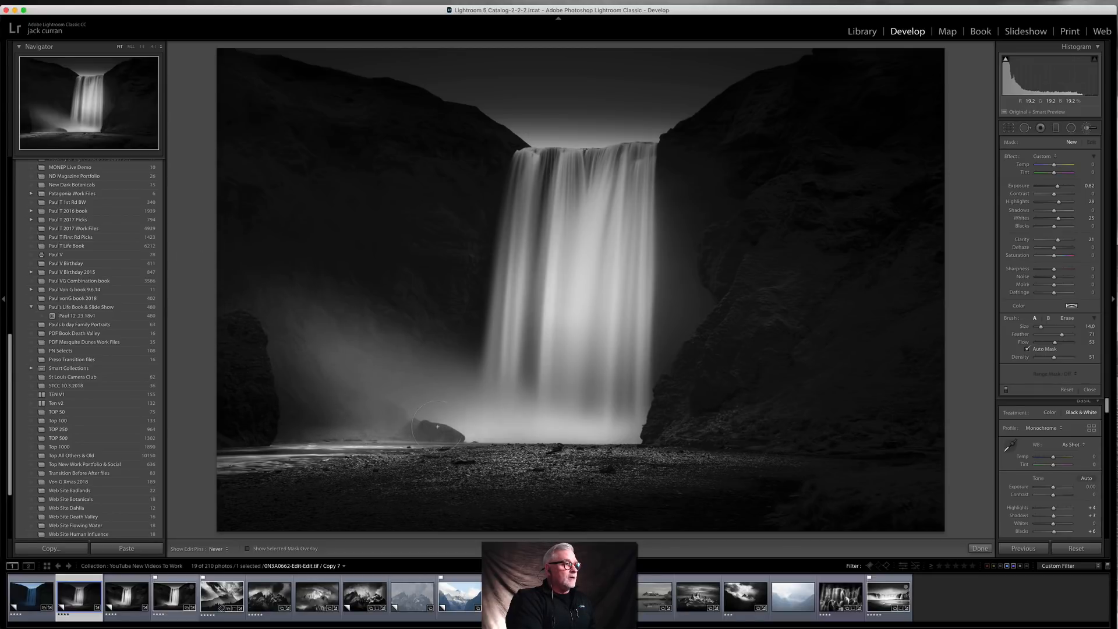
{"action": "left_click", "coordinate": [326, 441]}
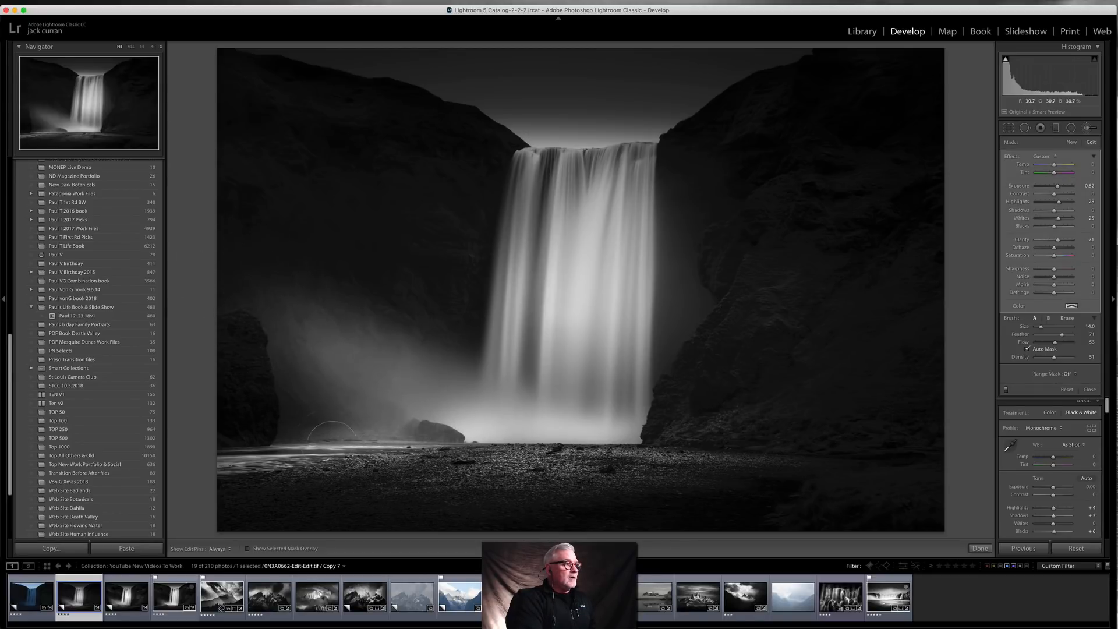
Set the mist brush adjustment's Exposure to 0.40, toggling the edit pins to judge the effect
{"action": "left_click_drag", "start_coordinate": [1059, 186], "coordinate": [1058, 187]}
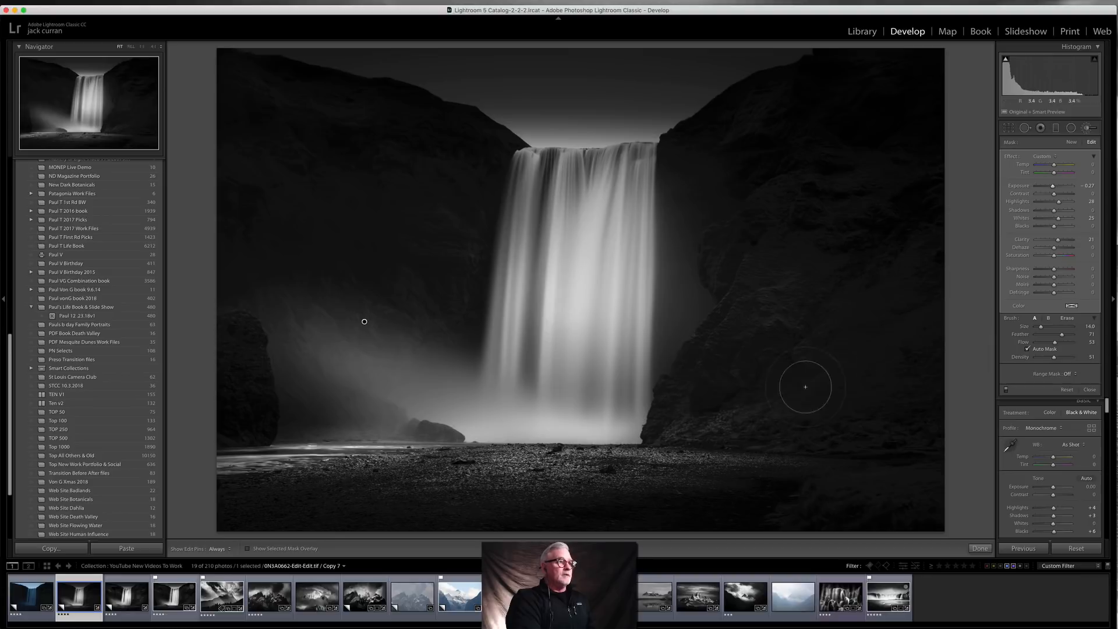
{"action": "key", "text": "h"}
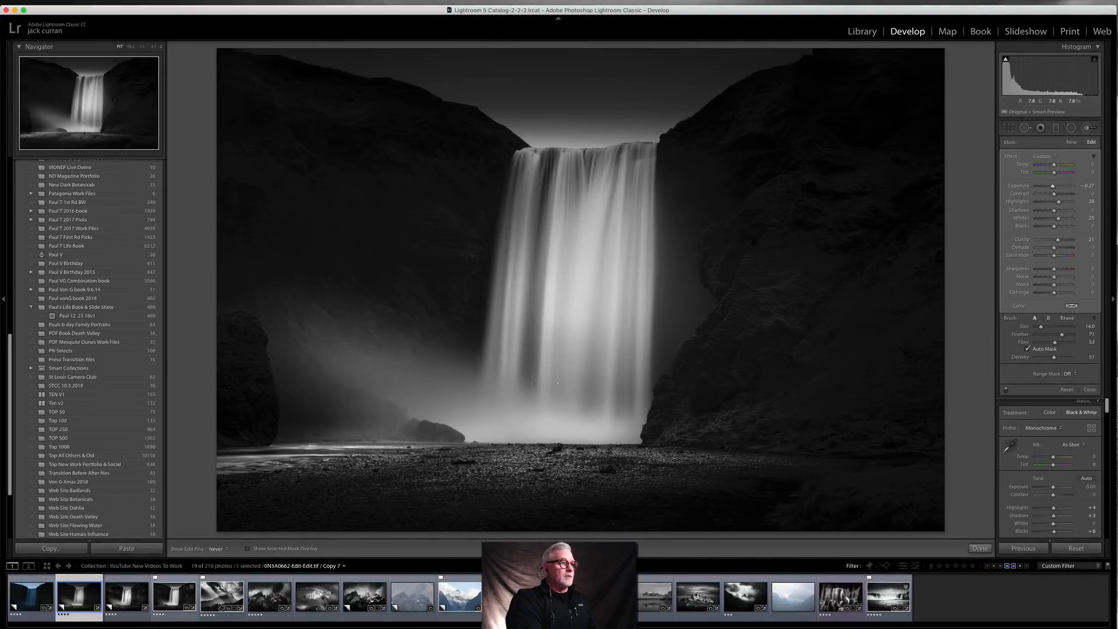
{"action": "key", "text": "h"}
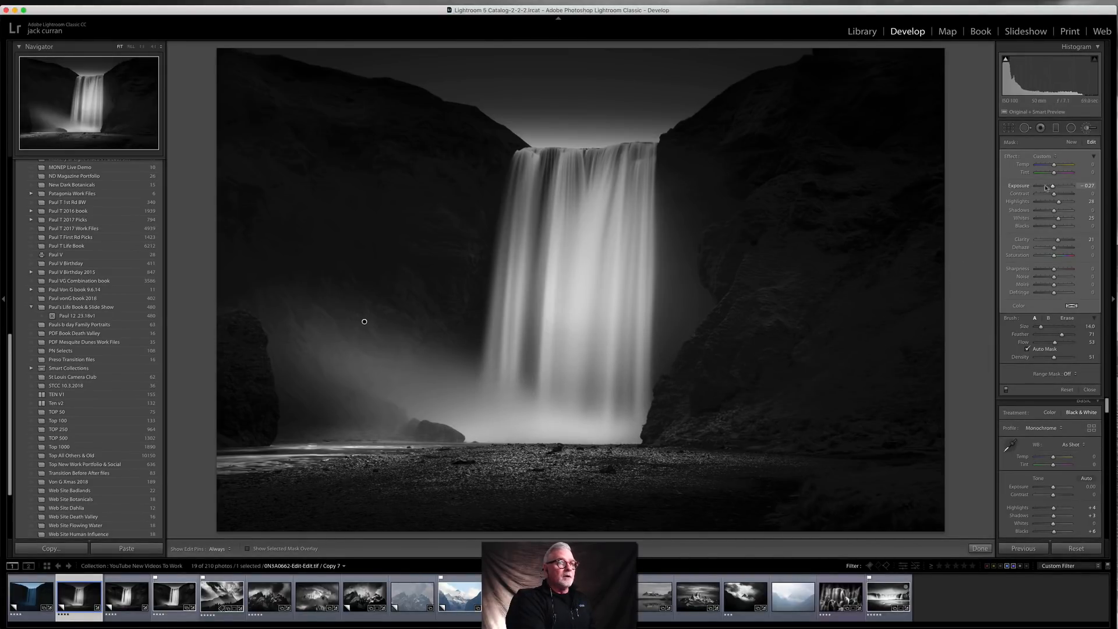
{"action": "left_click_drag", "start_coordinate": [1055, 186], "coordinate": [1056, 187]}
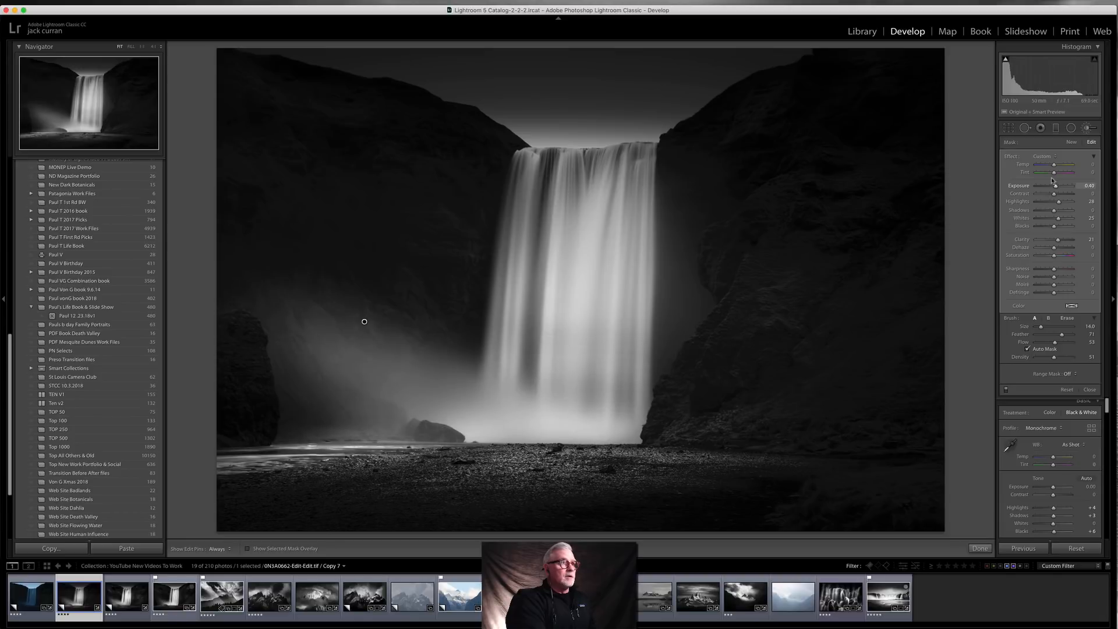
Paint a new brush adjustment with Exposure 0.82, Highlights 28, Whites 25 and Clarity 21 over the waterfall's lower right part
{"action": "left_click", "coordinate": [1071, 142]}
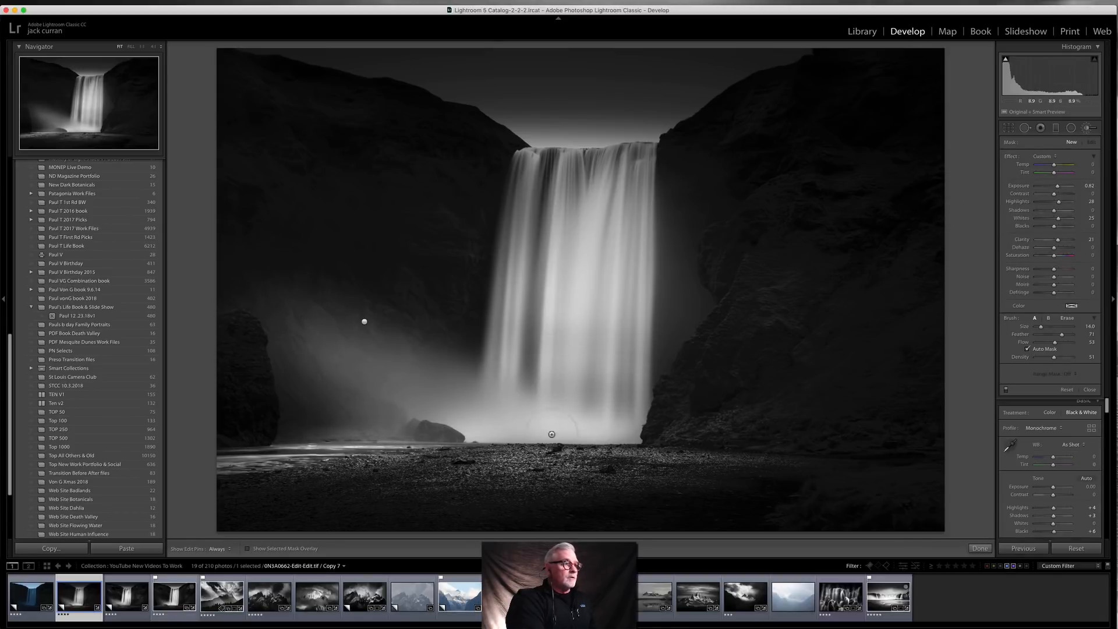
{"action": "mouse_move", "coordinate": [620, 401]}
{"action": "left_mouse_down"}
{"action": "mouse_move", "coordinate": [585, 394]}
{"action": "mouse_move", "coordinate": [664, 385]}
{"action": "left_mouse_up"}
{"action": "key", "text": "h"}
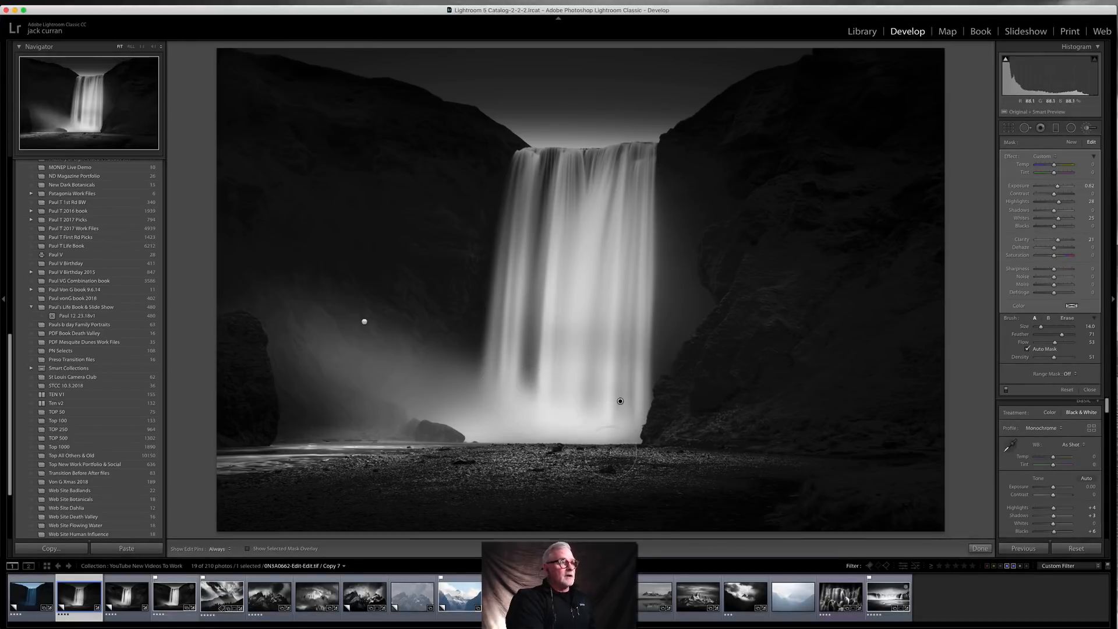
With a smaller brush, add an adjustment at the waterfall's base with Exposure 0.00, Highlights 51 and Whites 44, and move its pin higher
{"action": "key", "text": "bracketleft"}
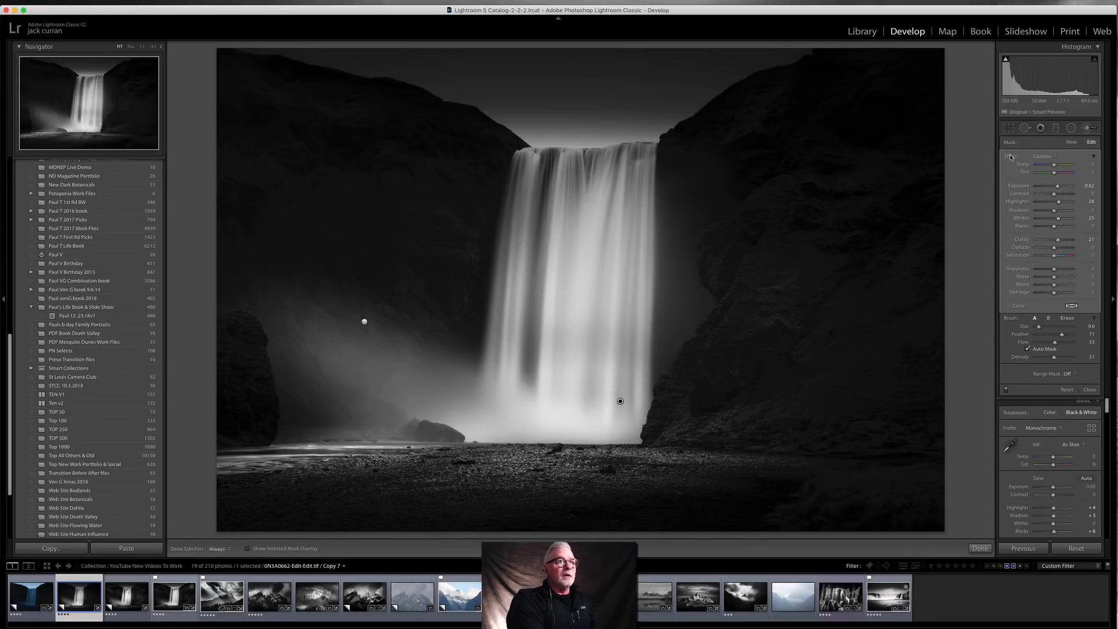
{"action": "left_click", "coordinate": [1069, 144]}
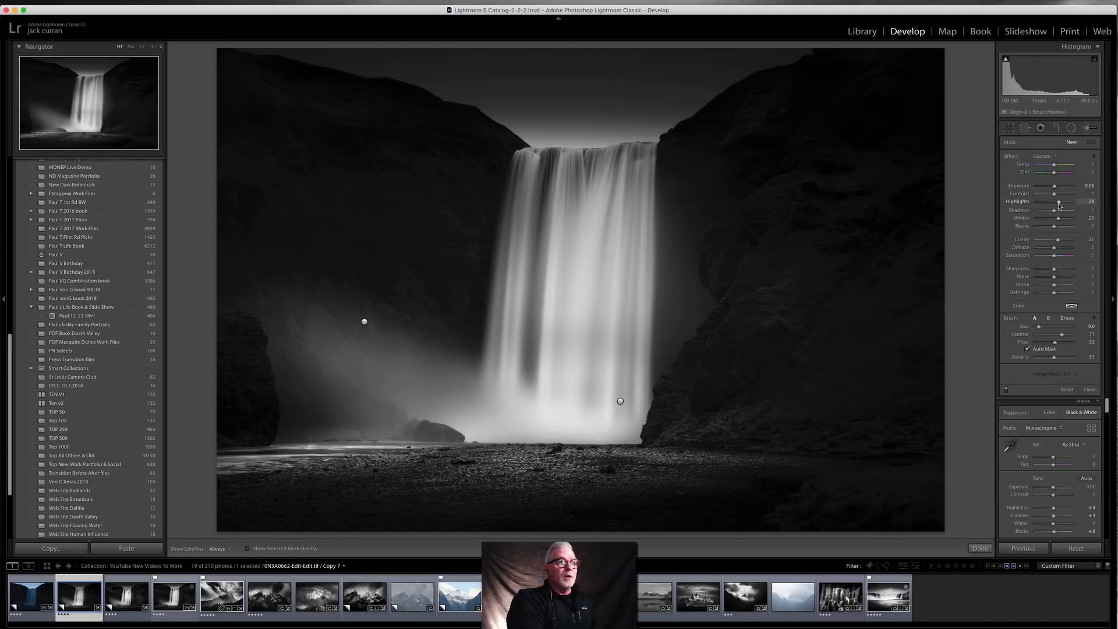
{"action": "left_click_drag", "start_coordinate": [1058, 218], "coordinate": [1061, 219]}
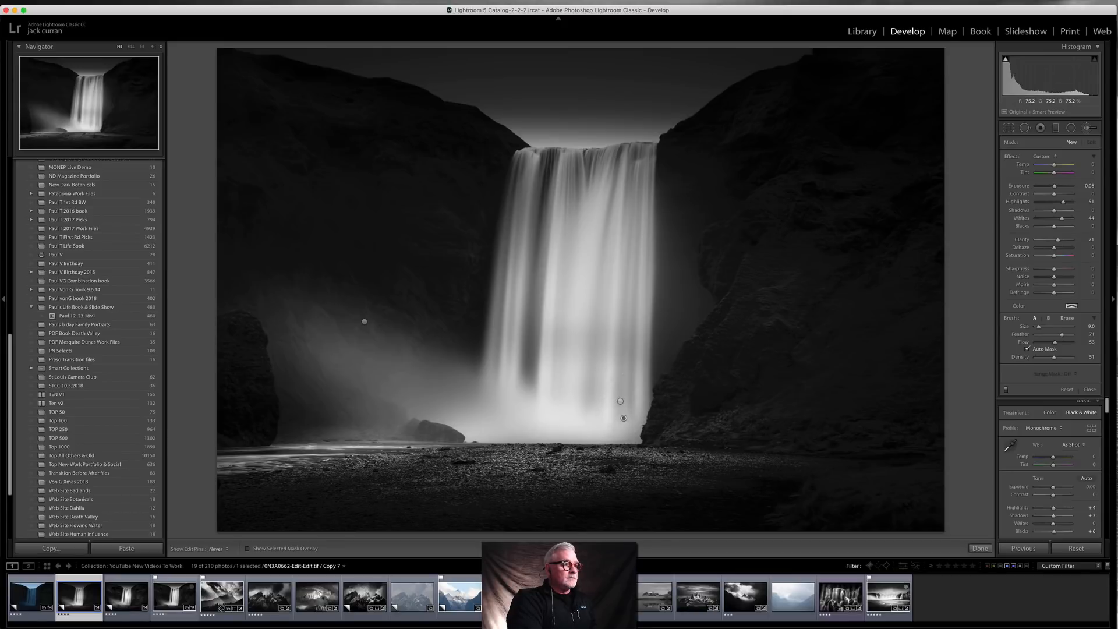
{"action": "key", "text": "h"}
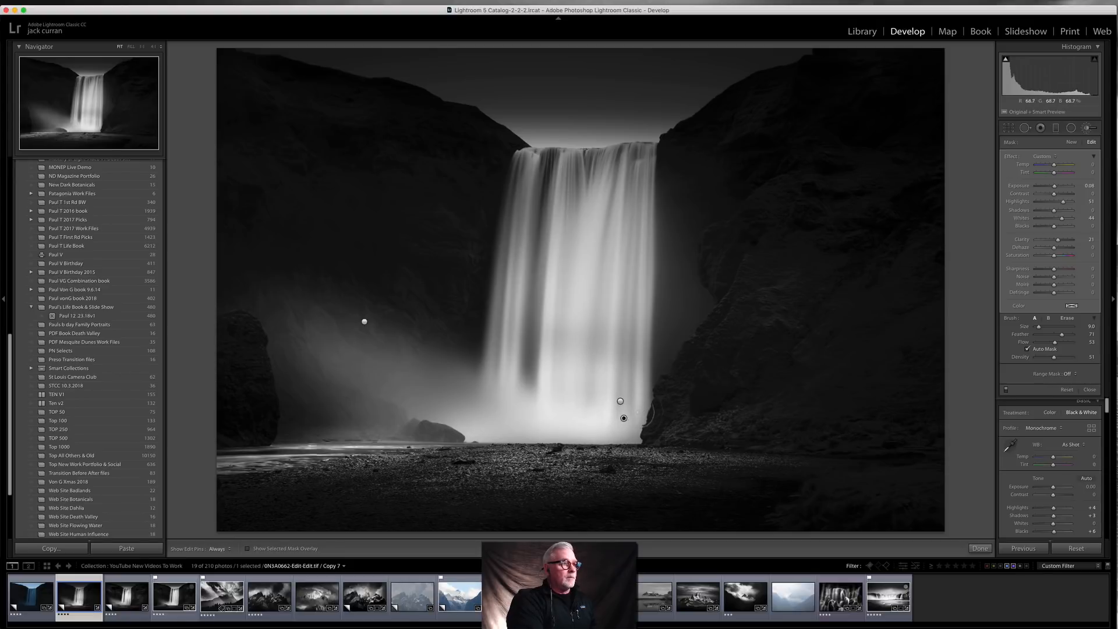
{"action": "left_click_drag", "start_coordinate": [624, 418], "coordinate": [624, 381]}
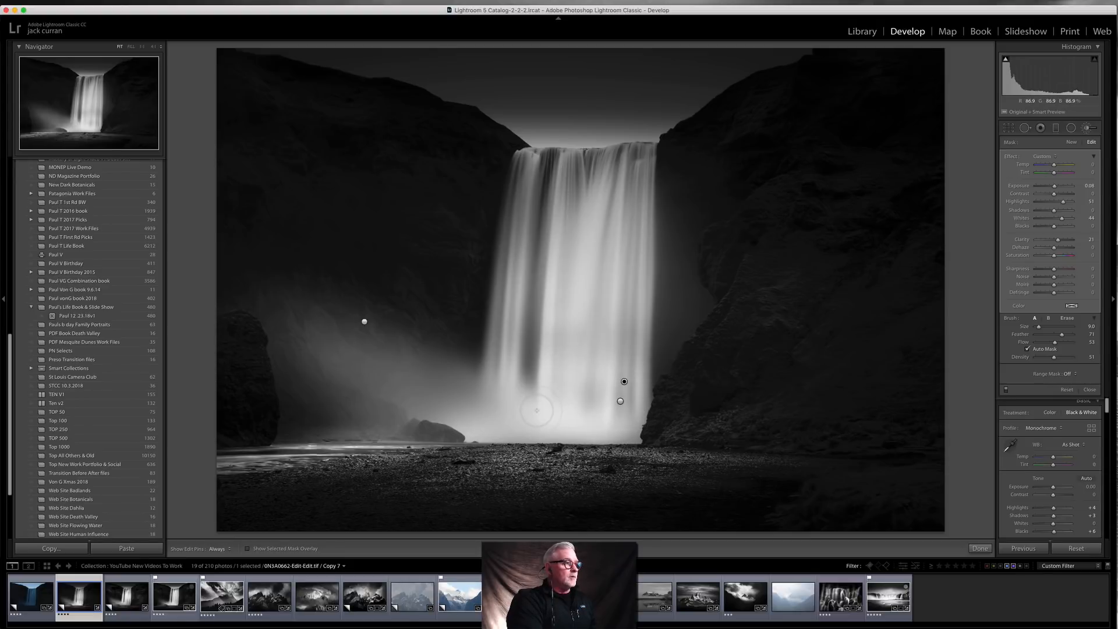
Draw a radial filter over the upper right cliff, tilt it along the slope and move it up and right
{"action": "left_click", "coordinate": [1072, 142]}
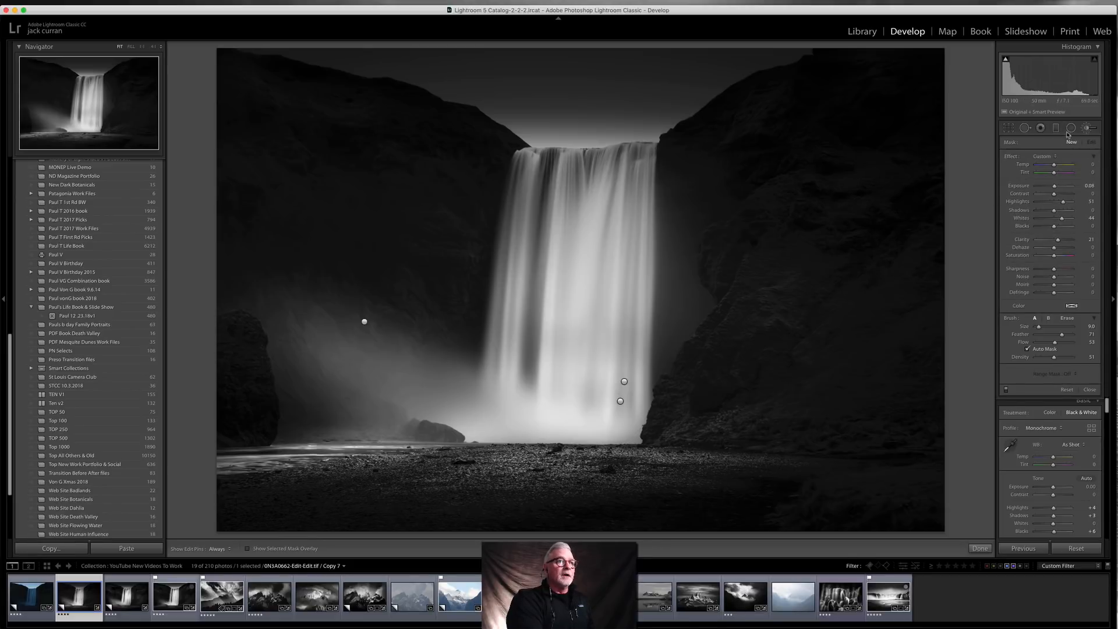
{"action": "key", "text": "shift+m"}
{"action": "left_click_drag", "start_coordinate": [756, 154], "coordinate": [950, 219]}
{"action": "left_click_drag", "start_coordinate": [880, 84], "coordinate": [832, 68]}
{"action": "left_click_drag", "start_coordinate": [756, 157], "coordinate": [814, 134]}
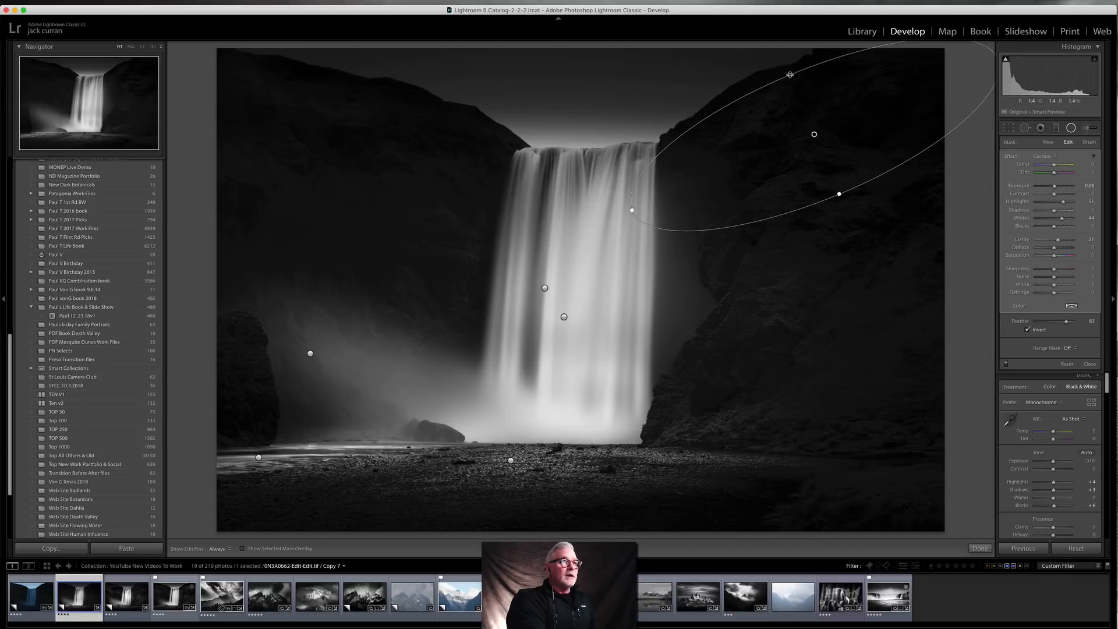
Fit the upper right cliff's radial filter beside the waterfall's edge and set its Exposure to 3.18 and Clarity to 47
{"action": "left_click_drag", "start_coordinate": [790, 76], "coordinate": [788, 72]}
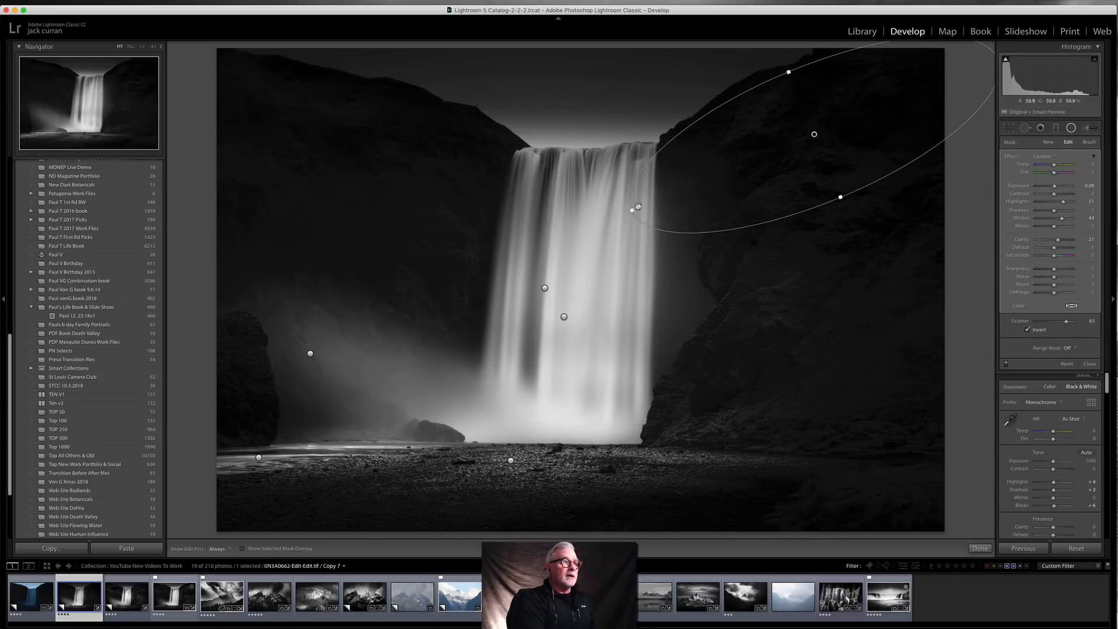
{"action": "left_click_drag", "start_coordinate": [632, 210], "coordinate": [655, 201]}
{"action": "left_click_drag", "start_coordinate": [815, 134], "coordinate": [814, 131]}
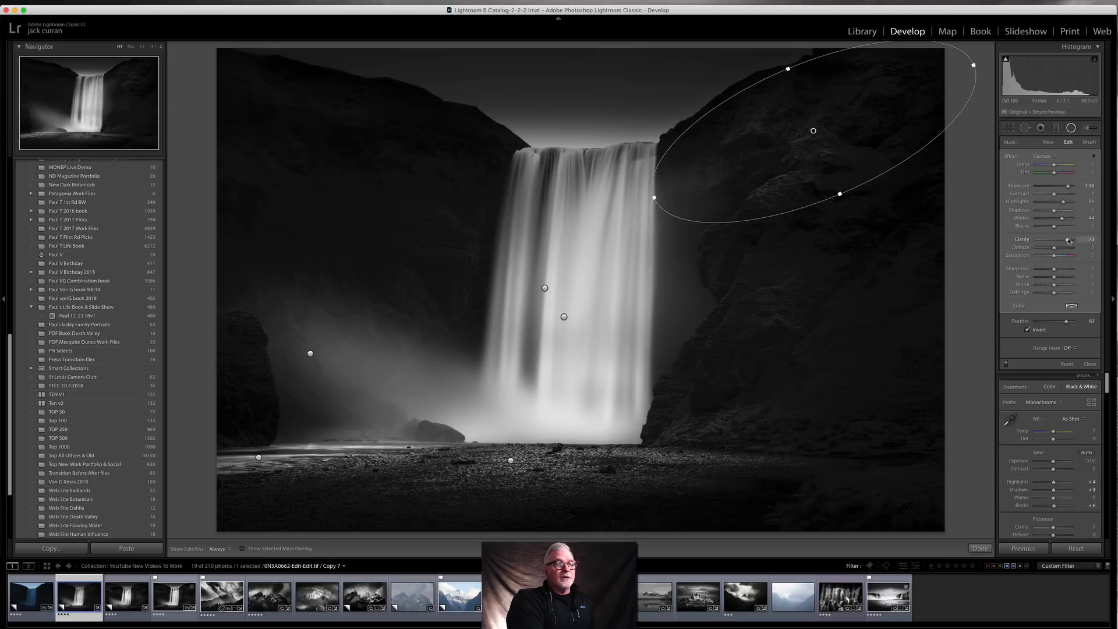
{"action": "left_click", "coordinate": [1053, 245]}
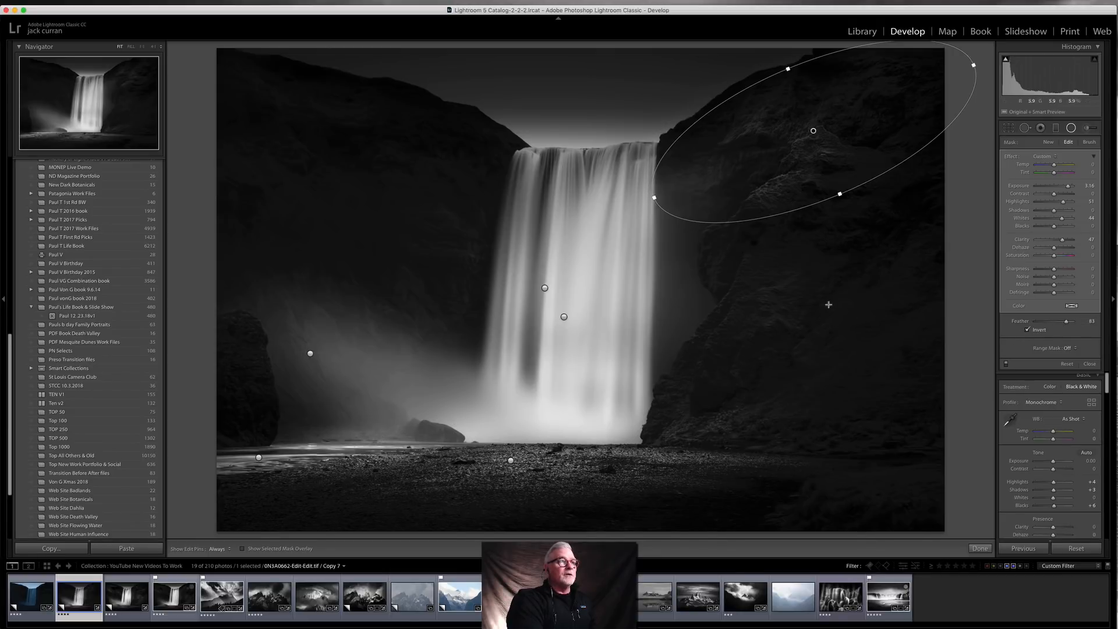
Draw another radial filter over the lower right cliff and delete the stray small filter beside it
{"action": "left_click", "coordinate": [1048, 143]}
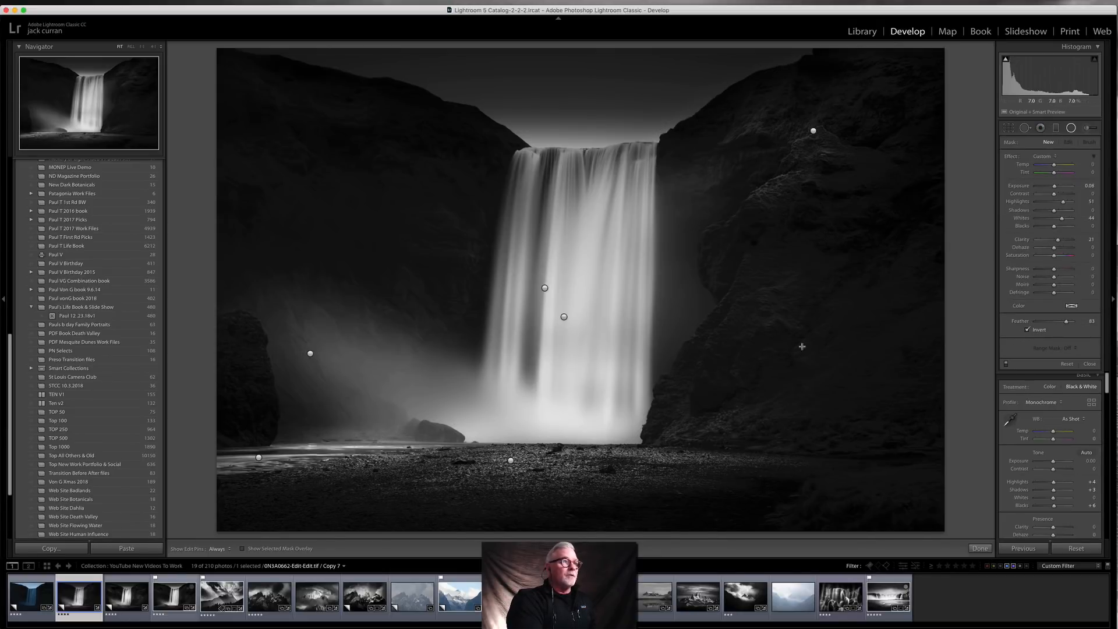
{"action": "left_click_drag", "start_coordinate": [786, 283], "coordinate": [900, 449]}
{"action": "left_click_drag", "start_coordinate": [898, 236], "coordinate": [916, 232]}
{"action": "key", "text": "Delete"}
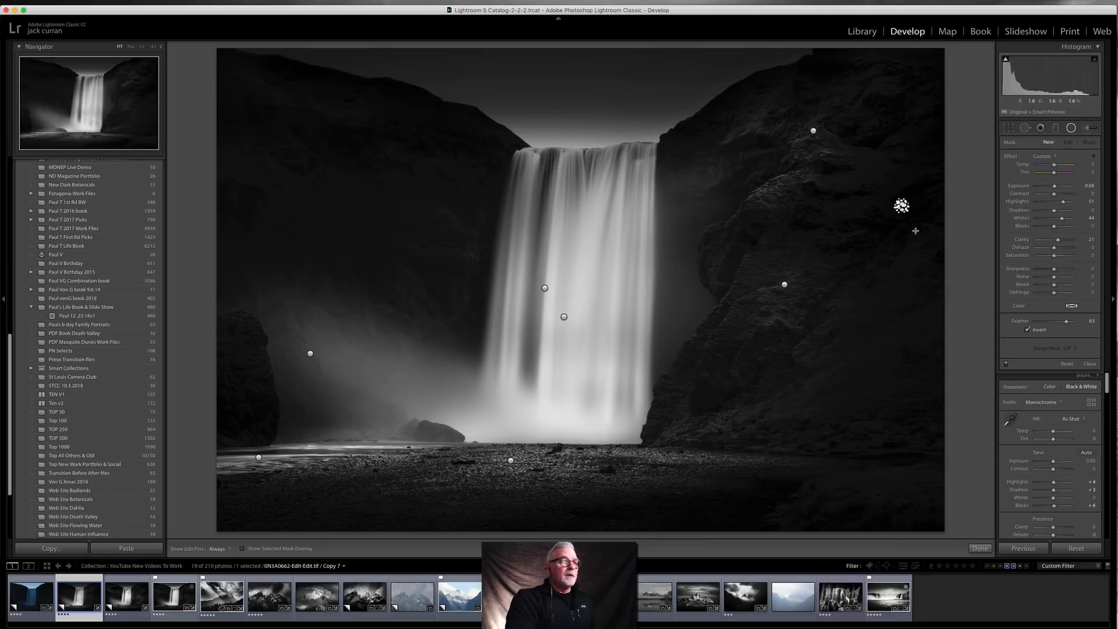
Tilt the lower right cliff's radial filter, move it right and adjust its width to cover the rock face
{"action": "left_click", "coordinate": [785, 284]}
{"action": "left_click_drag", "start_coordinate": [886, 184], "coordinate": [916, 239]}
{"action": "left_click_drag", "start_coordinate": [782, 284], "coordinate": [827, 297]}
{"action": "left_click_drag", "start_coordinate": [714, 249], "coordinate": [711, 244]}
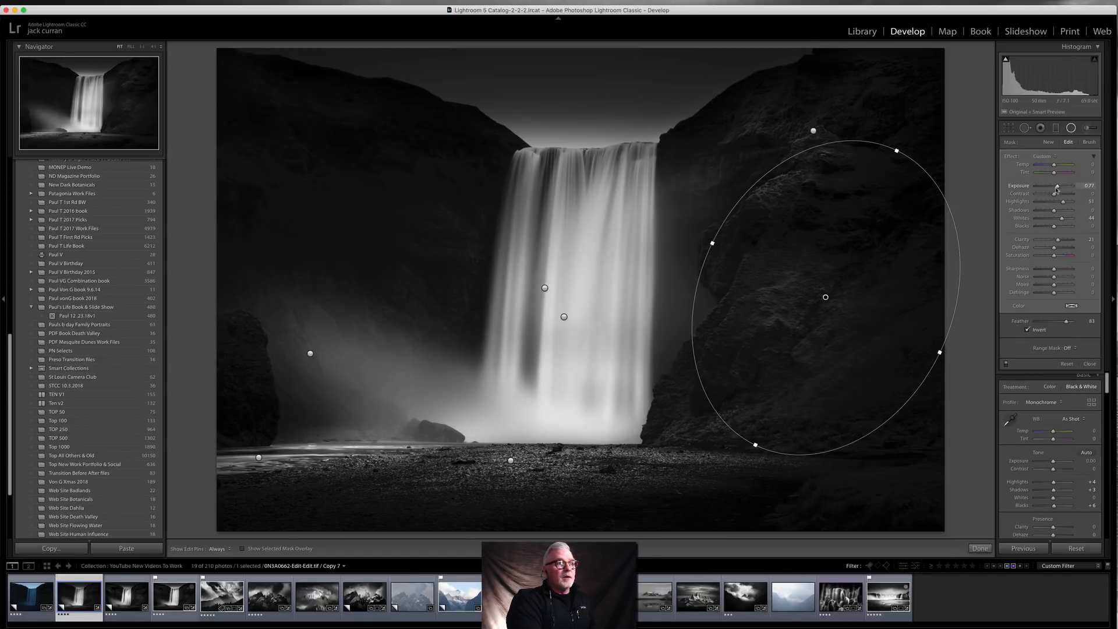
Set the lower right cliff's radial filter to Exposure 0.30 and Clarity 69
{"action": "left_click_drag", "start_coordinate": [1056, 188], "coordinate": [1056, 188]}
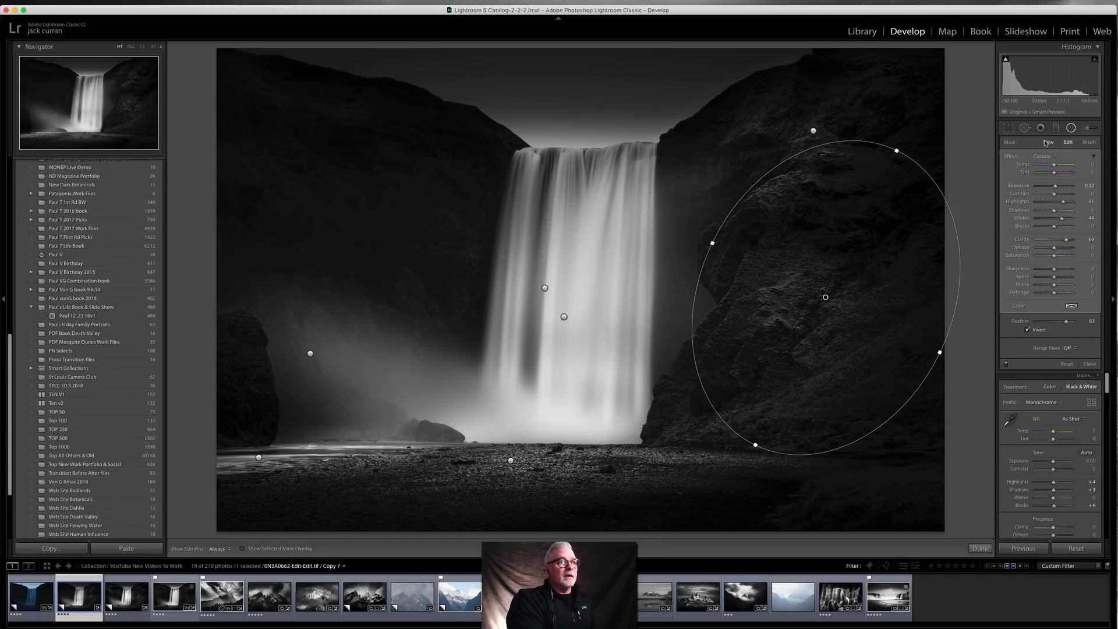
Brush the mist between the waterfall and right cliff with a size 13 adjustment brush, Highlights 27 and Whites 31, setting Exposure to 1.41
{"action": "left_click", "coordinate": [1086, 129]}
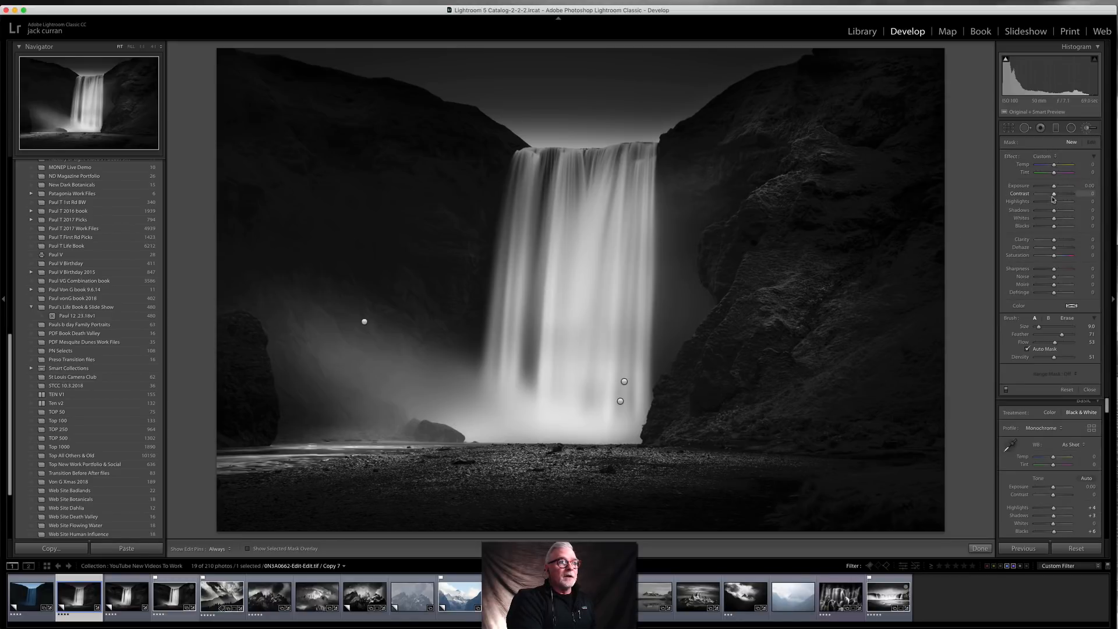
{"action": "left_click_drag", "start_coordinate": [1057, 187], "coordinate": [1060, 219]}
{"action": "scroll", "coordinate": [694, 314], "scroll_direction": "up", "scroll_amount": 4}
{"action": "key", "text": "h"}
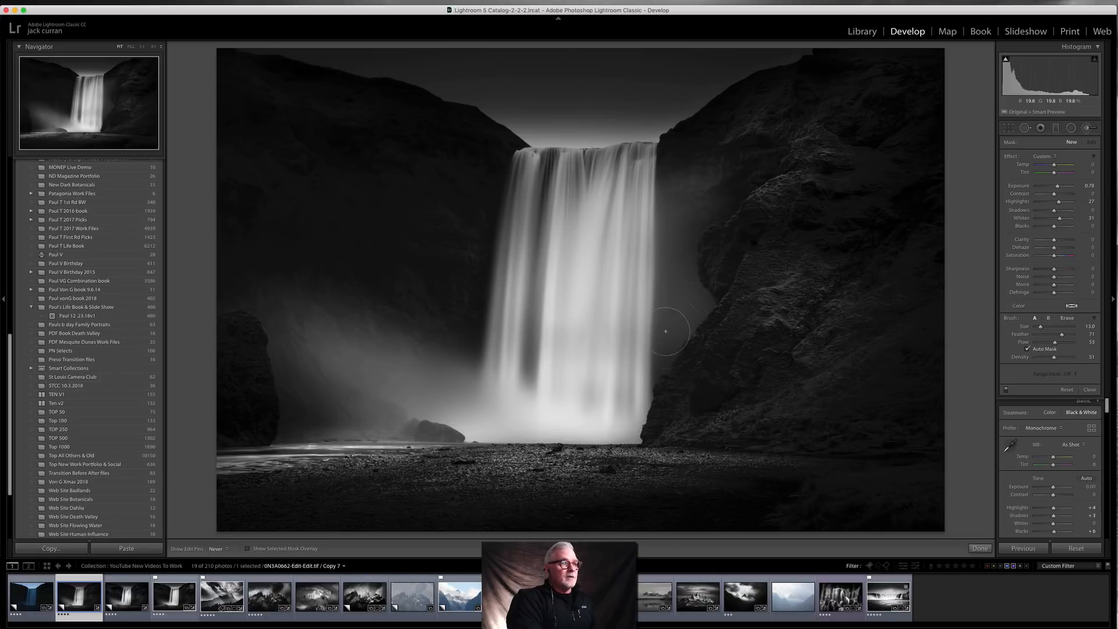
{"action": "key", "text": "h"}
{"action": "left_click_drag", "start_coordinate": [1059, 187], "coordinate": [1059, 188]}
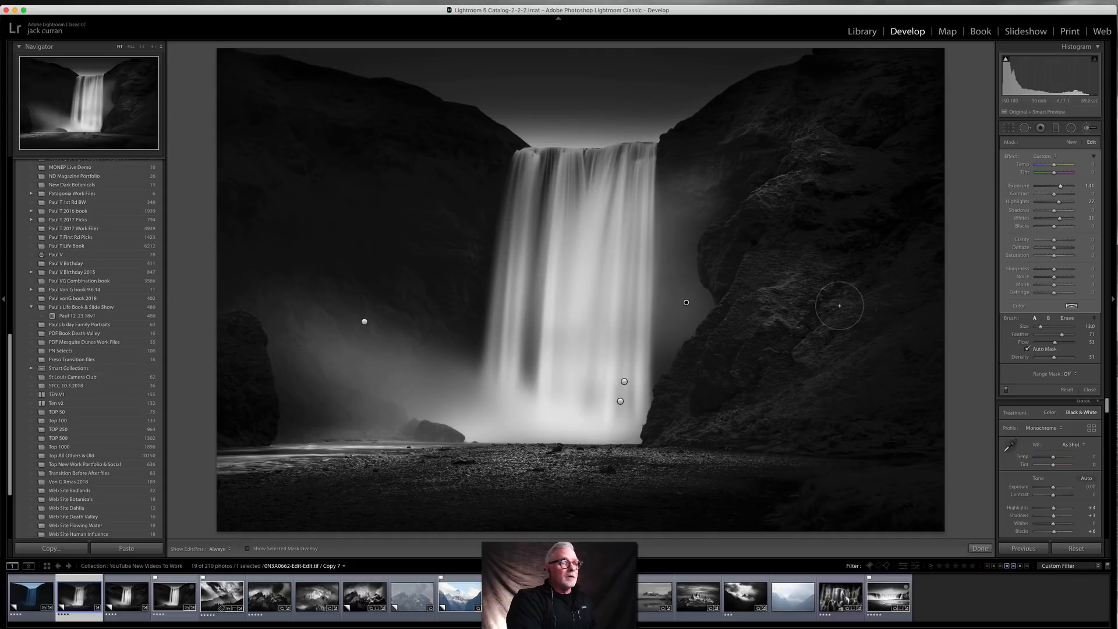
Brush more light over the mist beside the waterfall's lower right edge and finish that brush adjustment
{"action": "left_click_drag", "start_coordinate": [645, 419], "coordinate": [668, 350]}
{"action": "left_click_drag", "start_coordinate": [656, 388], "coordinate": [673, 328]}
{"action": "mouse_move", "coordinate": [656, 390]}
{"action": "left_mouse_down"}
{"action": "mouse_move", "coordinate": [660, 415]}
{"action": "mouse_move", "coordinate": [706, 435]}
{"action": "left_mouse_up"}
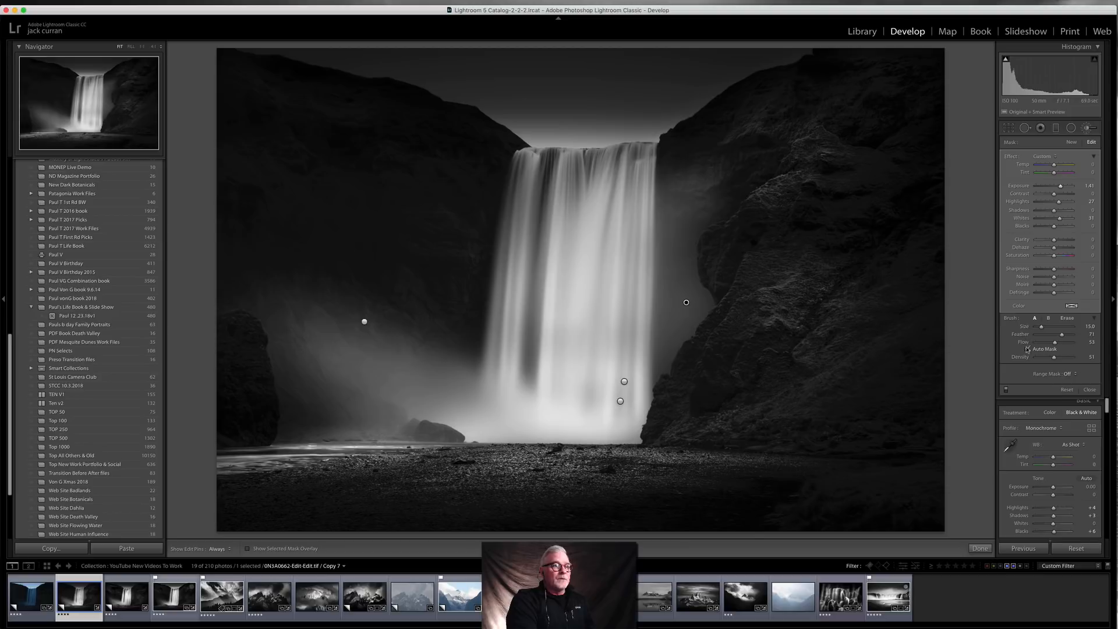
{"action": "left_click", "coordinate": [1070, 143]}
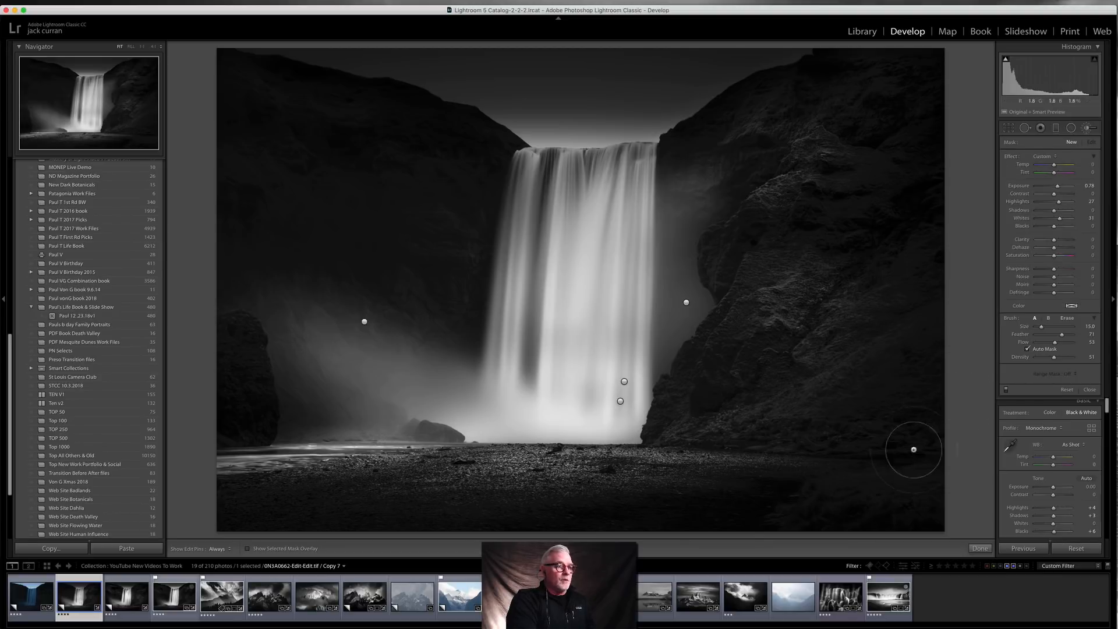
Draw flat radial filters over the lower right foreground, with Exposure 1.25, and over the lower left foreground
{"action": "left_click", "coordinate": [1071, 127]}
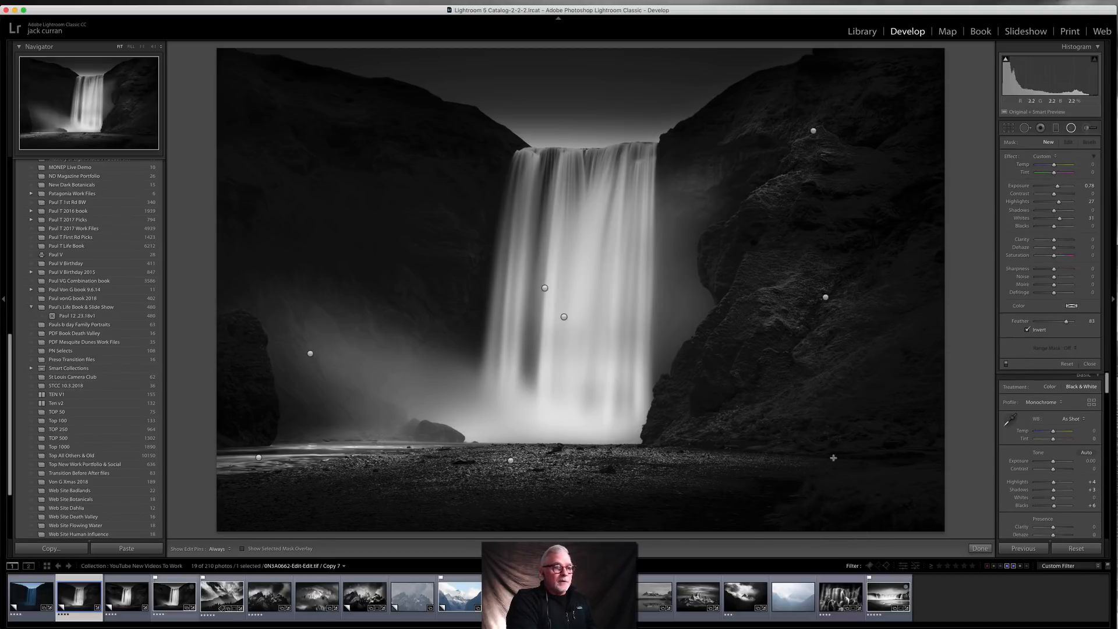
{"action": "left_click_drag", "start_coordinate": [821, 474], "coordinate": [976, 503]}
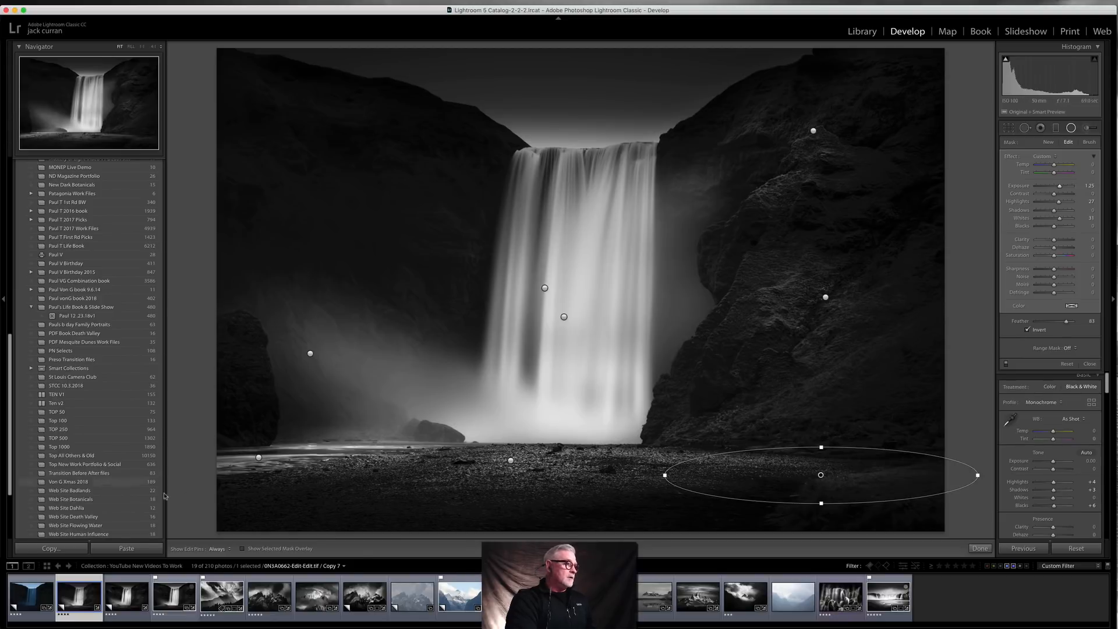
{"action": "left_click_drag", "start_coordinate": [213, 496], "coordinate": [363, 521]}
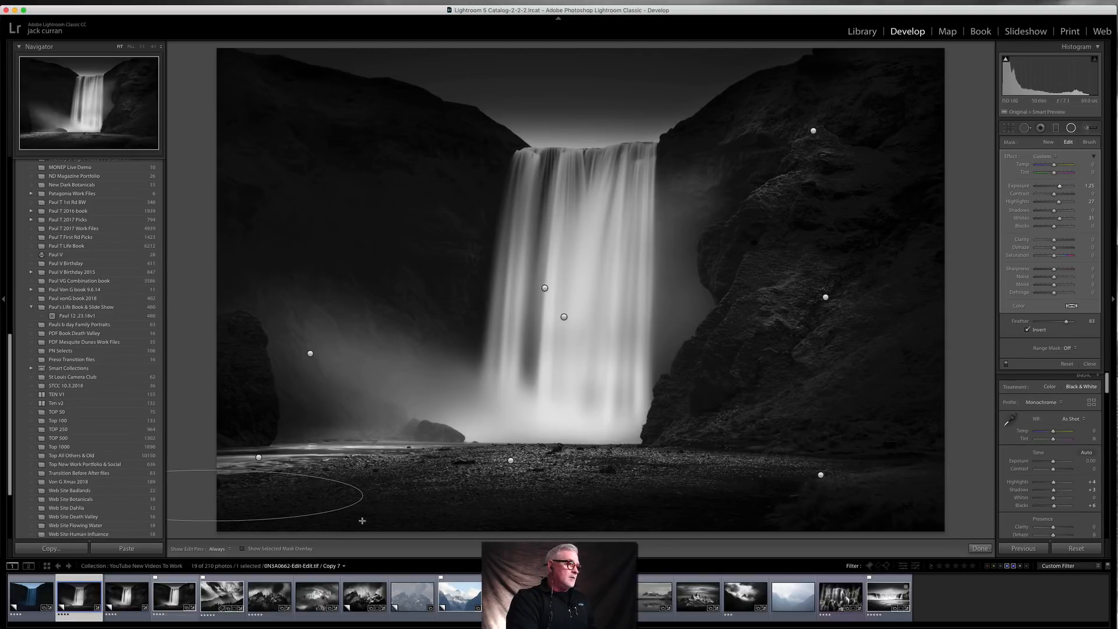
Draw a tilted radial filter over the upper left cliff with Exposure 1.77, Blacks -10 and Clarity 86
{"action": "left_click", "coordinate": [1049, 143]}
{"action": "mouse_move", "coordinate": [319, 199]}
{"action": "left_mouse_down"}
{"action": "mouse_move", "coordinate": [486, 163]}
{"action": "mouse_move", "coordinate": [491, 145]}
{"action": "mouse_move", "coordinate": [476, 180]}
{"action": "left_mouse_up"}
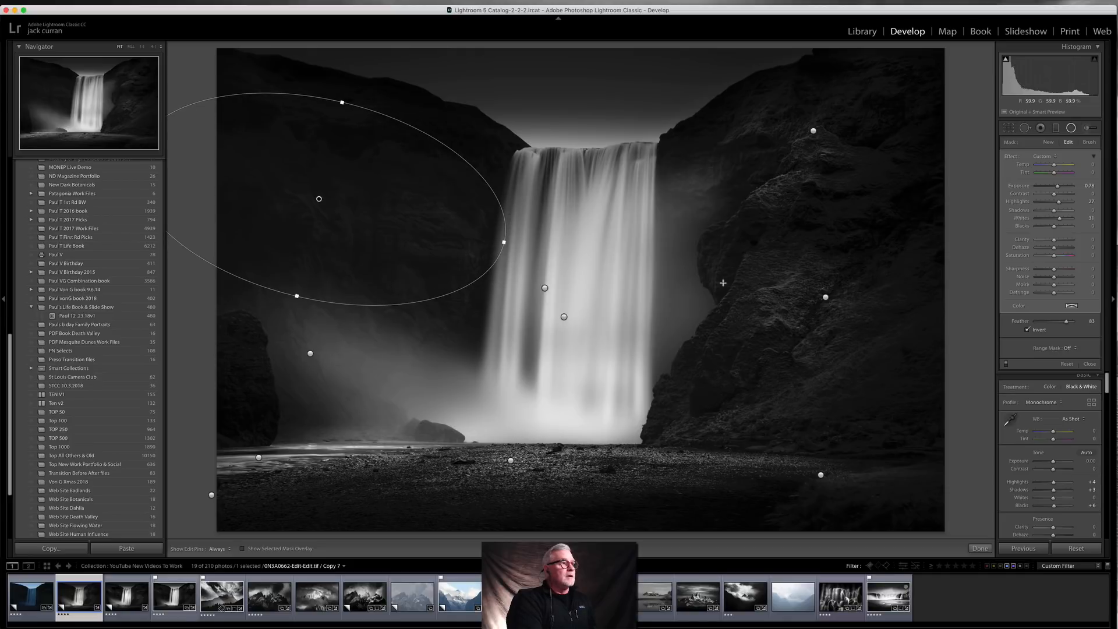
{"action": "left_click_drag", "start_coordinate": [1057, 186], "coordinate": [1063, 186]}
{"action": "left_click_drag", "start_coordinate": [1054, 241], "coordinate": [1071, 242]}
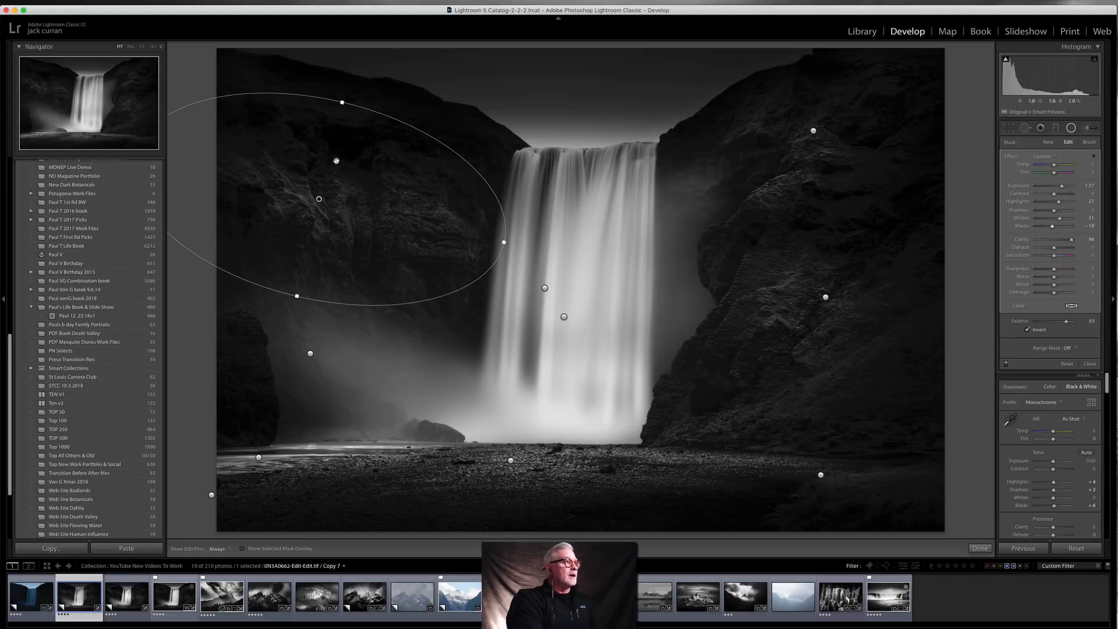
Make the upper left cliff's radial filter taller and reposition it lower over the rock face
{"action": "left_click_drag", "start_coordinate": [319, 198], "coordinate": [337, 176]}
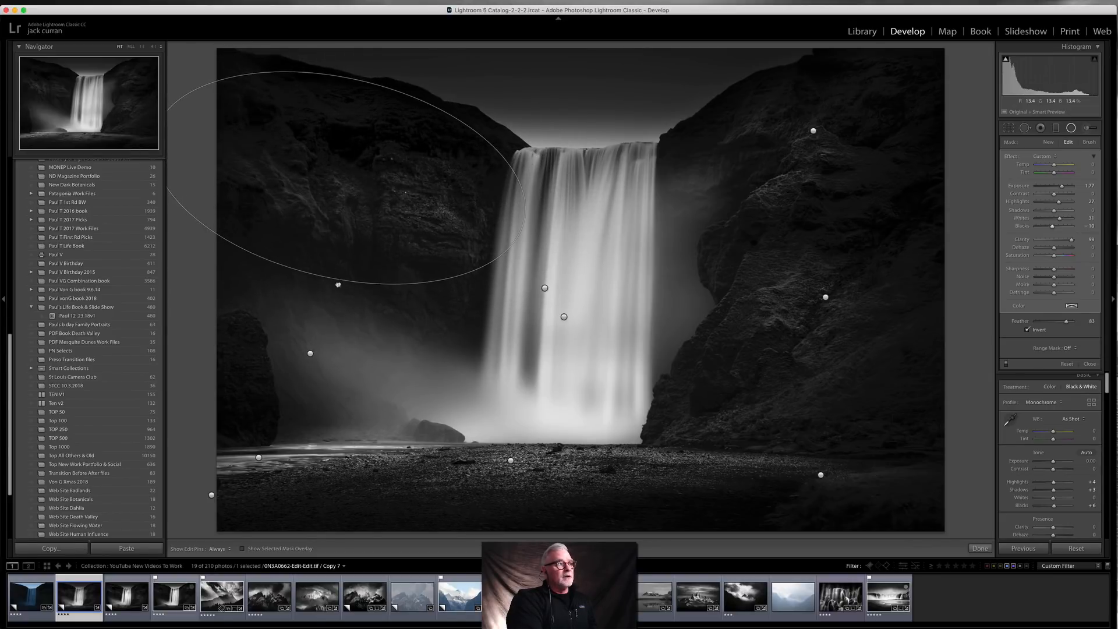
{"action": "left_click_drag", "start_coordinate": [315, 277], "coordinate": [313, 288]}
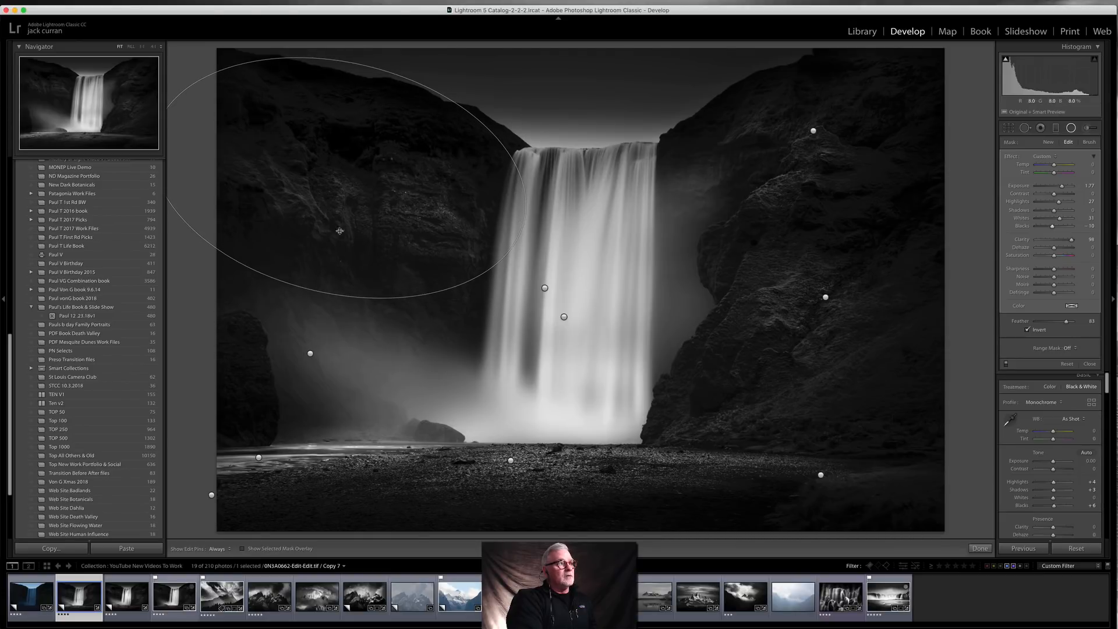
{"action": "left_click_drag", "start_coordinate": [338, 177], "coordinate": [323, 217]}
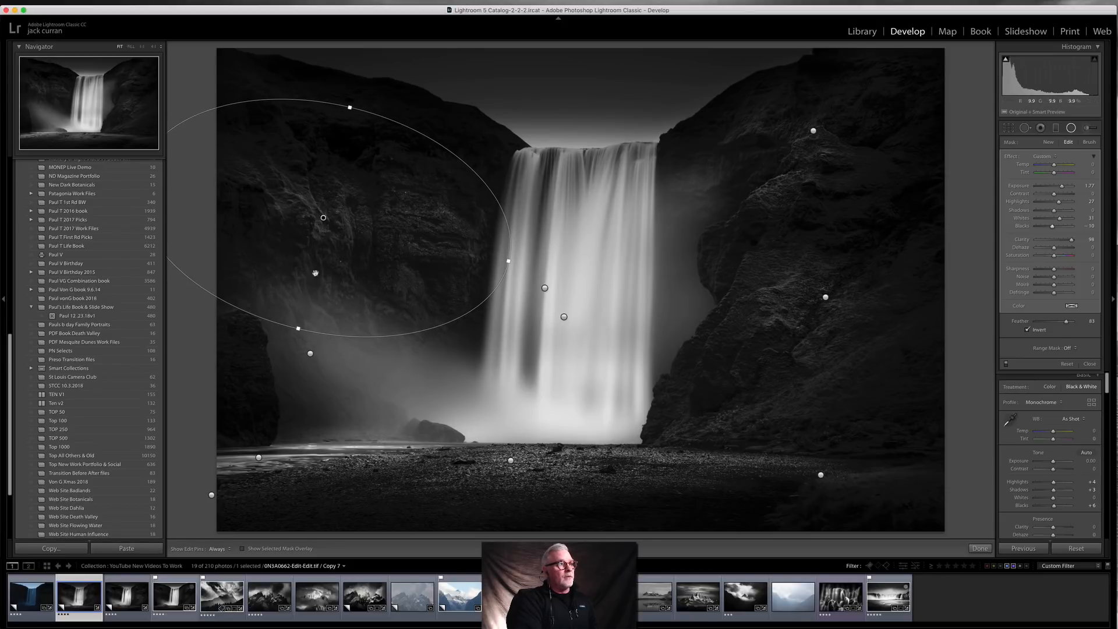
Draw a narrow tilted radial filter along the top of the left cliff and move it slightly up
{"action": "left_click", "coordinate": [1048, 143]}
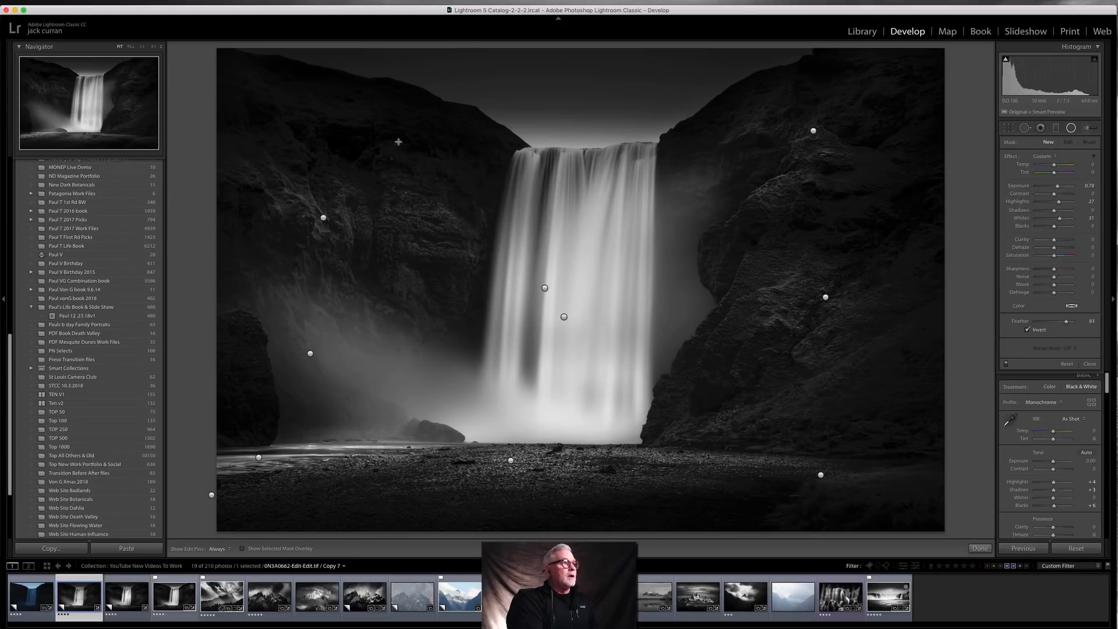
{"action": "left_click_drag", "start_coordinate": [310, 111], "coordinate": [424, 133]}
{"action": "mouse_move", "coordinate": [308, 111]}
{"action": "left_mouse_down"}
{"action": "mouse_move", "coordinate": [316, 77]}
{"action": "mouse_move", "coordinate": [312, 100]}
{"action": "left_mouse_up"}
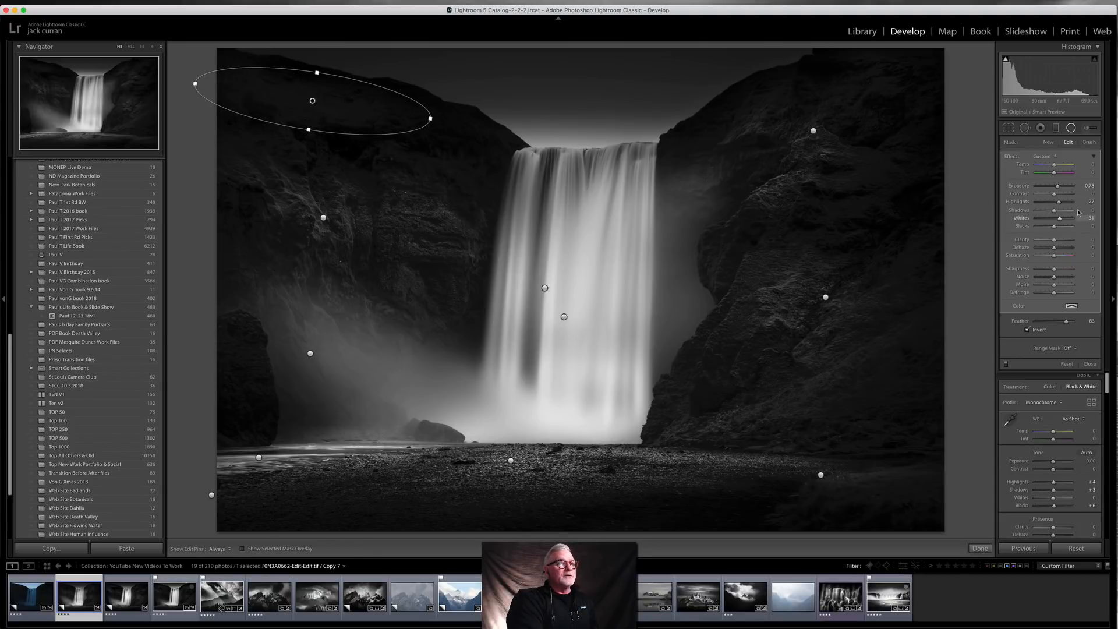
Reset the left clifftop filter's effects, widen it, and set its Exposure to 2.64 and Clarity to 54
{"action": "double_click", "coordinate": [1008, 156]}
{"action": "left_click_drag", "start_coordinate": [1053, 187], "coordinate": [1068, 188]}
{"action": "left_click_drag", "start_coordinate": [437, 120], "coordinate": [458, 123]}
{"action": "left_click_drag", "start_coordinate": [1054, 241], "coordinate": [1063, 240]}
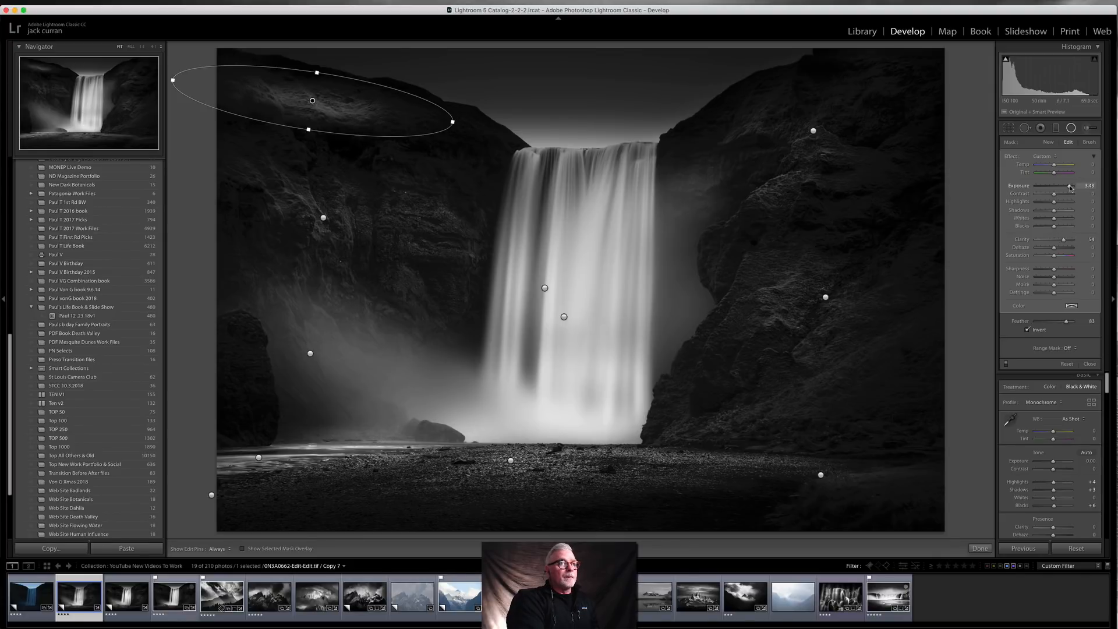
{"action": "left_click_drag", "start_coordinate": [1069, 188], "coordinate": [1066, 189]}
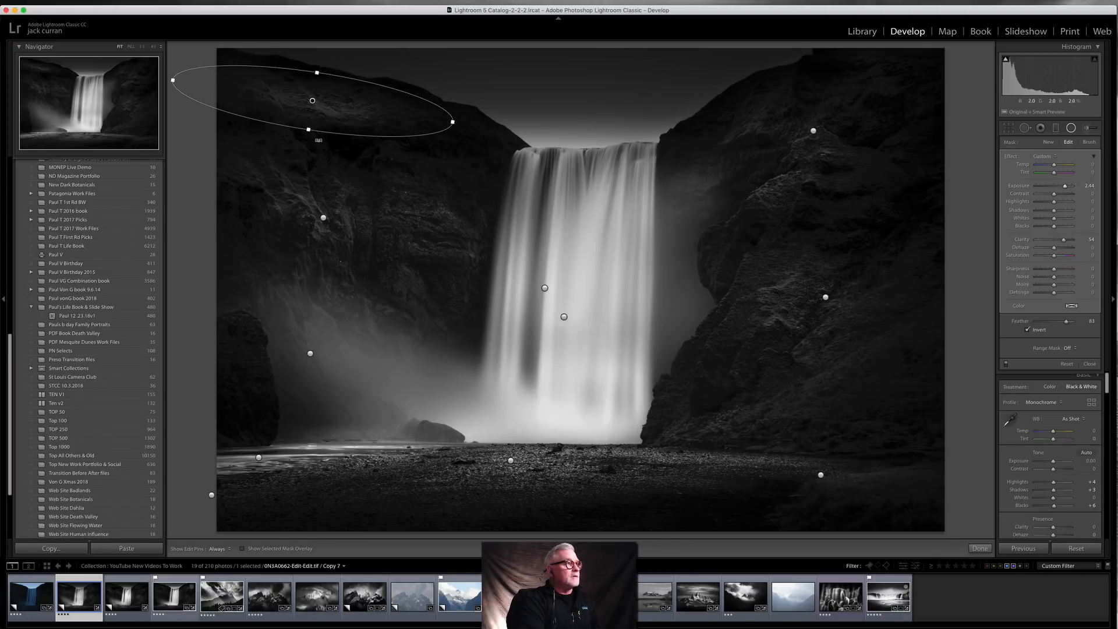
Shift the left clifftop filter toward the waterfall, widen it slightly, and set Exposure 2.14, Highlights 42, Whites 62 and Blacks -11
{"action": "left_click_drag", "start_coordinate": [309, 132], "coordinate": [351, 114]}
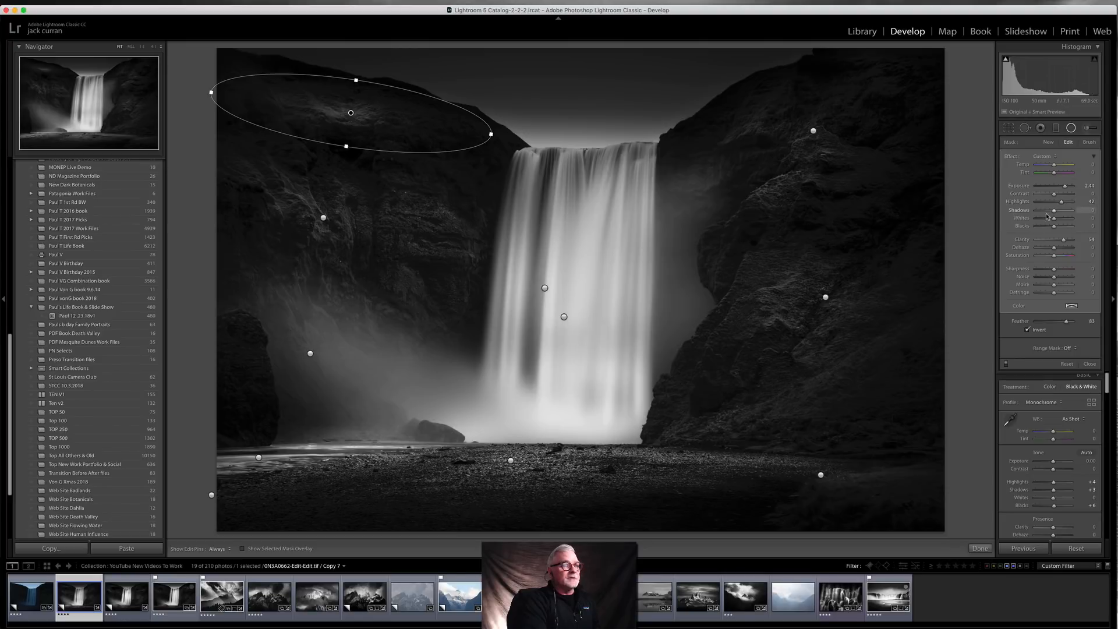
{"action": "mouse_move", "coordinate": [1052, 219]}
{"action": "left_mouse_down"}
{"action": "mouse_move", "coordinate": [1064, 220]}
{"action": "mouse_move", "coordinate": [1053, 230]}
{"action": "left_mouse_up"}
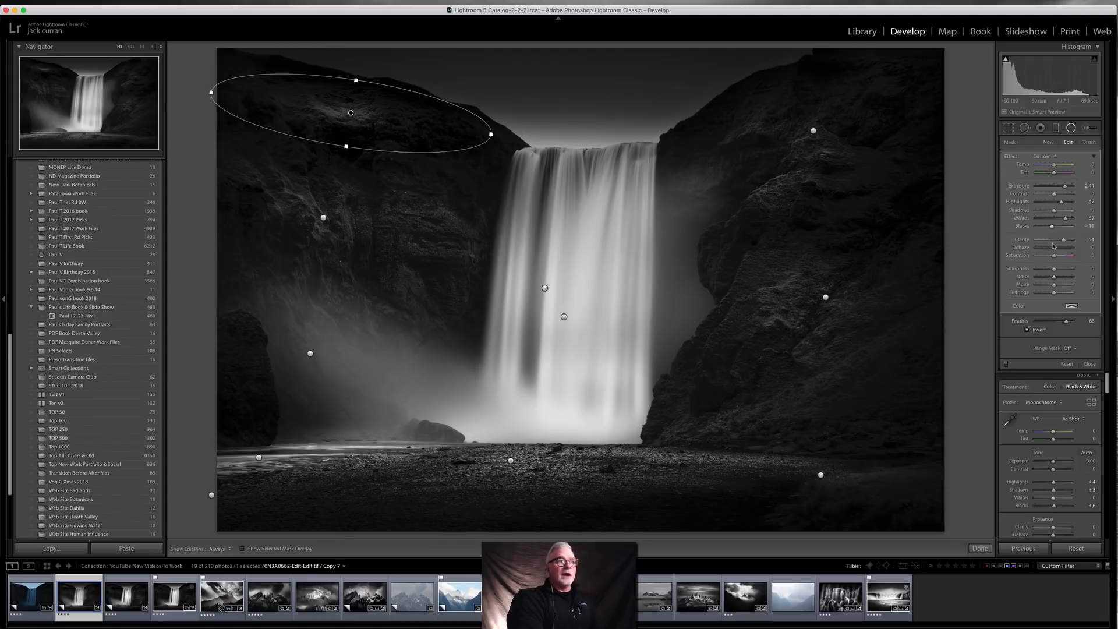
{"action": "left_click_drag", "start_coordinate": [491, 134], "coordinate": [495, 134]}
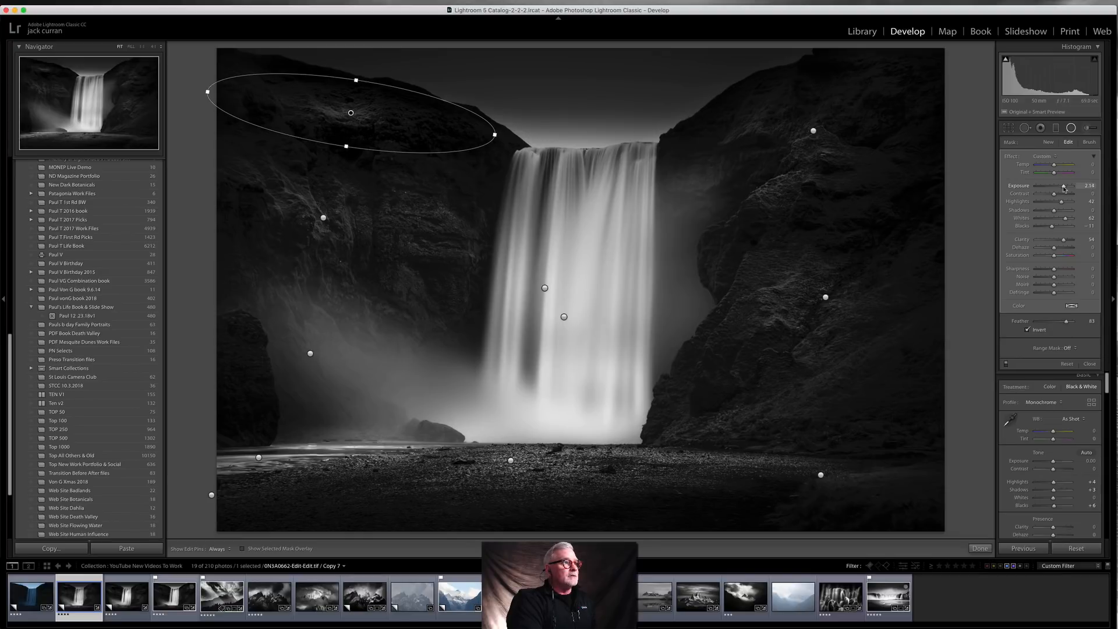
Draw a small tilted radial filter on the right cliff's upper slope with Exposure 0.64, Whites 52 and Clarity 15
{"action": "left_click", "coordinate": [1048, 143]}
{"action": "left_click_drag", "start_coordinate": [755, 120], "coordinate": [776, 161]}
{"action": "left_click_drag", "start_coordinate": [786, 112], "coordinate": [786, 125]}
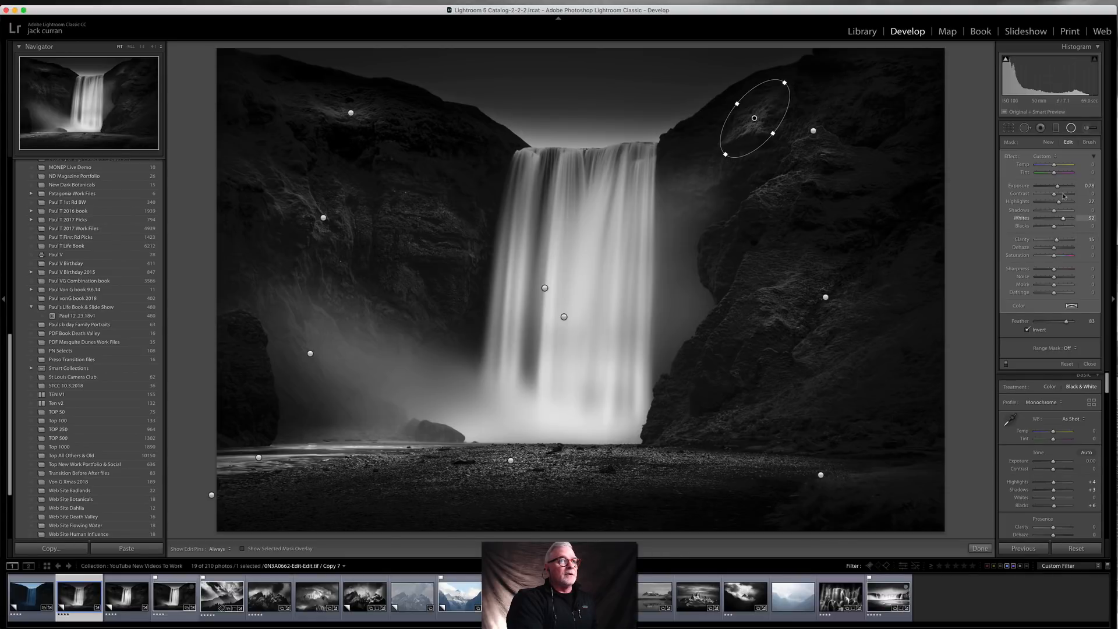
{"action": "left_click_drag", "start_coordinate": [1058, 187], "coordinate": [1059, 187]}
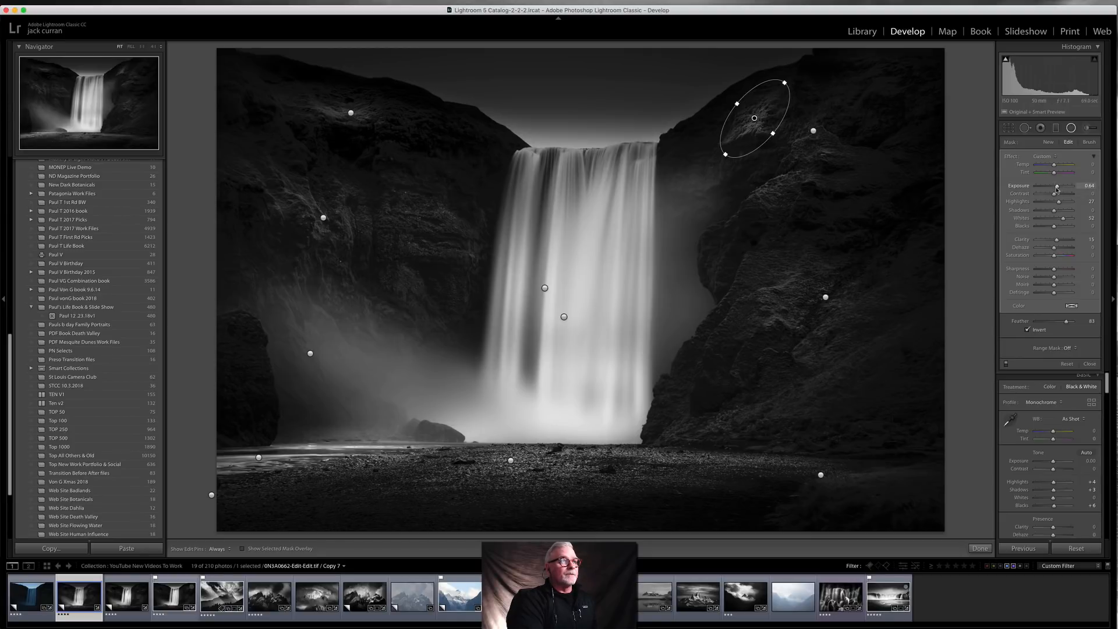
{"action": "left_click", "coordinate": [1089, 363]}
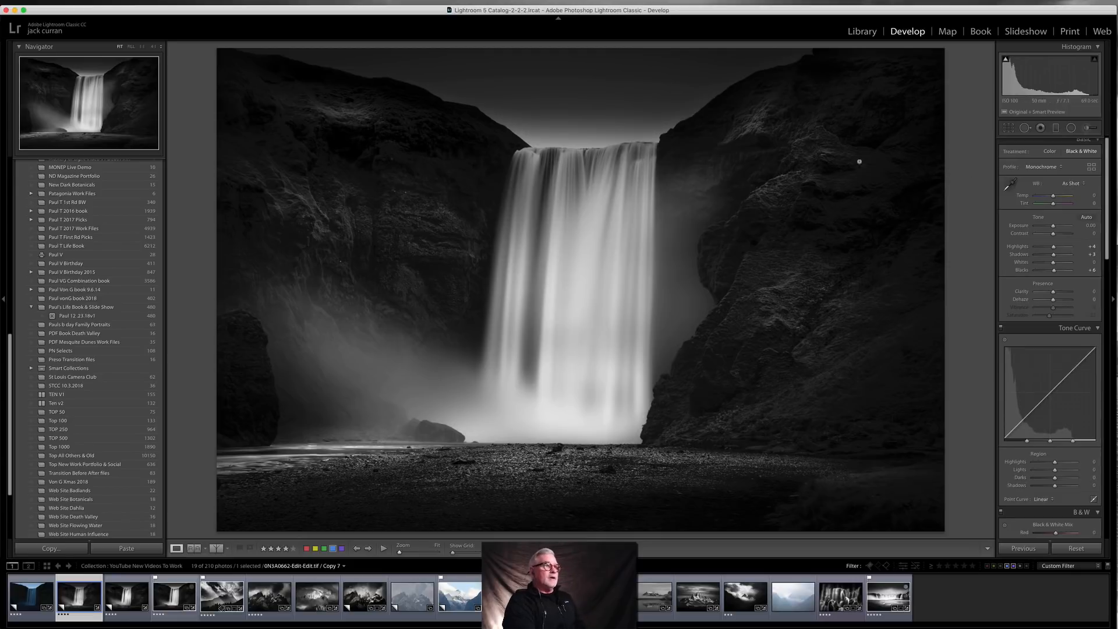
Lower the Exposure of the small right slope filter to 0.00 and of the left clifftop filter to 1.60
{"action": "left_click", "coordinate": [1071, 128]}
{"action": "left_click", "coordinate": [755, 119]}
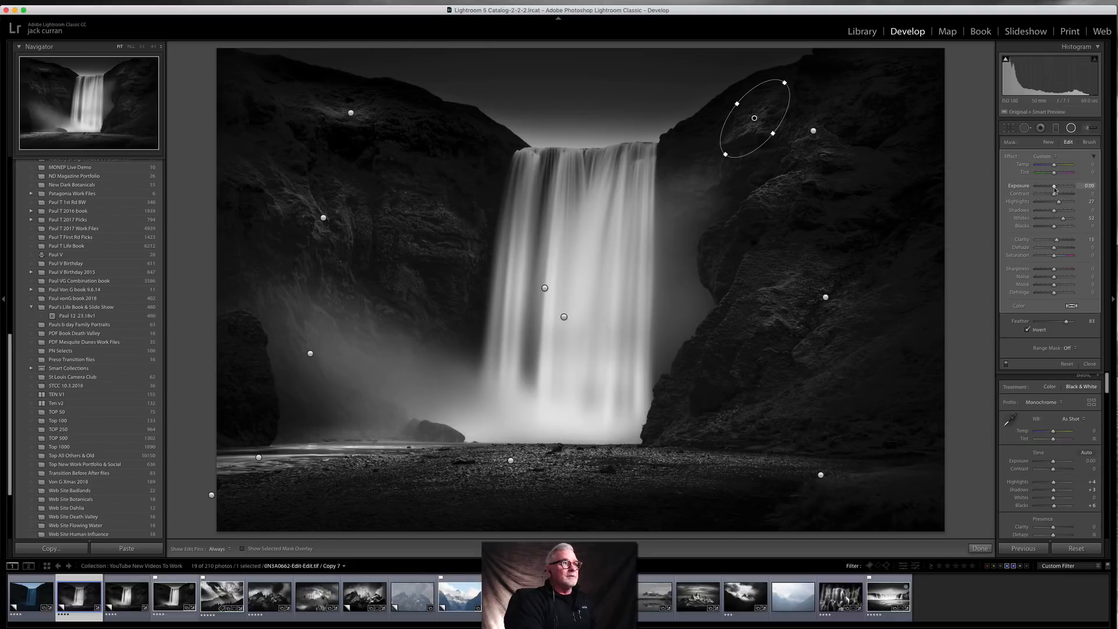
{"action": "left_click", "coordinate": [351, 113]}
{"action": "left_click_drag", "start_coordinate": [1063, 185], "coordinate": [1060, 188]}
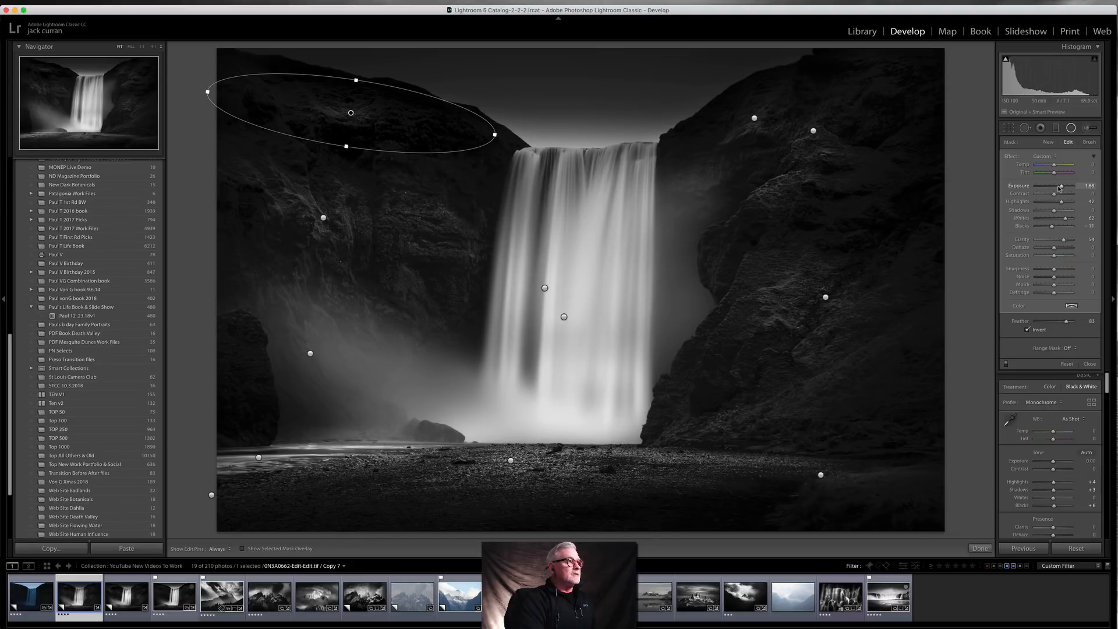
Brush light onto the left cliff's ridge near the waterfall with a new adjustment brush at Exposure 0.50, Highlights 22 and Whites 17
{"action": "left_click", "coordinate": [1051, 144]}
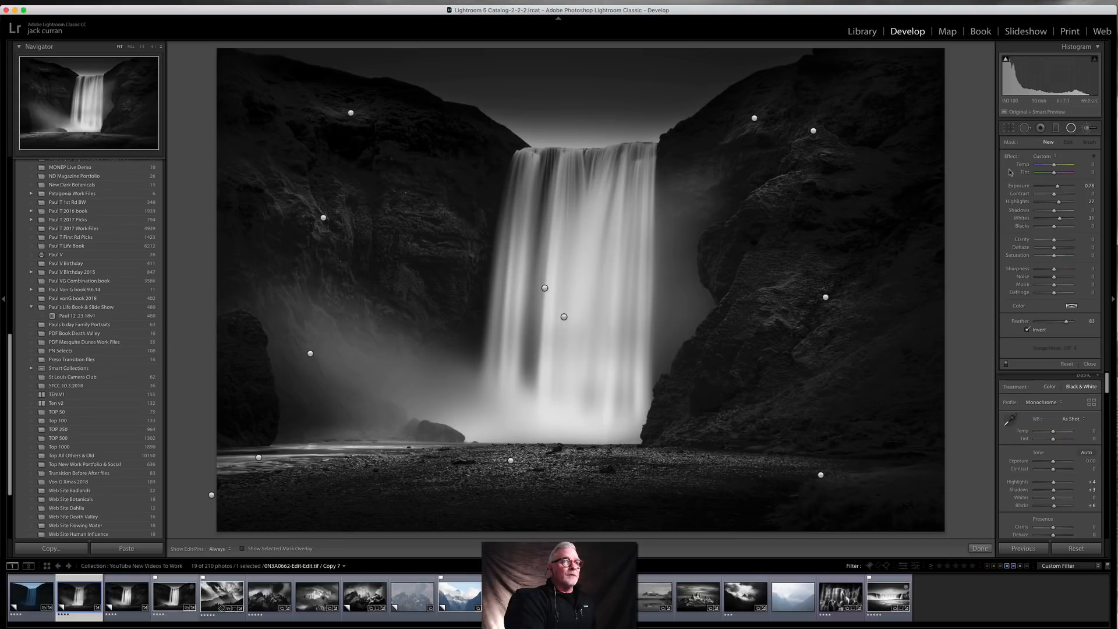
{"action": "key", "text": "k"}
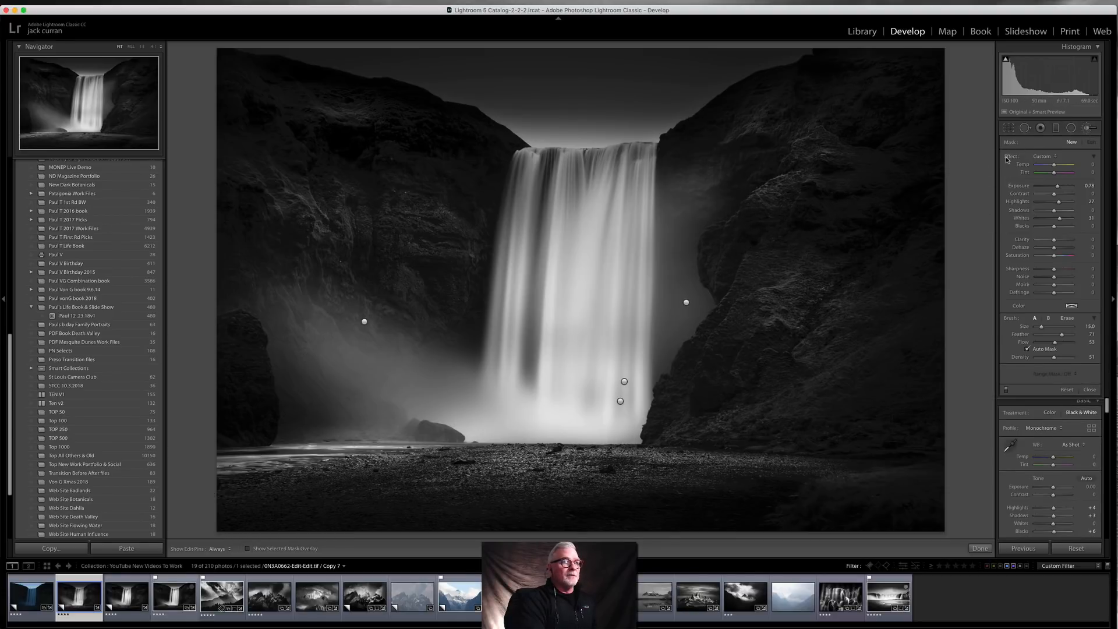
{"action": "left_click_drag", "start_coordinate": [1056, 186], "coordinate": [1060, 202]}
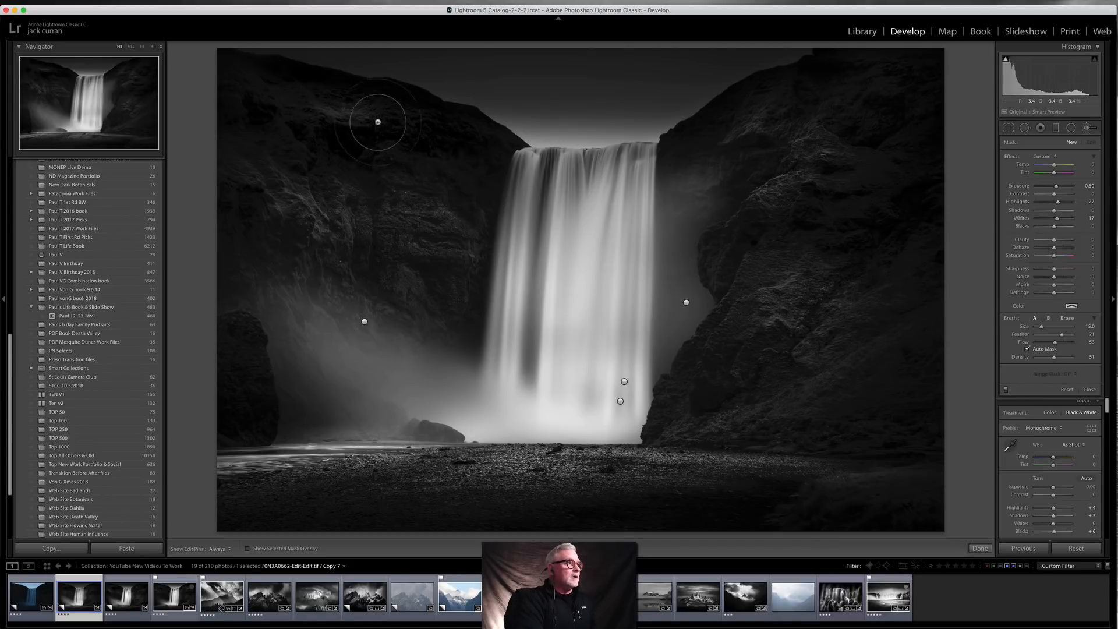
{"action": "left_click", "coordinate": [448, 153]}
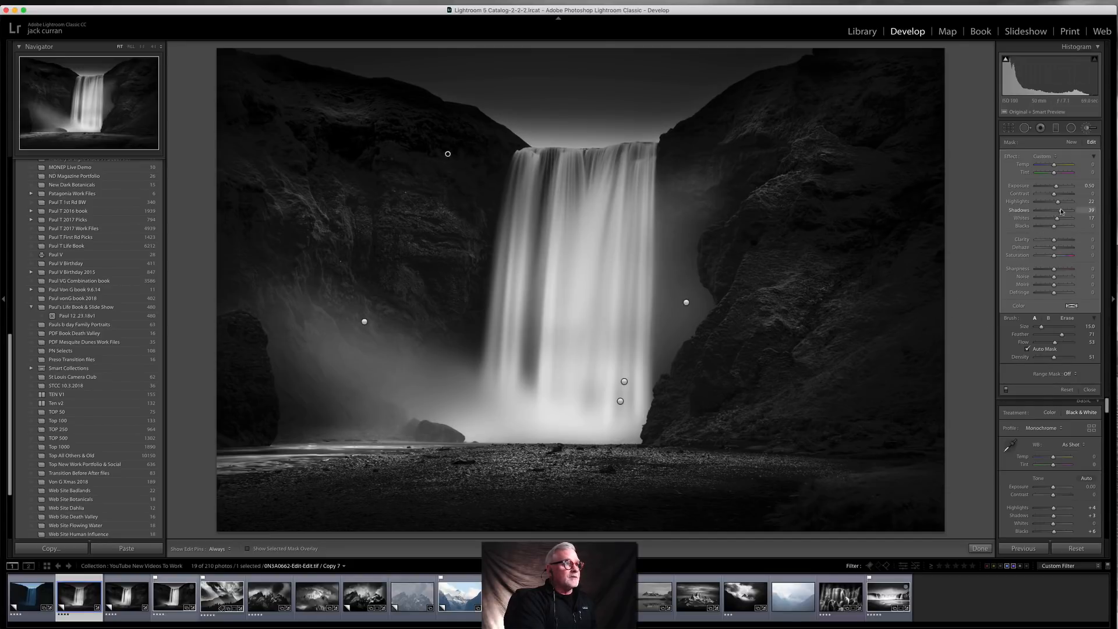
Set the ridge brush's Shadows to 91, brush more of the left ridge, reduce the brush size to 13 and close the brush
{"action": "left_click_drag", "start_coordinate": [1071, 211], "coordinate": [1070, 210]}
{"action": "mouse_move", "coordinate": [438, 146]}
{"action": "left_mouse_down"}
{"action": "mouse_move", "coordinate": [428, 138]}
{"action": "mouse_move", "coordinate": [442, 142]}
{"action": "left_mouse_up"}
{"action": "key", "text": "["}
{"action": "key", "text": "["}
{"action": "key", "text": "h"}
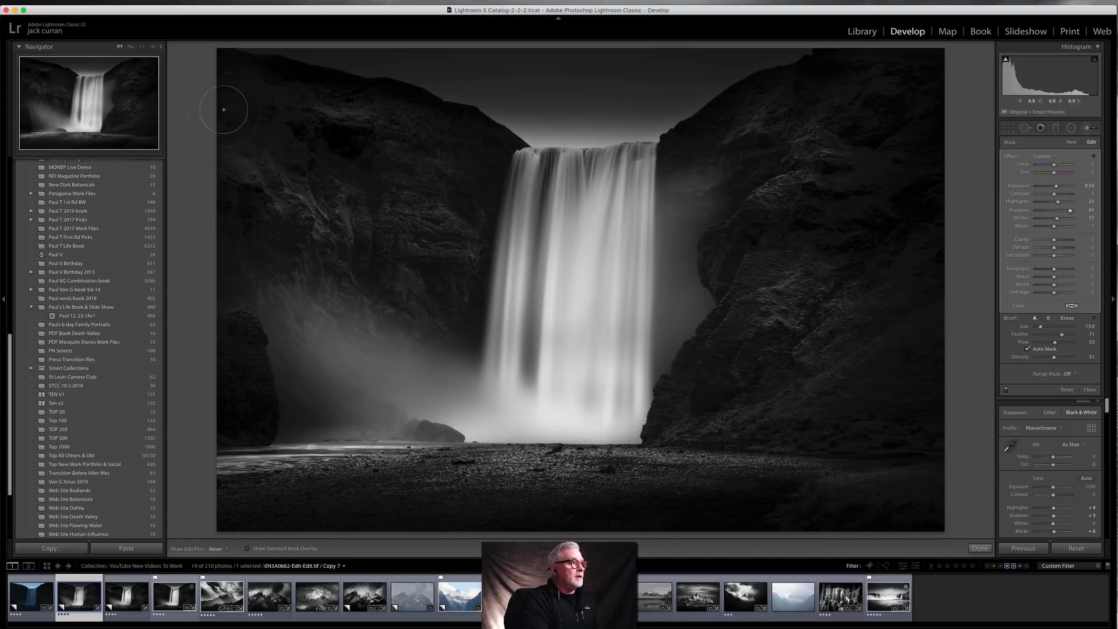
{"action": "key", "text": "h"}
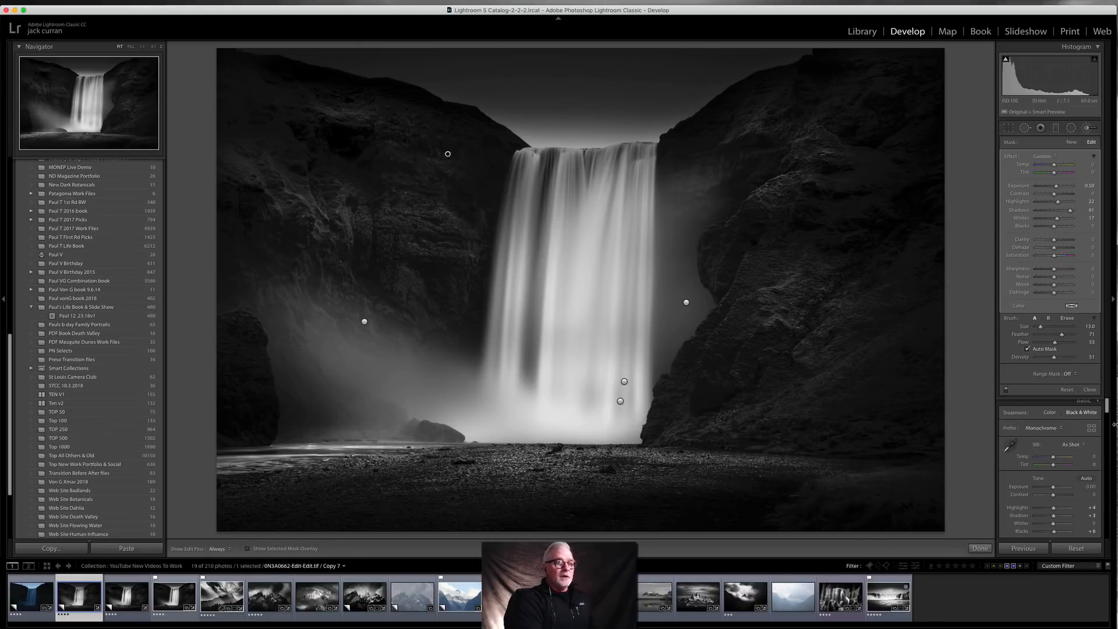
{"action": "left_click", "coordinate": [1090, 390]}
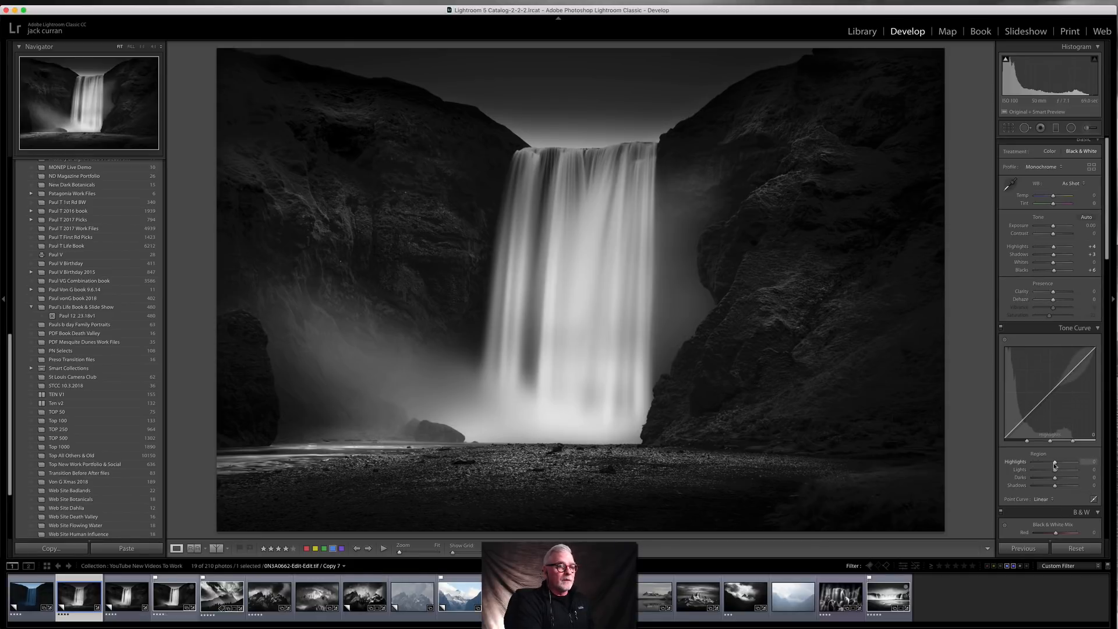
Set the Tone Curve's Highlights to +21 and Lights to +26, and show highlight and shadow clipping
{"action": "left_click_drag", "start_coordinate": [1055, 466], "coordinate": [1060, 470]}
{"action": "mouse_move", "coordinate": [1094, 61]}
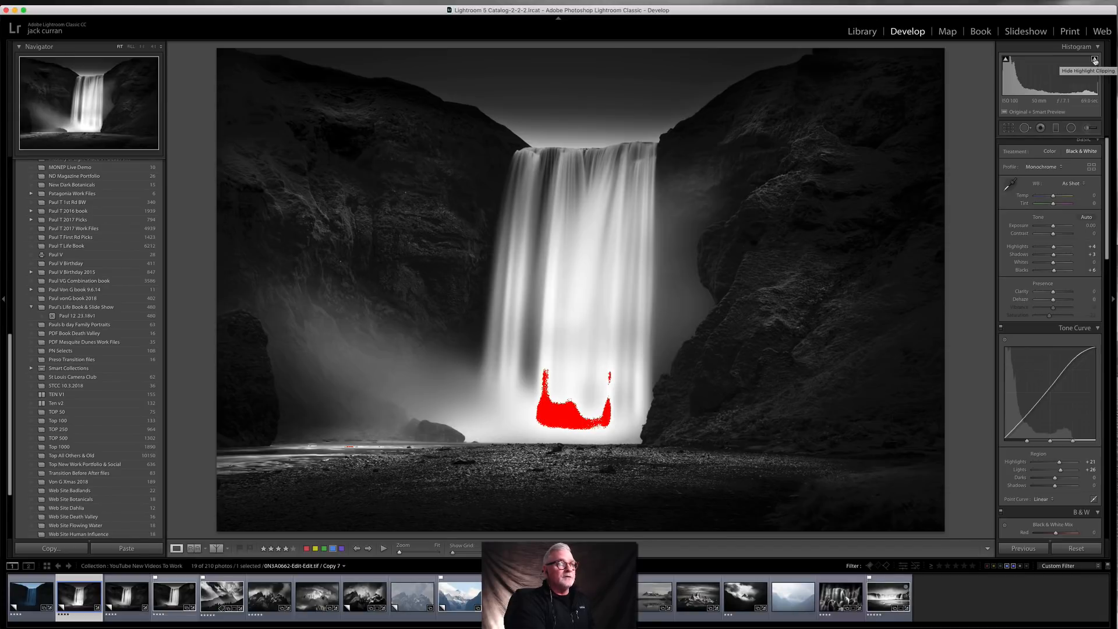
{"action": "left_click", "coordinate": [1005, 59]}
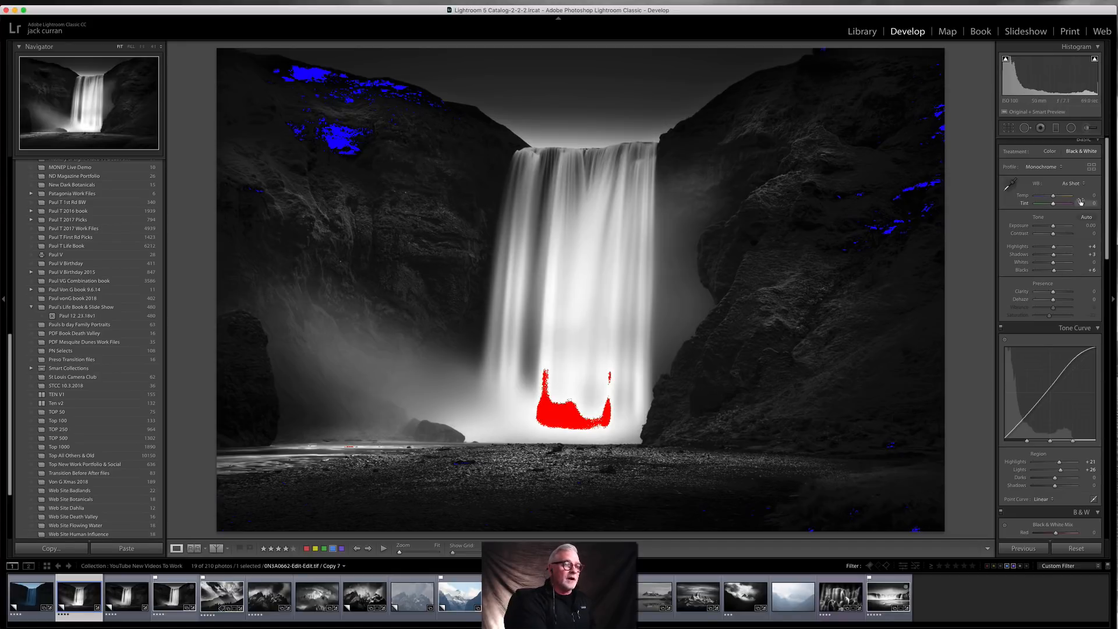
Brush over the clipped shadows on the right cliff and the left clifftop with a new adjustment brush that raises Blacks
{"action": "left_click", "coordinate": [1087, 128]}
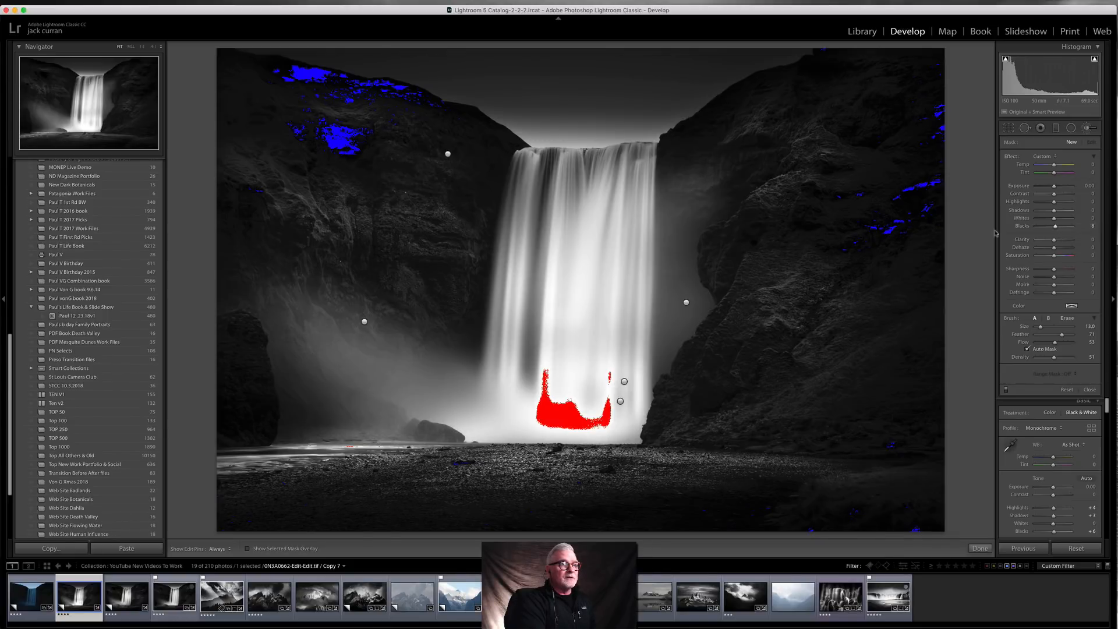
{"action": "key", "text": "h"}
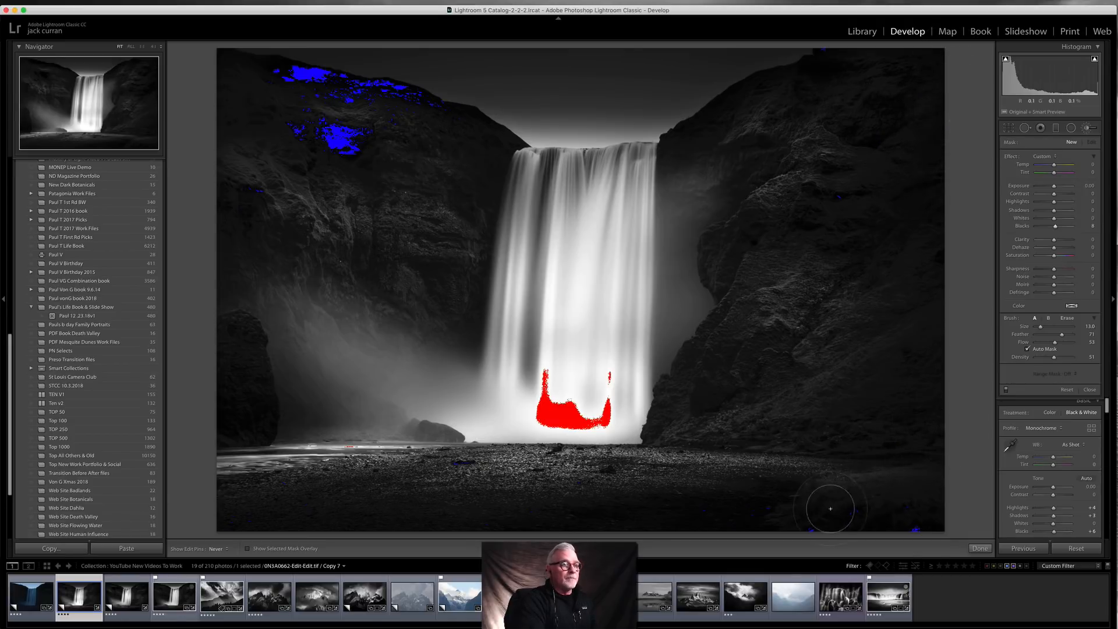
{"action": "mouse_move", "coordinate": [287, 104]}
{"action": "left_mouse_down"}
{"action": "mouse_move", "coordinate": [333, 142]}
{"action": "mouse_move", "coordinate": [367, 139]}
{"action": "left_mouse_up"}
{"action": "key", "text": "["}
{"action": "left_click_drag", "start_coordinate": [283, 130], "coordinate": [359, 136]}
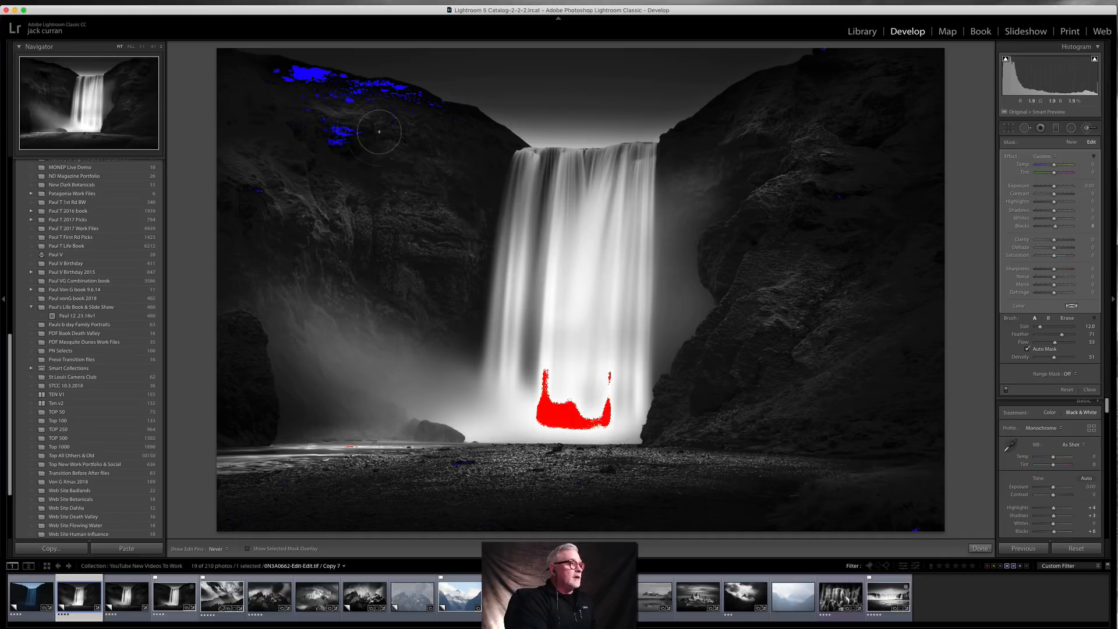
Reduce the brush size to 7 and brush over the remaining clipped shadows along the left clifftop
{"action": "key", "text": "["}
{"action": "key", "text": "["}
{"action": "key", "text": "["}
{"action": "key", "text": "["}
{"action": "key", "text": "["}
{"action": "left_click_drag", "start_coordinate": [265, 79], "coordinate": [385, 96]}
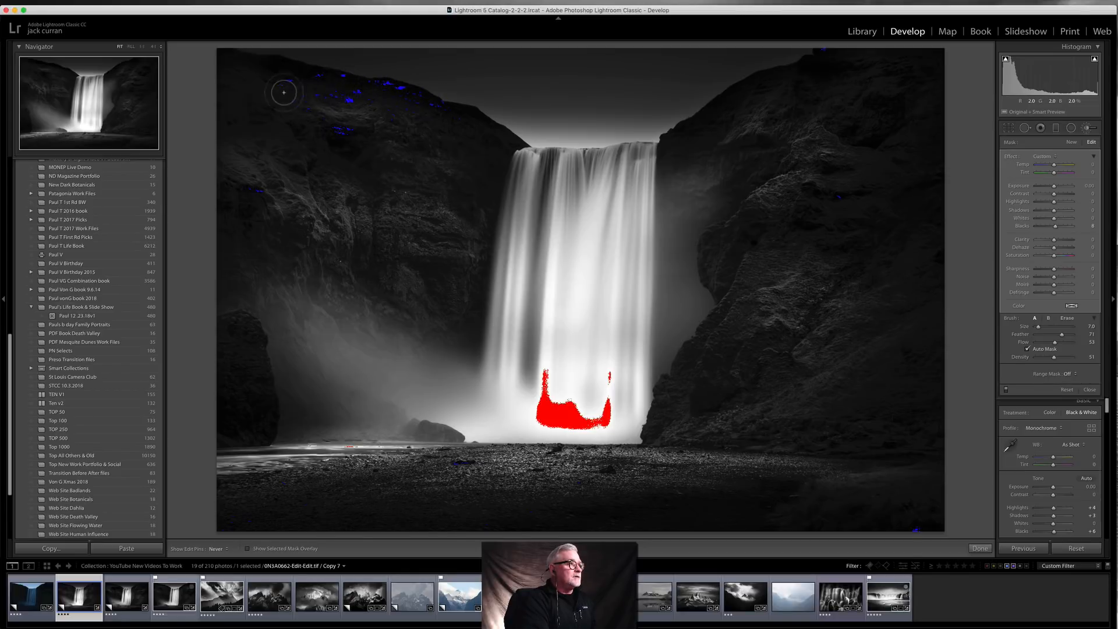
{"action": "key", "text": "h"}
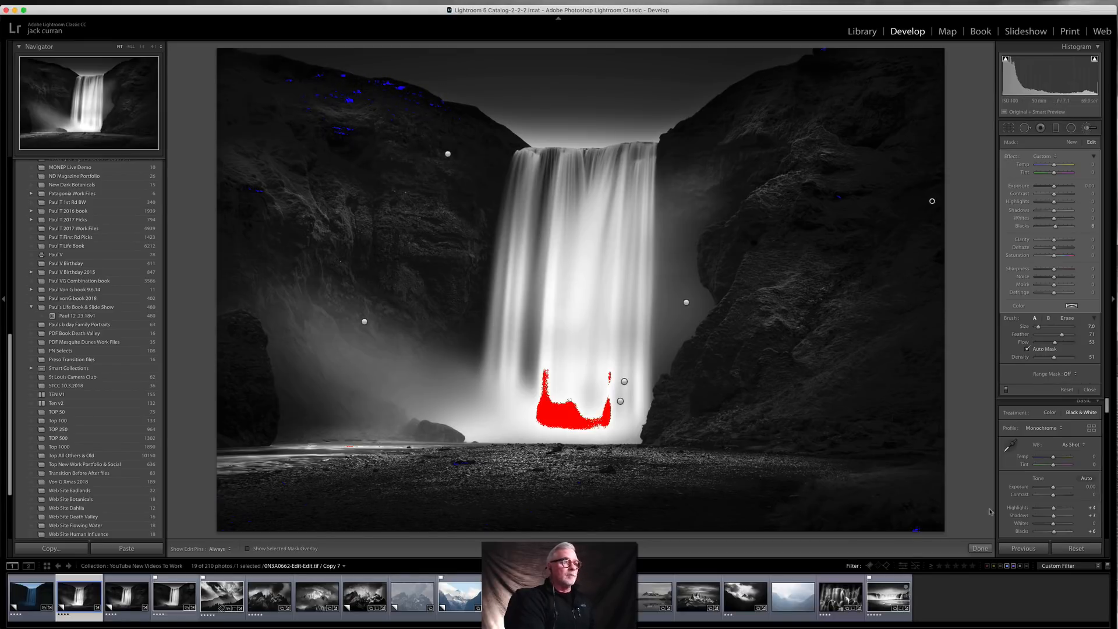
Tame the clipped highlights at the waterfall's base with a new adjustment brush at Highlights -25 and Whites -32, and close the brush
{"action": "left_click", "coordinate": [1070, 143]}
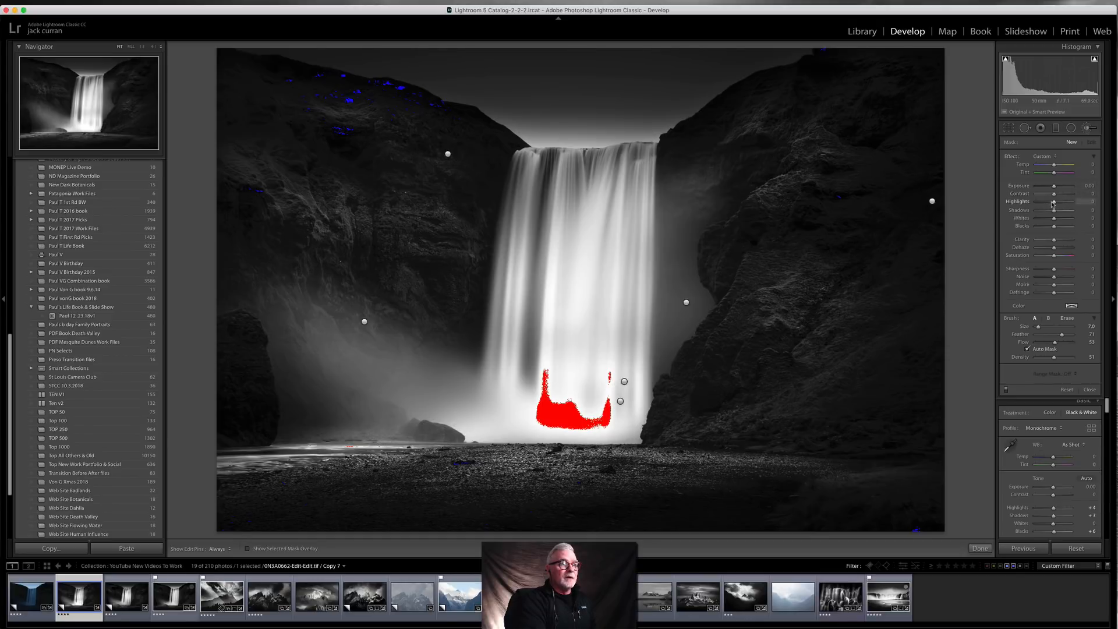
{"action": "left_click_drag", "start_coordinate": [1048, 204], "coordinate": [1048, 204]}
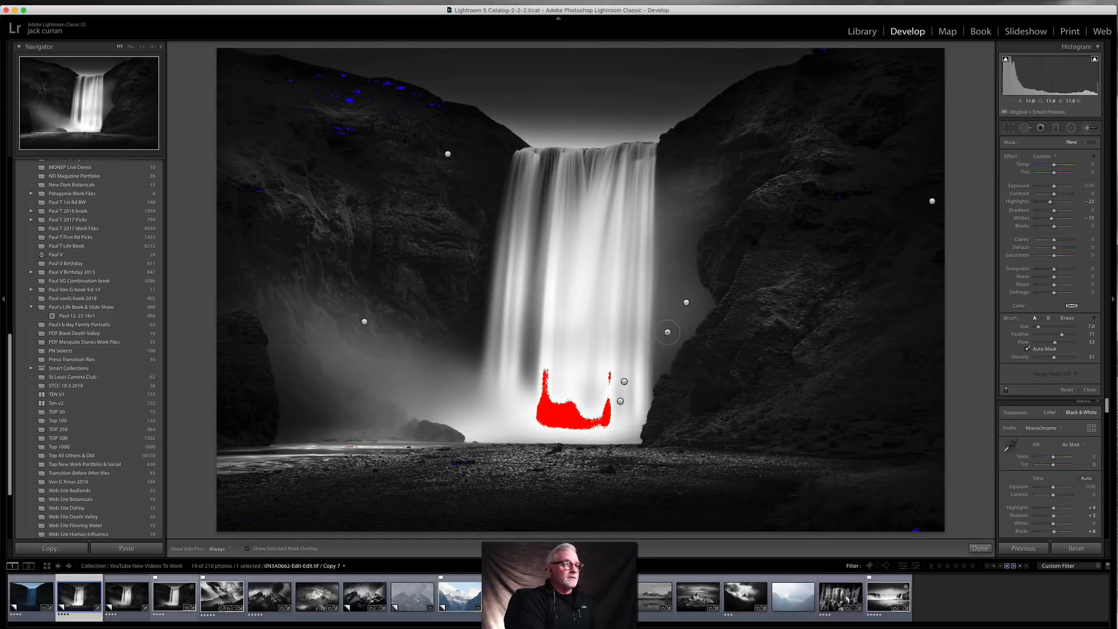
{"action": "key", "text": "h"}
{"action": "mouse_move", "coordinate": [609, 400]}
{"action": "left_mouse_down"}
{"action": "mouse_move", "coordinate": [534, 410]}
{"action": "mouse_move", "coordinate": [545, 355]}
{"action": "mouse_move", "coordinate": [544, 406]}
{"action": "mouse_move", "coordinate": [607, 415]}
{"action": "mouse_move", "coordinate": [609, 402]}
{"action": "mouse_move", "coordinate": [553, 407]}
{"action": "left_mouse_up"}
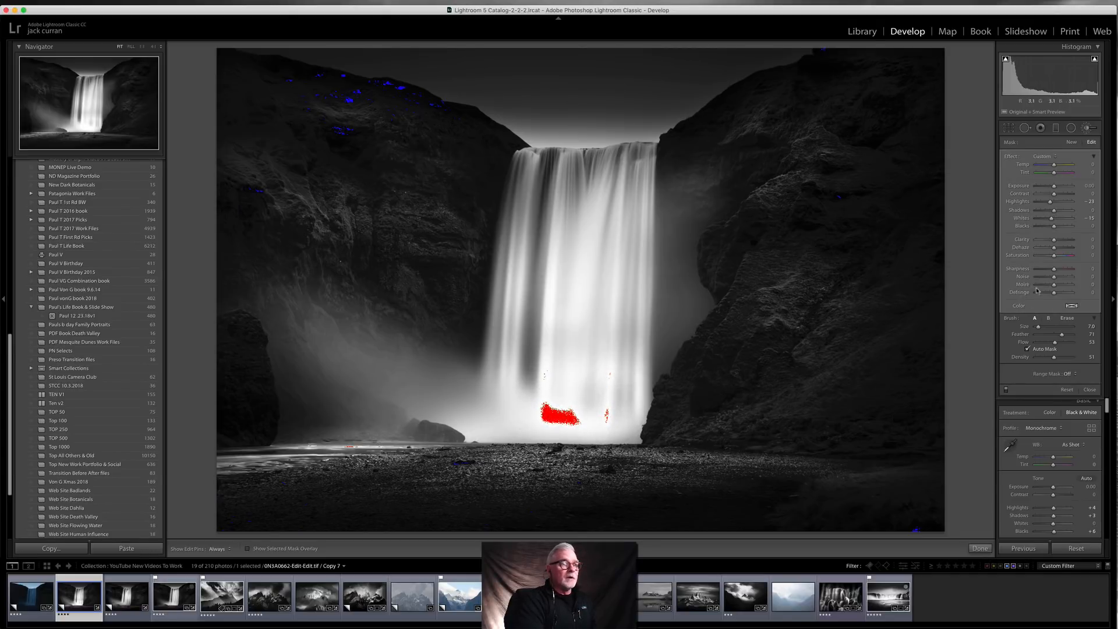
{"action": "left_click_drag", "start_coordinate": [1050, 220], "coordinate": [1049, 220]}
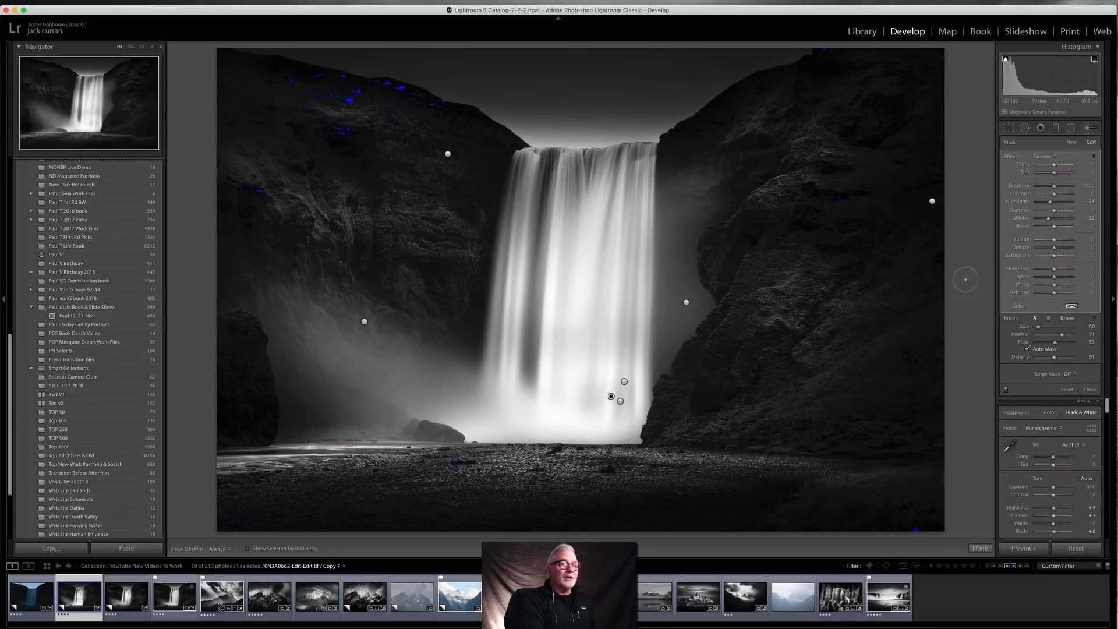
{"action": "left_click", "coordinate": [1089, 390]}
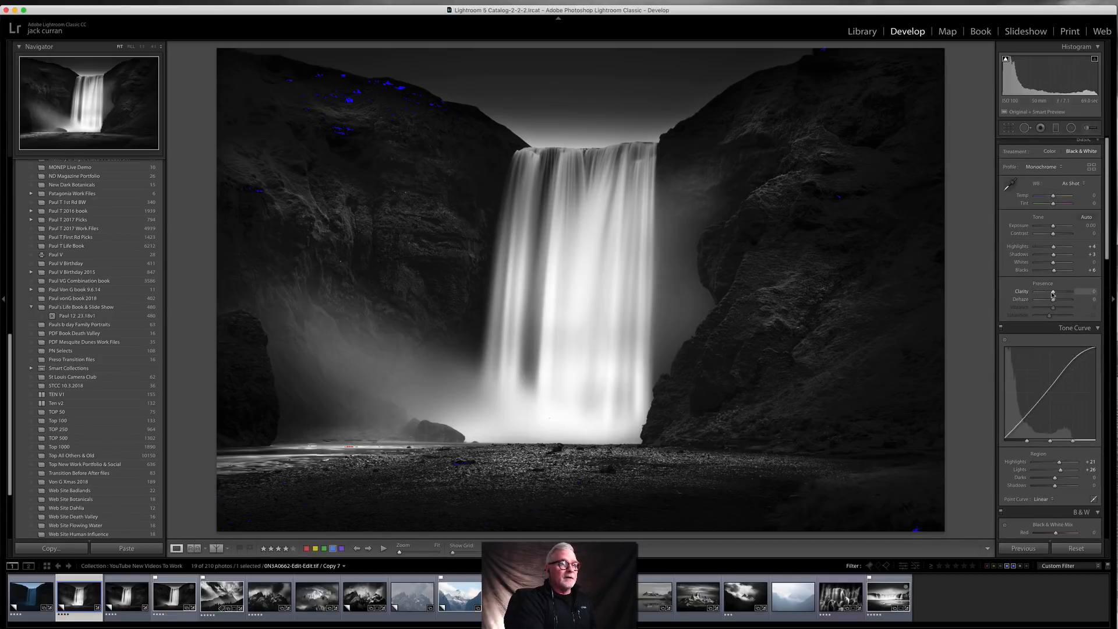
Hide the shadow and highlight clipping overlays and set the image's Clarity to +5
{"action": "left_click_drag", "start_coordinate": [1054, 292], "coordinate": [1053, 292]}
{"action": "left_click", "coordinate": [1006, 59]}
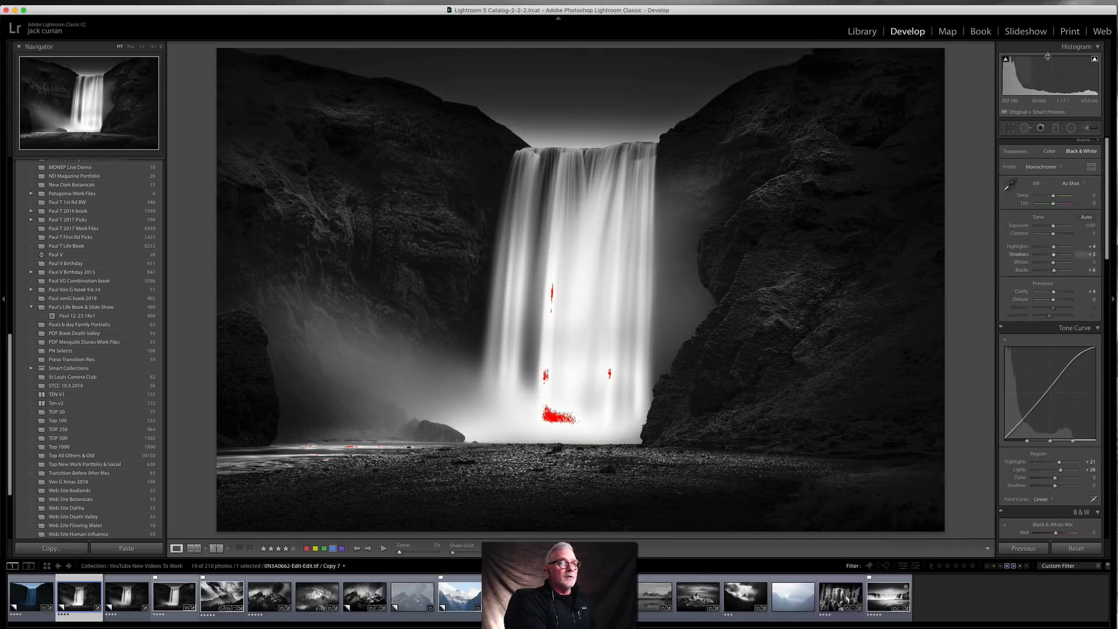
{"action": "left_click", "coordinate": [1094, 60]}
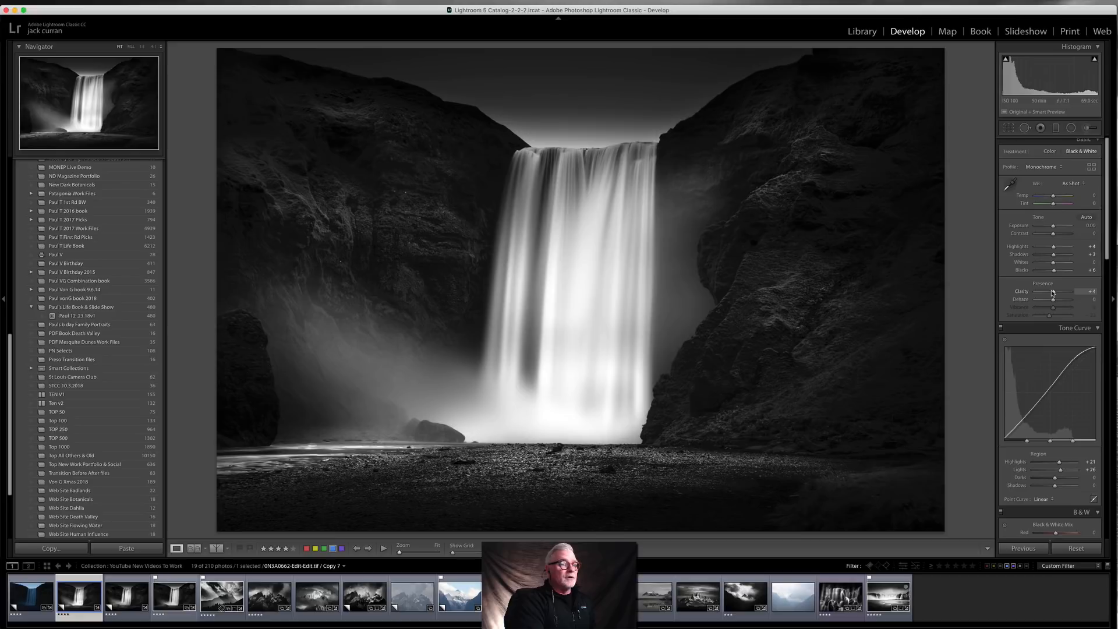
{"action": "left_click_drag", "start_coordinate": [1058, 292], "coordinate": [1062, 292]}
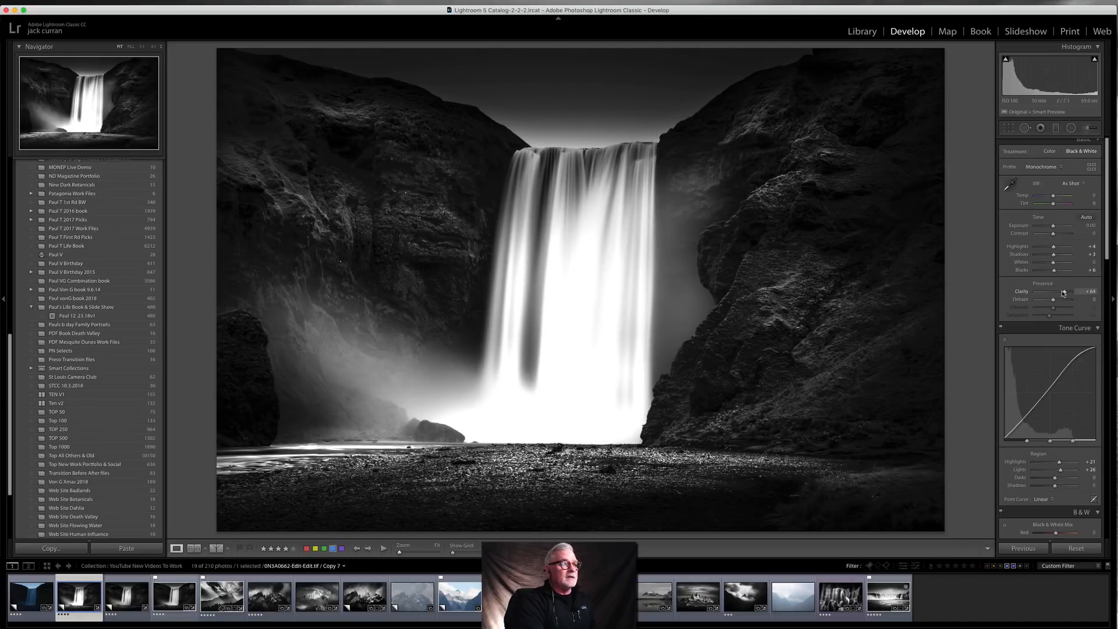
{"action": "left_click_drag", "start_coordinate": [1061, 293], "coordinate": [1052, 296]}
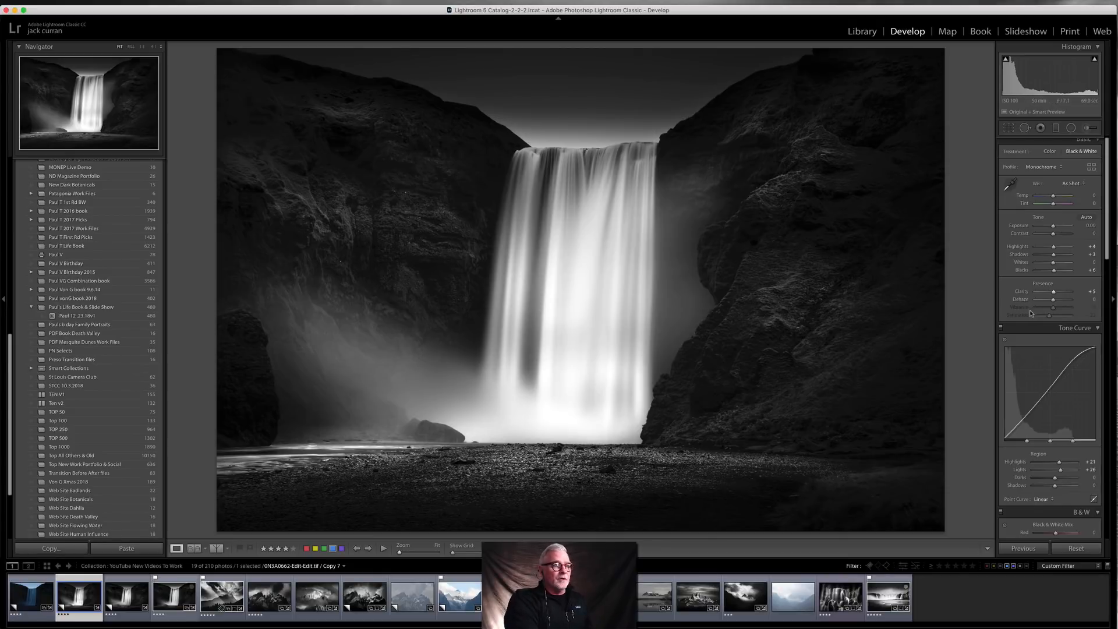
Add a radial filter around the whole waterfall, reset its effects, and set its Dehaze to 54 and Highlights to 78
{"action": "left_click", "coordinate": [1072, 128]}
{"action": "left_click_drag", "start_coordinate": [572, 278], "coordinate": [674, 443]}
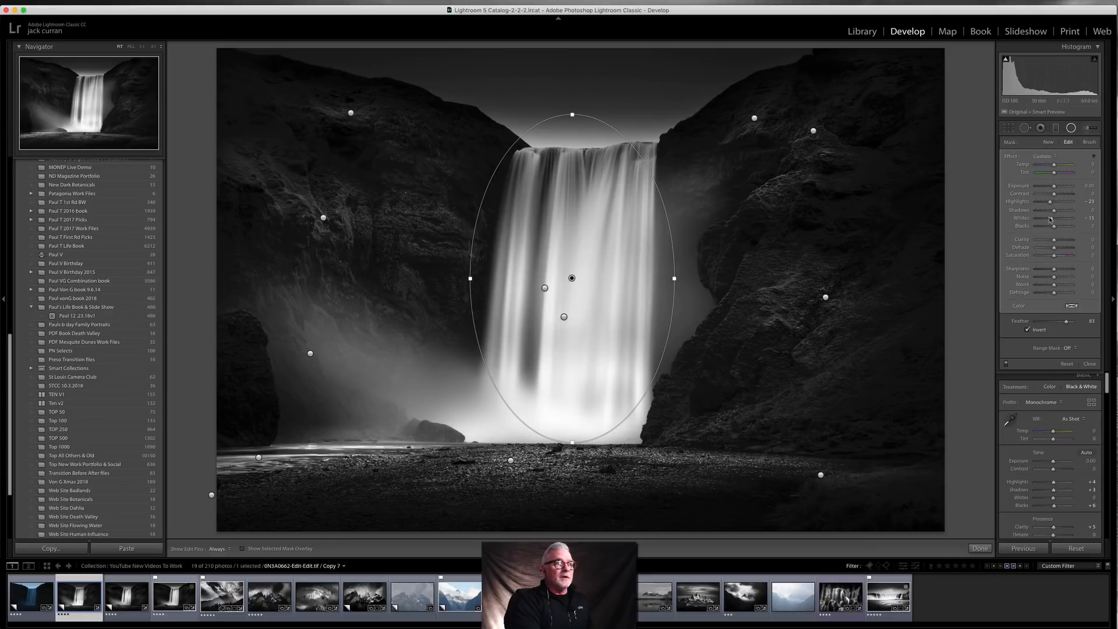
{"action": "double_click", "coordinate": [1013, 157]}
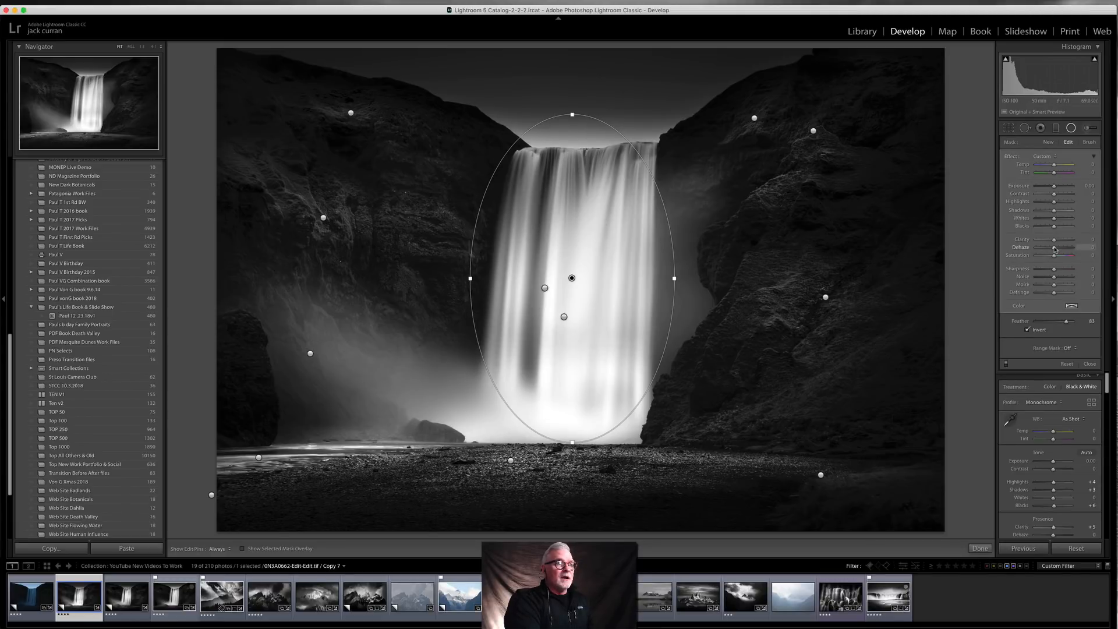
{"action": "left_click_drag", "start_coordinate": [1053, 250], "coordinate": [1052, 250]}
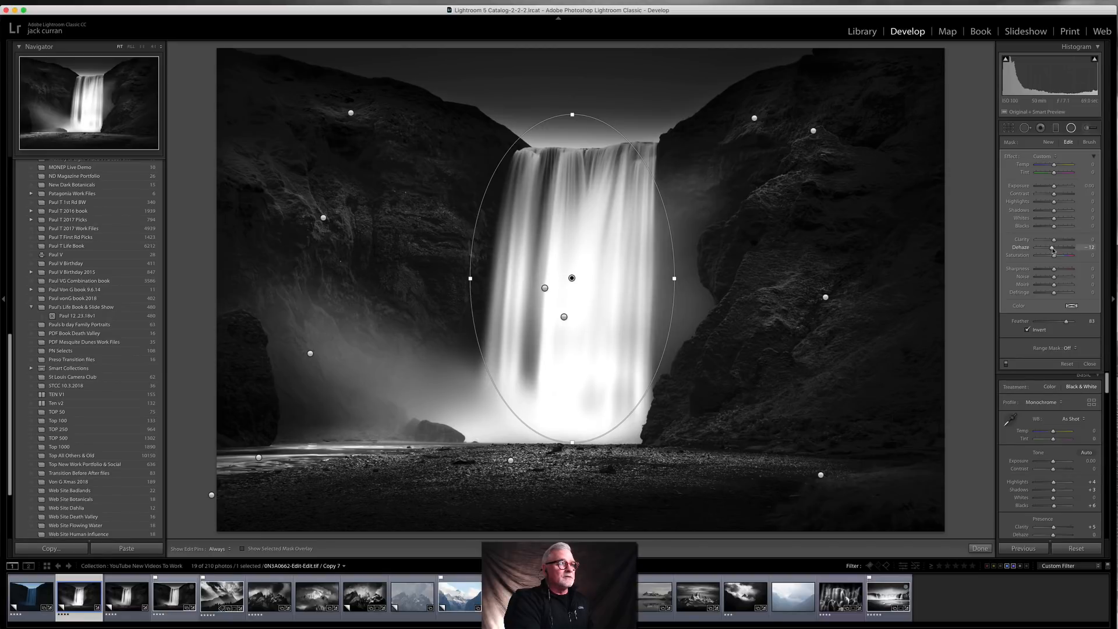
{"action": "left_click_drag", "start_coordinate": [1054, 249], "coordinate": [1064, 248]}
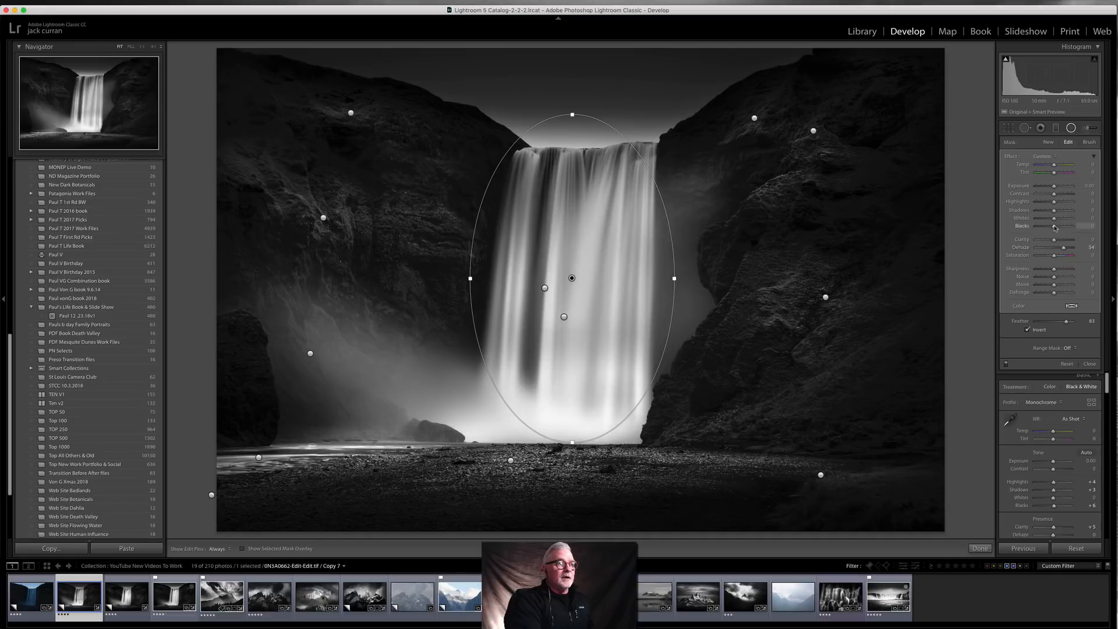
{"action": "left_click_drag", "start_coordinate": [1053, 202], "coordinate": [1068, 203]}
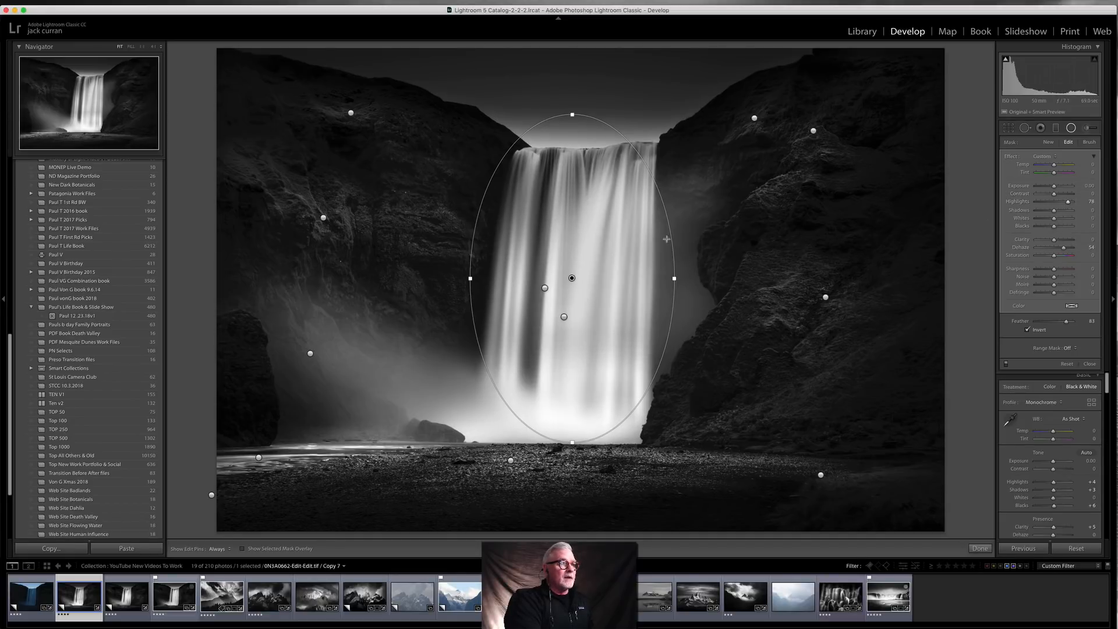
Move the waterfall's radial filter slightly down, narrow and shorten it to fit the falls, and tilt it slightly
{"action": "left_click_drag", "start_coordinate": [572, 279], "coordinate": [589, 172]}
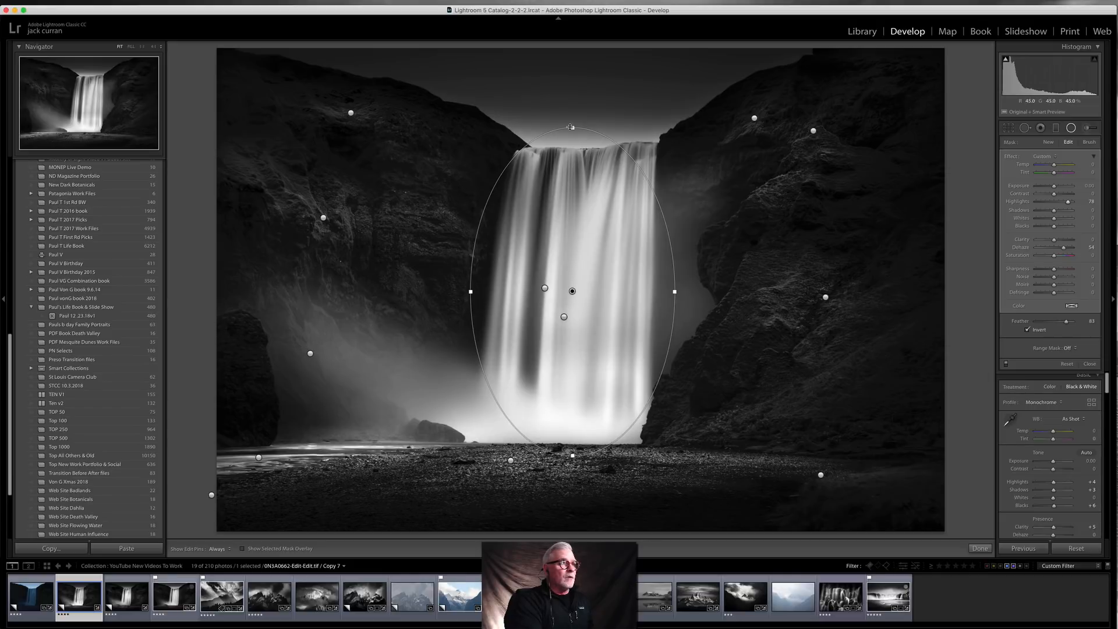
{"action": "left_click_drag", "start_coordinate": [572, 136], "coordinate": [572, 151]}
{"action": "left_click_drag", "start_coordinate": [674, 292], "coordinate": [657, 294]}
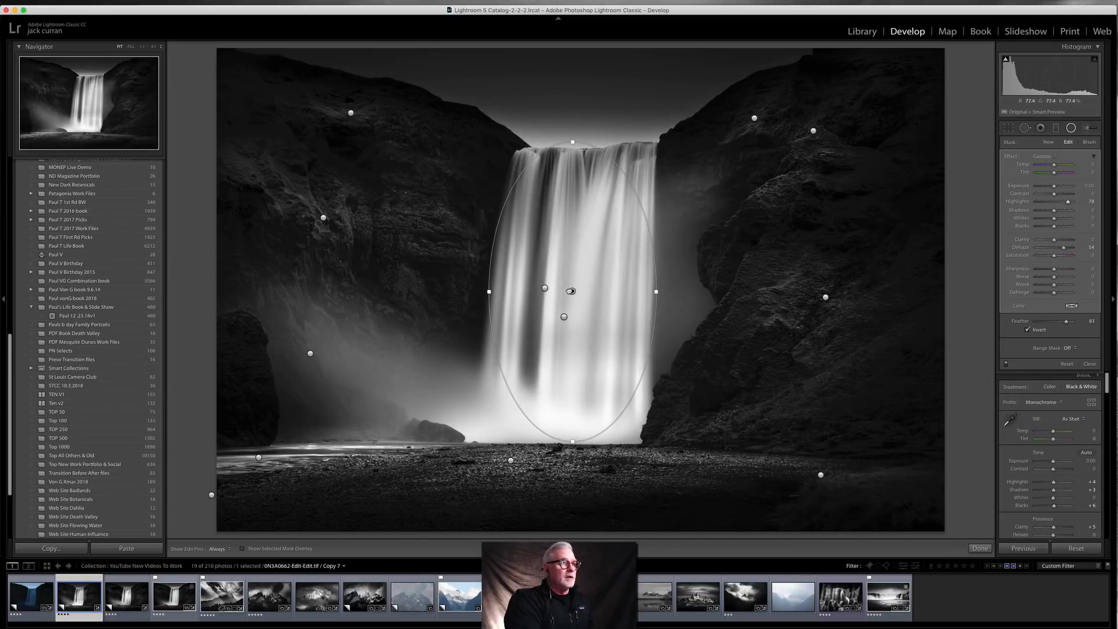
{"action": "left_click_drag", "start_coordinate": [644, 197], "coordinate": [649, 200]}
Set the waterfall radial filter's Clarity to 17 and close the filter
{"action": "mouse_move", "coordinate": [1057, 241]}
{"action": "left_mouse_down"}
{"action": "mouse_move", "coordinate": [1069, 241]}
{"action": "mouse_move", "coordinate": [1050, 242]}
{"action": "mouse_move", "coordinate": [1061, 245]}
{"action": "left_mouse_up"}
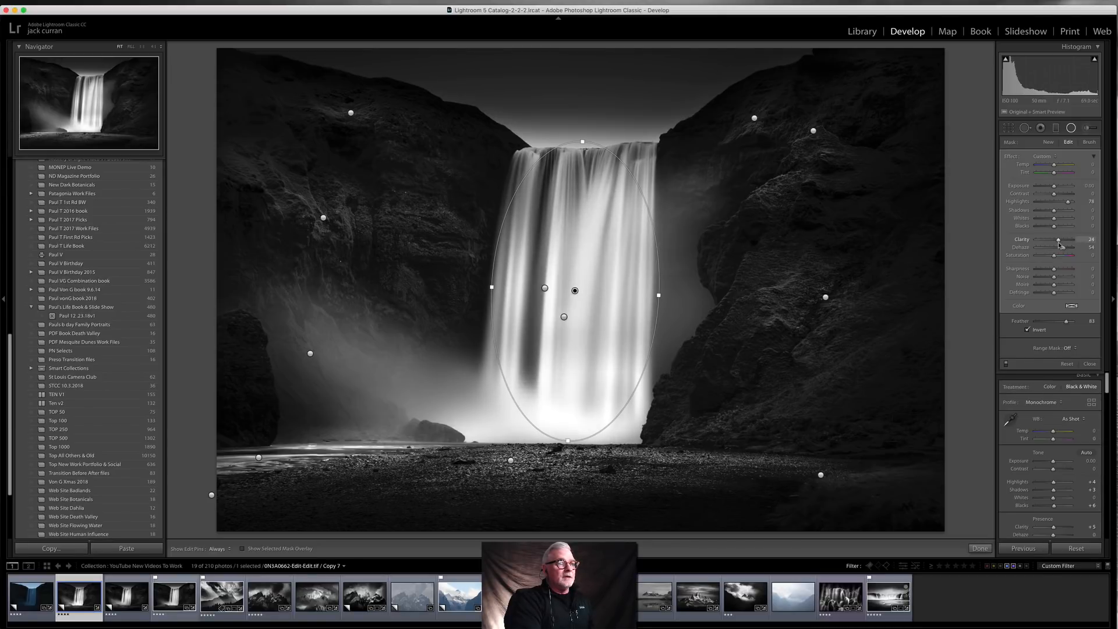
{"action": "left_click_drag", "start_coordinate": [1060, 245], "coordinate": [1057, 245]}
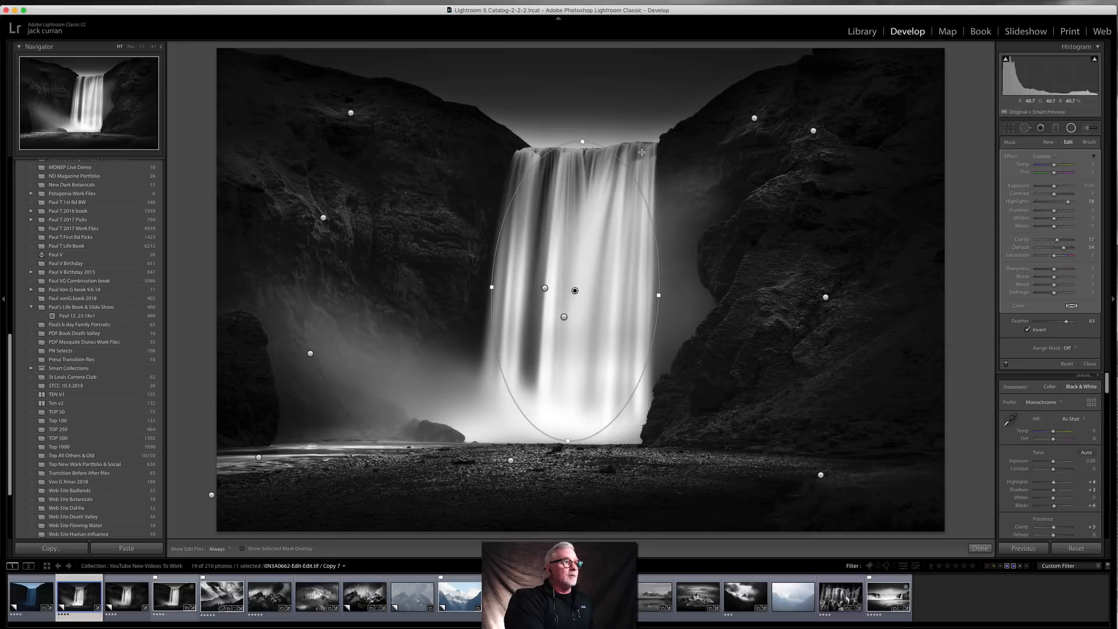
{"action": "left_click", "coordinate": [1086, 364]}
Brush light onto the upper right of the waterfall with a new size 17 adjustment brush at Exposure 0.47, Highlights 24 and Whites 40
{"action": "left_click", "coordinate": [1085, 129]}
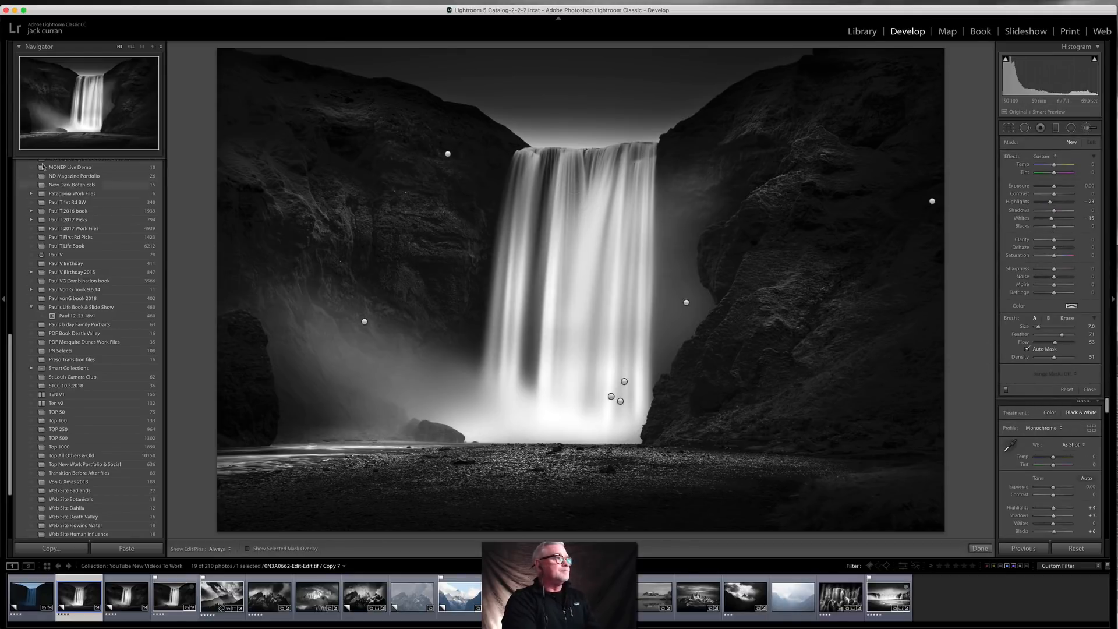
{"action": "left_click", "coordinate": [141, 47]}
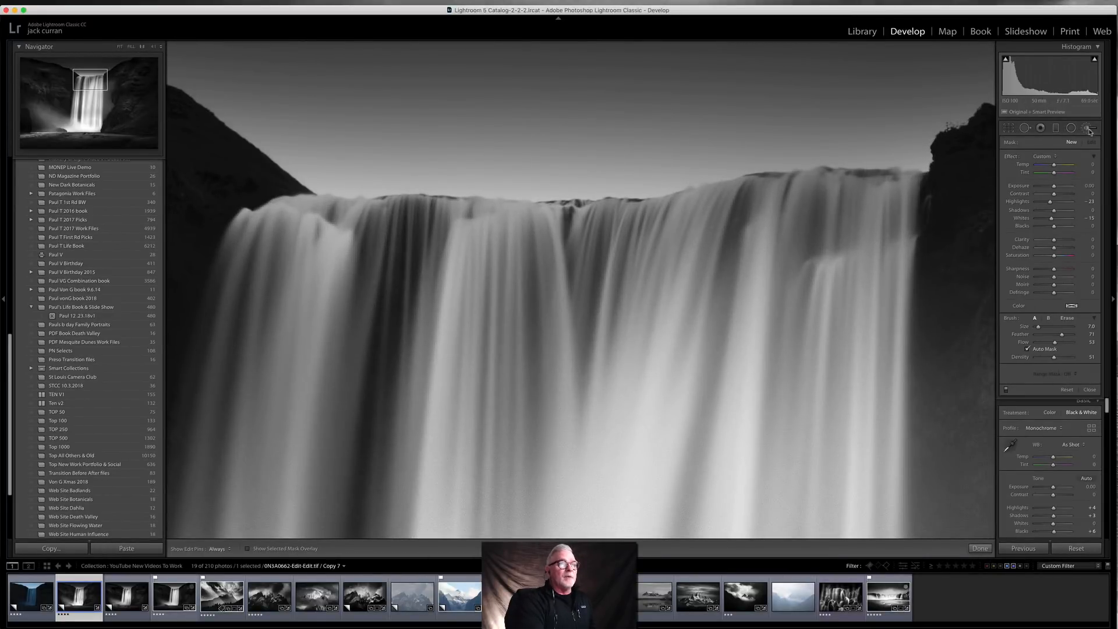
{"action": "left_click", "coordinate": [1088, 128]}
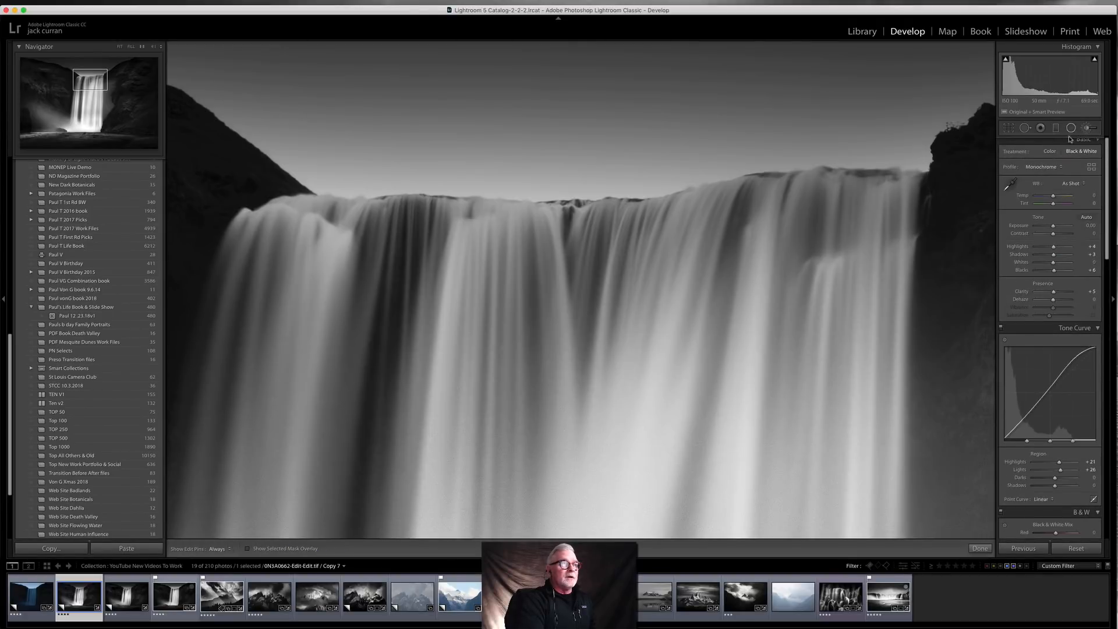
{"action": "left_click", "coordinate": [1085, 129]}
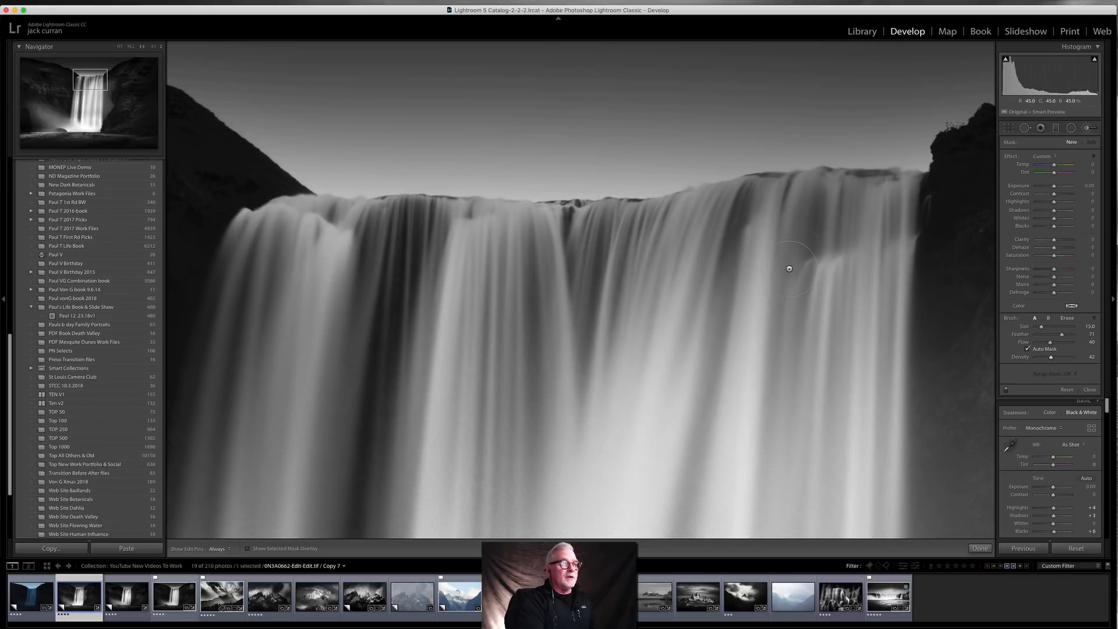
{"action": "scroll", "coordinate": [794, 287], "scroll_direction": "up", "scroll_amount": 1}
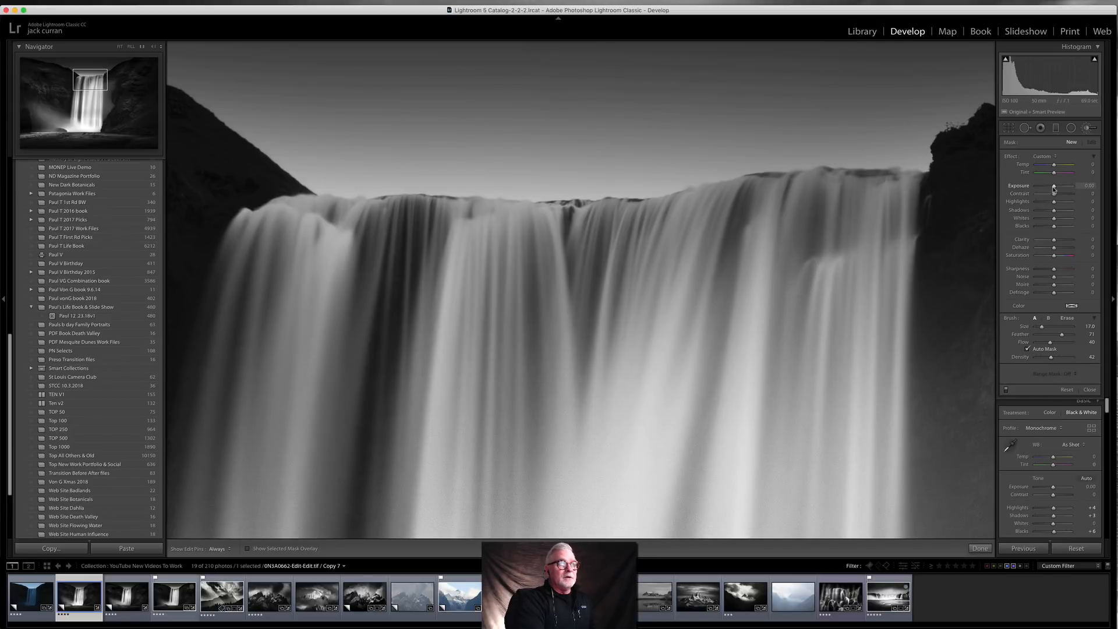
{"action": "left_click_drag", "start_coordinate": [1055, 187], "coordinate": [1061, 203]}
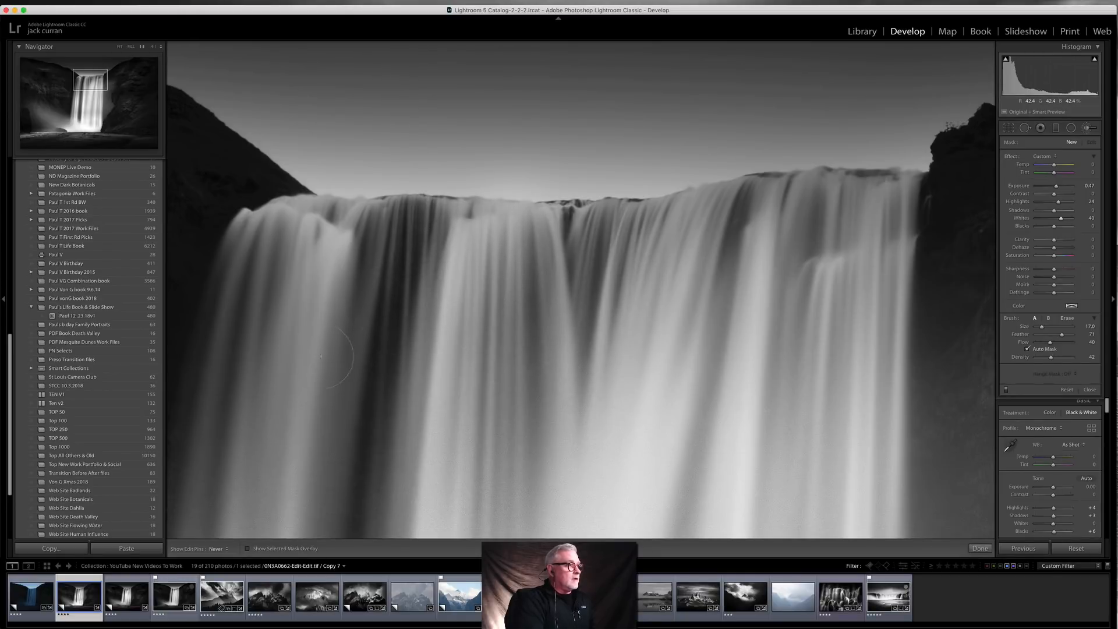
{"action": "key", "text": "h"}
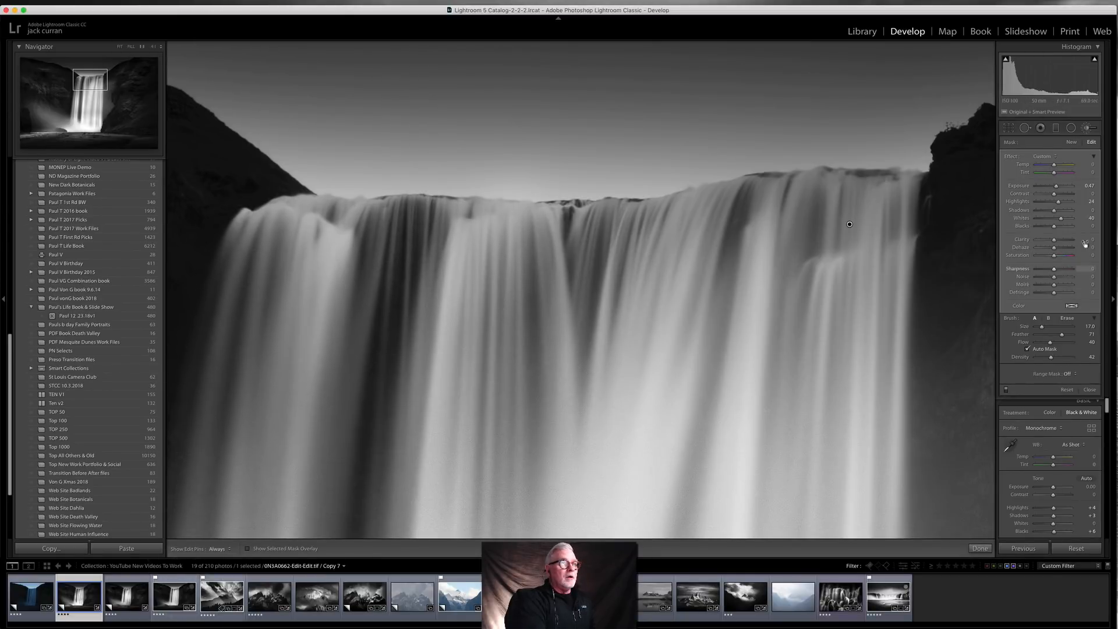
Raise the upper waterfall brush's Exposure to 0.79 and reduce the brush size to 7
{"action": "mouse_move", "coordinate": [1057, 189]}
{"action": "left_mouse_down"}
{"action": "mouse_move", "coordinate": [1075, 190]}
{"action": "mouse_move", "coordinate": [1058, 192]}
{"action": "left_mouse_up"}
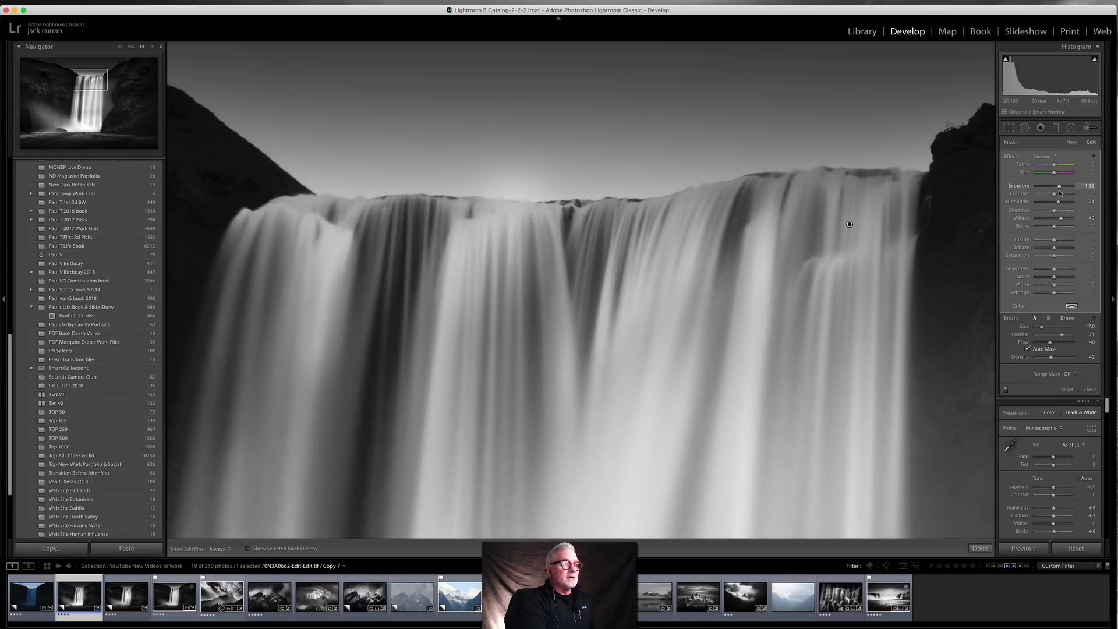
{"action": "scroll", "coordinate": [816, 215], "scroll_direction": "down", "scroll_amount": 5}
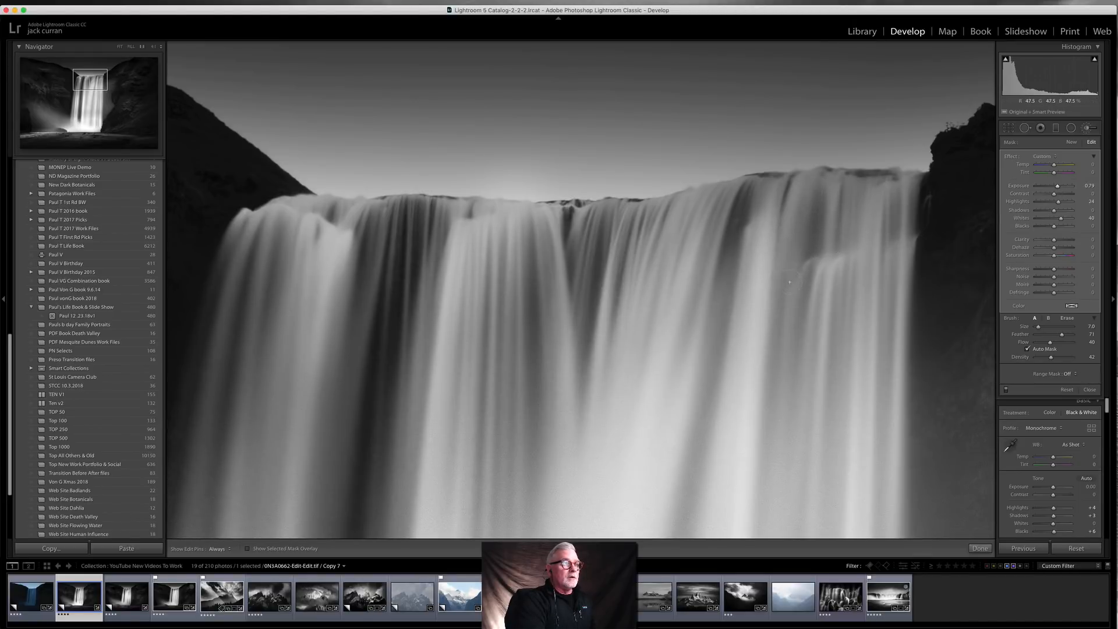
{"action": "key", "text": "h"}
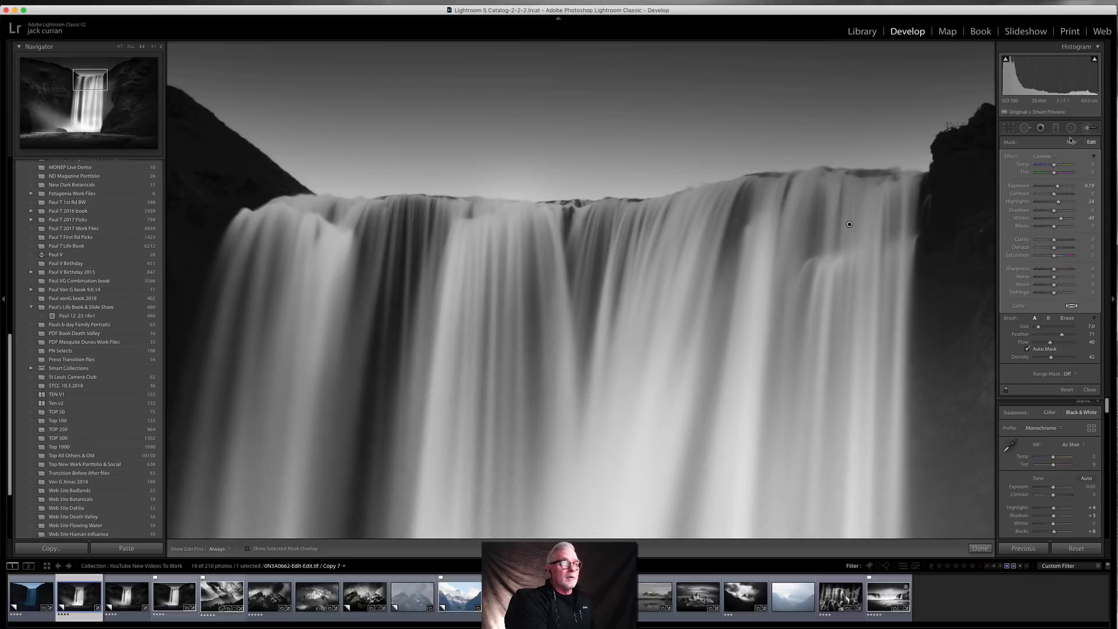
Brush more light onto the upper waterfall's streams with a new size 15 adjustment brush at Exposure 1.51
{"action": "left_click", "coordinate": [1071, 142]}
{"action": "left_click_drag", "start_coordinate": [1057, 186], "coordinate": [1059, 186]}
{"action": "key", "text": "h"}
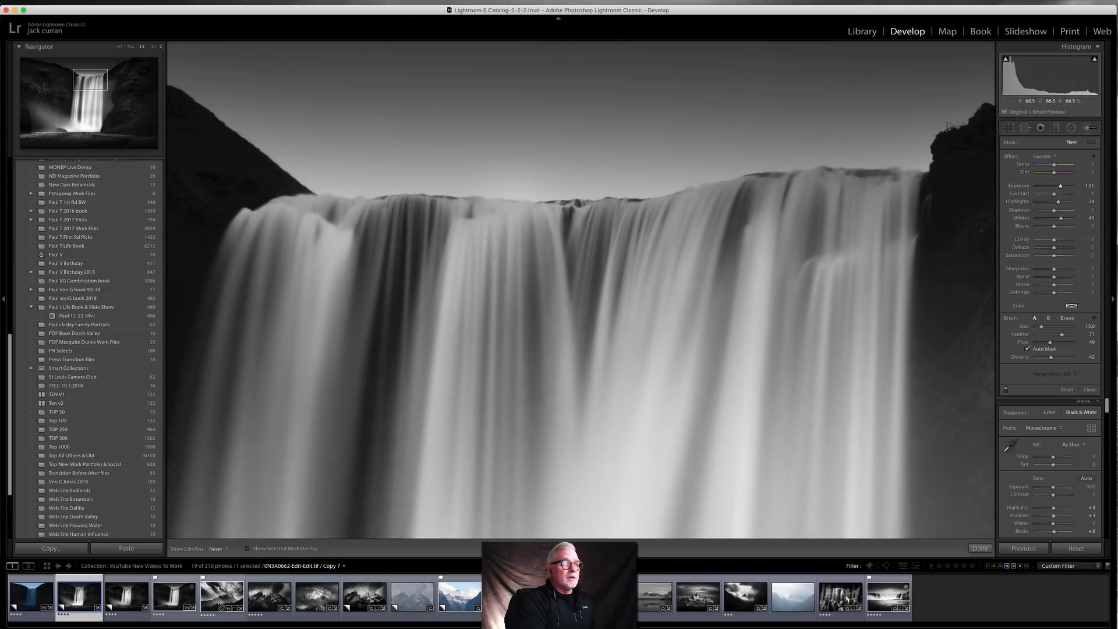
{"action": "scroll", "coordinate": [876, 270], "scroll_direction": "up", "scroll_amount": 4}
{"action": "mouse_move", "coordinate": [825, 238]}
{"action": "left_mouse_down"}
{"action": "mouse_move", "coordinate": [750, 191]}
{"action": "mouse_move", "coordinate": [605, 229]}
{"action": "mouse_move", "coordinate": [612, 234]}
{"action": "mouse_move", "coordinate": [435, 239]}
{"action": "mouse_move", "coordinate": [239, 210]}
{"action": "mouse_move", "coordinate": [258, 244]}
{"action": "mouse_move", "coordinate": [230, 300]}
{"action": "mouse_move", "coordinate": [236, 212]}
{"action": "mouse_move", "coordinate": [200, 429]}
{"action": "left_mouse_up"}
{"action": "left_click_drag", "start_coordinate": [527, 262], "coordinate": [547, 481]}
{"action": "left_click", "coordinate": [626, 259]}
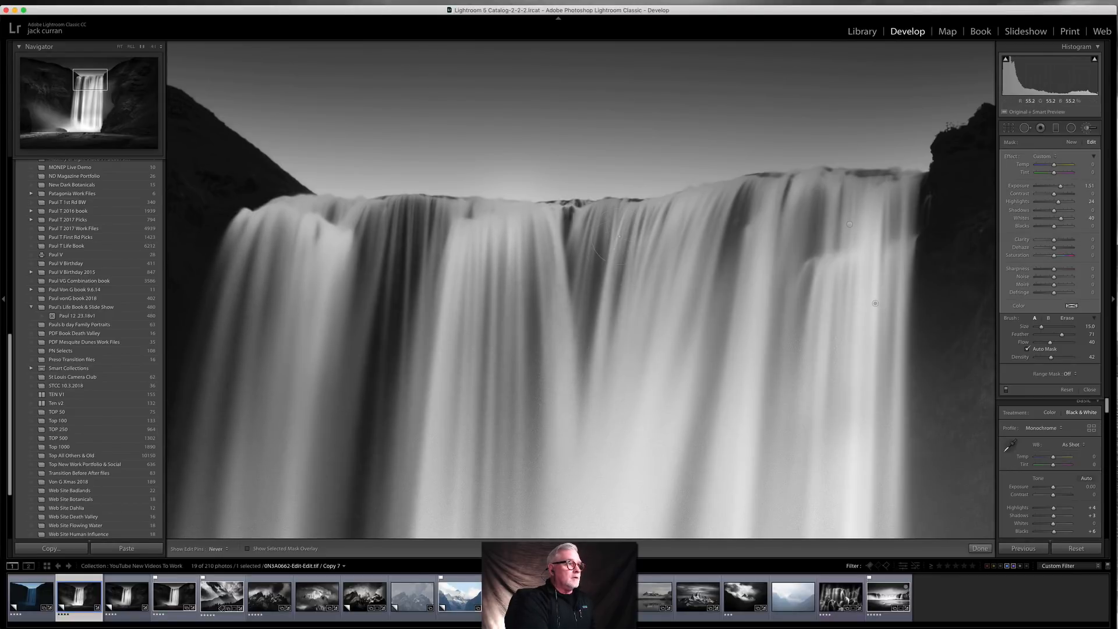
Restrict the active waterfall brush with a Luminance range mask and set its Range to 55/100
{"action": "key", "text": "h"}
{"action": "key", "text": "h"}
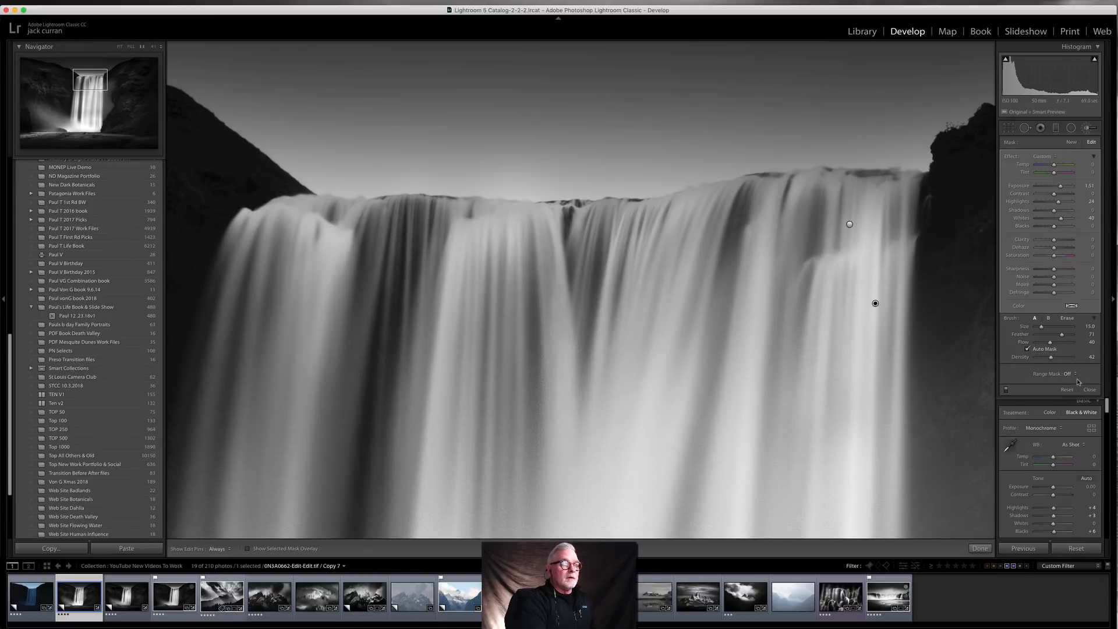
{"action": "left_click", "coordinate": [1076, 375]}
{"action": "left_click", "coordinate": [1077, 384]}
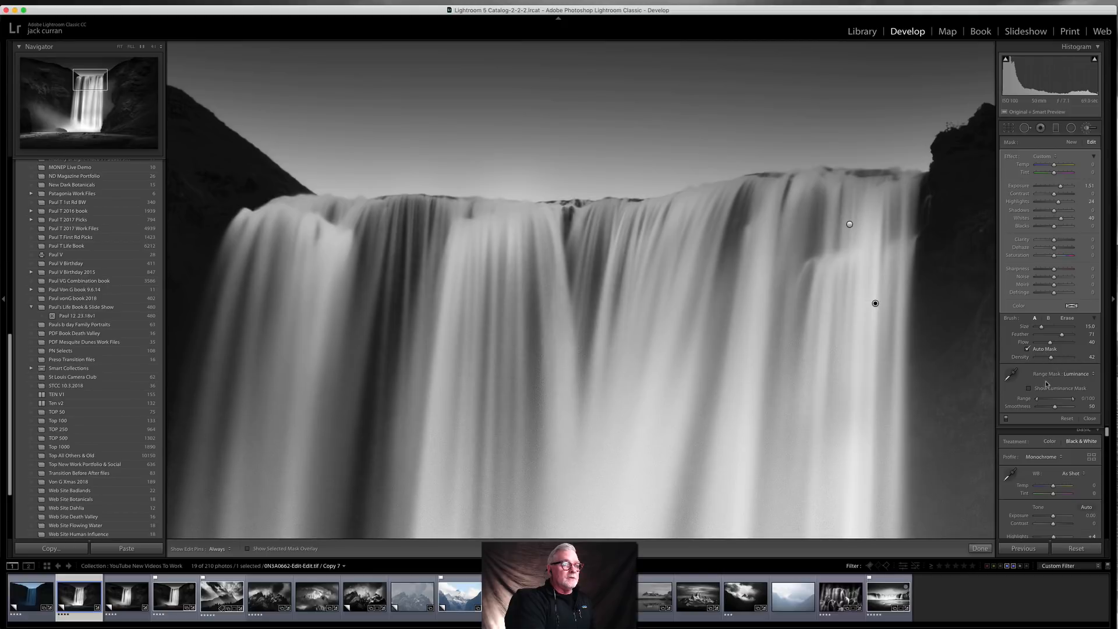
{"action": "left_click_drag", "start_coordinate": [1038, 402], "coordinate": [1071, 402]}
{"action": "mouse_move", "coordinate": [1048, 404]}
{"action": "left_mouse_down"}
{"action": "mouse_move", "coordinate": [1037, 404]}
{"action": "mouse_move", "coordinate": [1074, 401]}
{"action": "mouse_move", "coordinate": [1054, 400]}
{"action": "left_mouse_up"}
{"action": "key", "text": "h"}
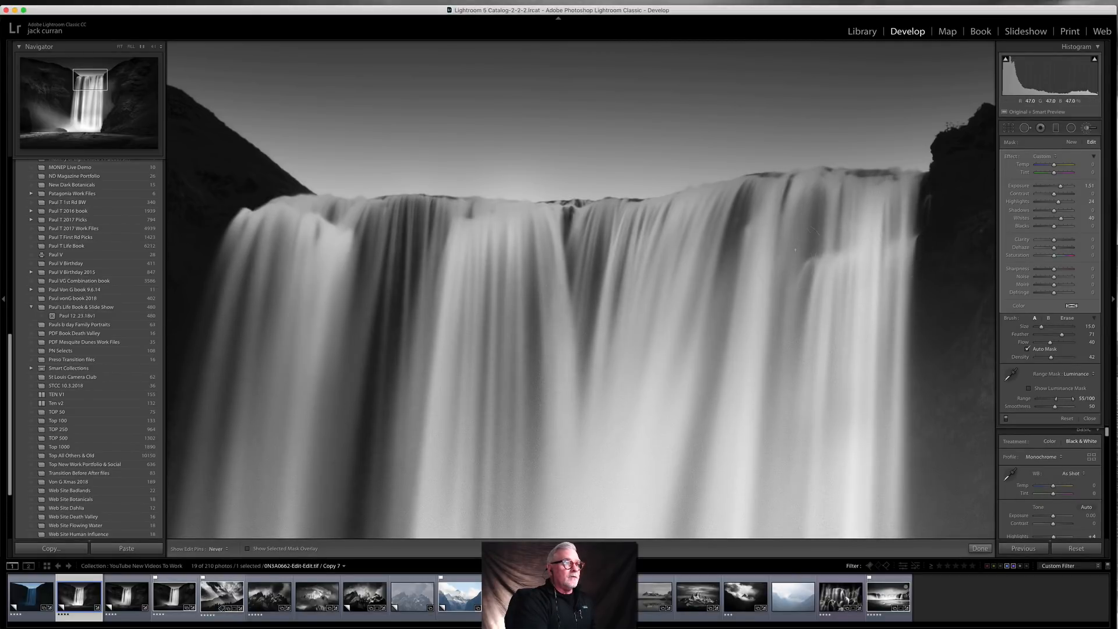
{"action": "key", "text": "h"}
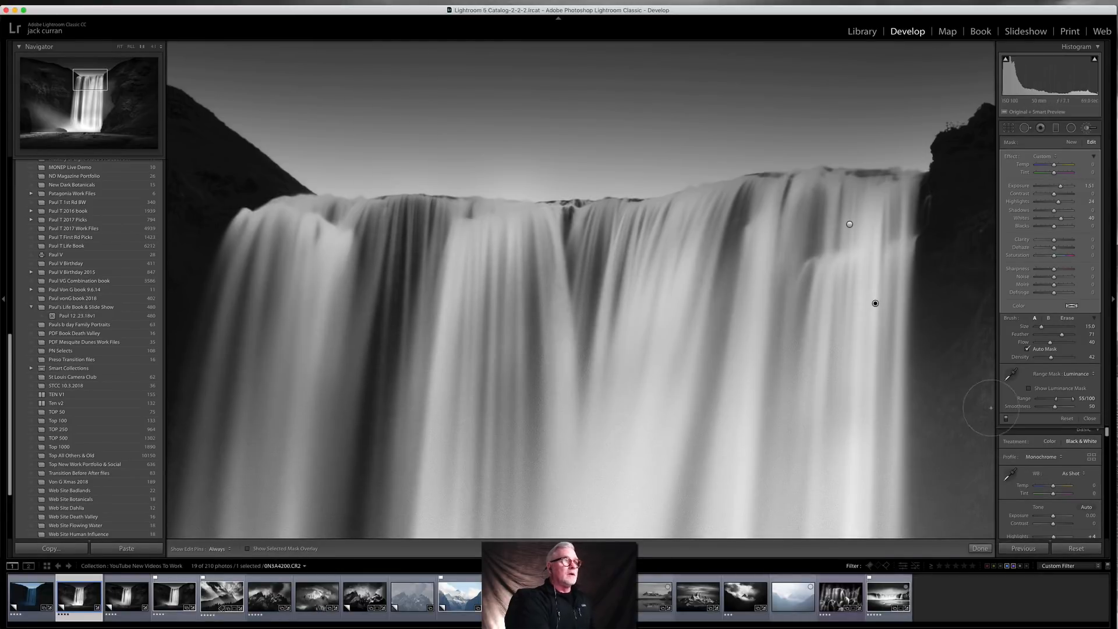
Delete the waterfall's upper right brush adjustment with Exposure 0.79, working at full-image view
{"action": "left_click", "coordinate": [154, 47]}
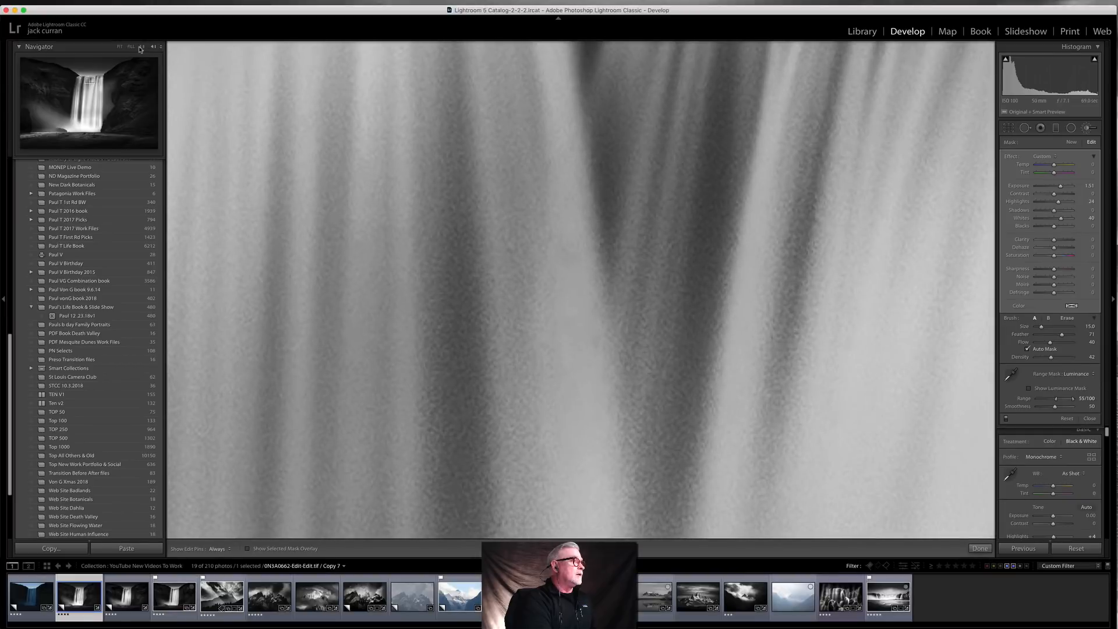
{"action": "left_click", "coordinate": [131, 46]}
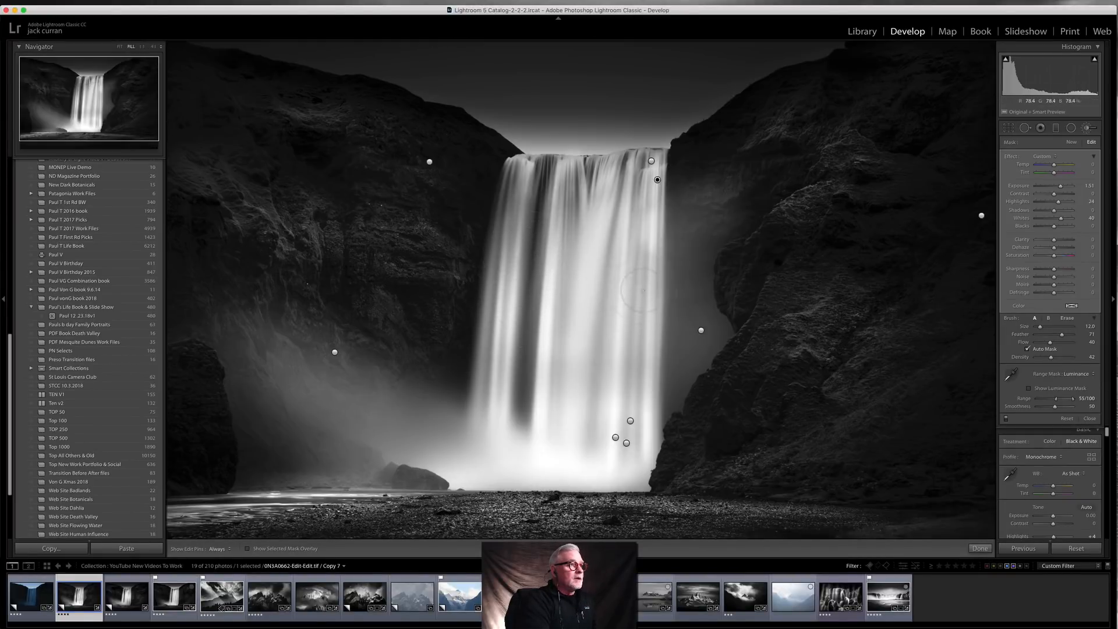
{"action": "left_click", "coordinate": [652, 160]}
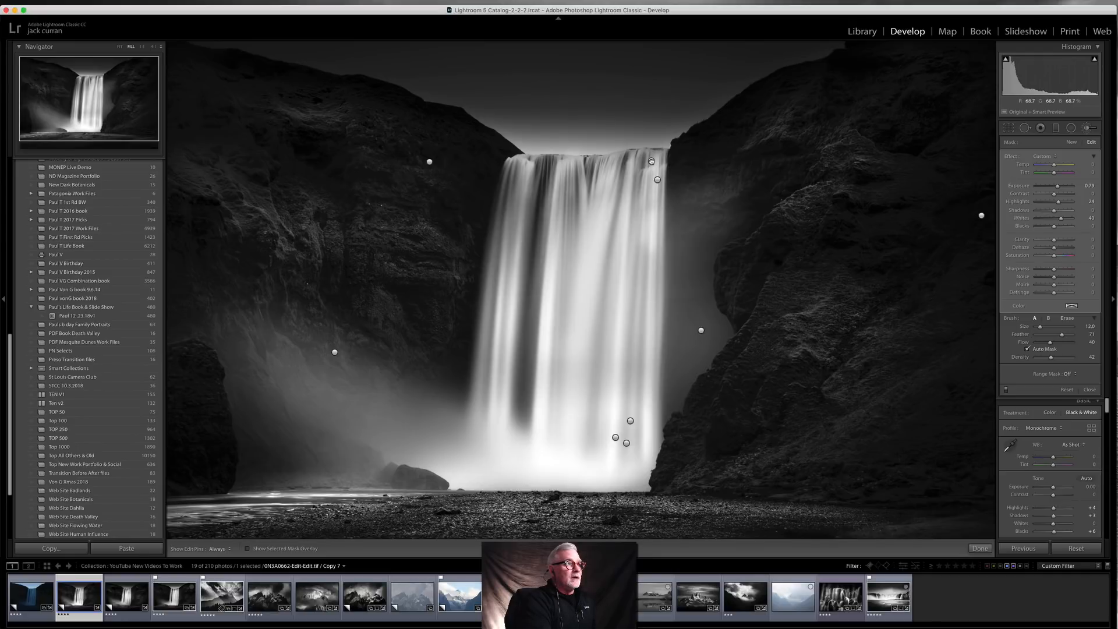
{"action": "left_click_drag", "start_coordinate": [651, 161], "coordinate": [664, 305]}
{"action": "left_click_drag", "start_coordinate": [788, 286], "coordinate": [640, 160]}
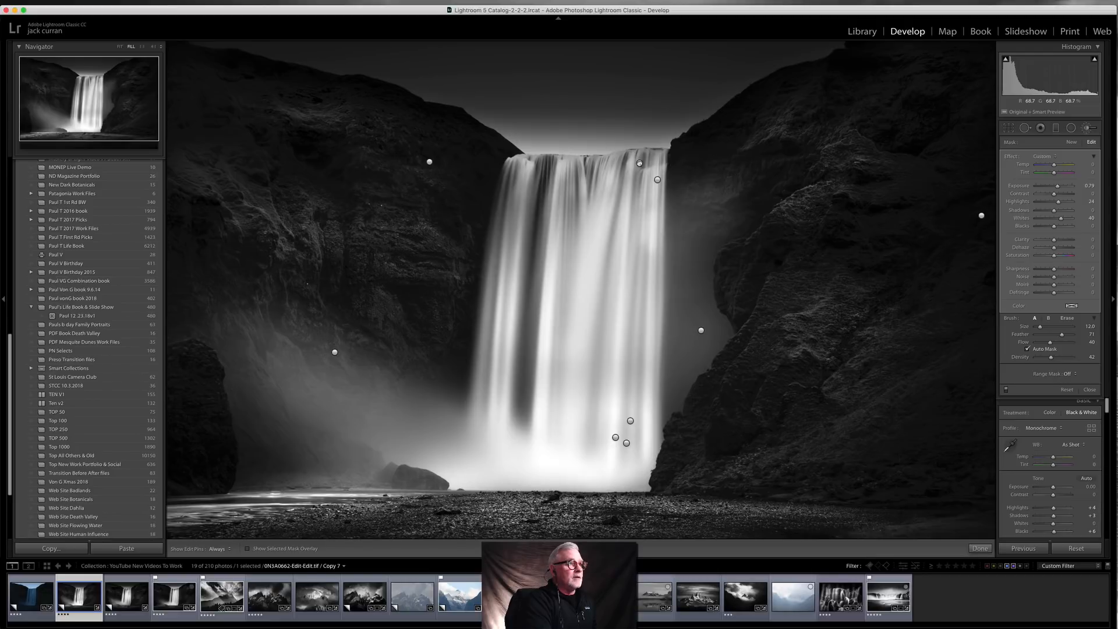
{"action": "key", "text": "Delete"}
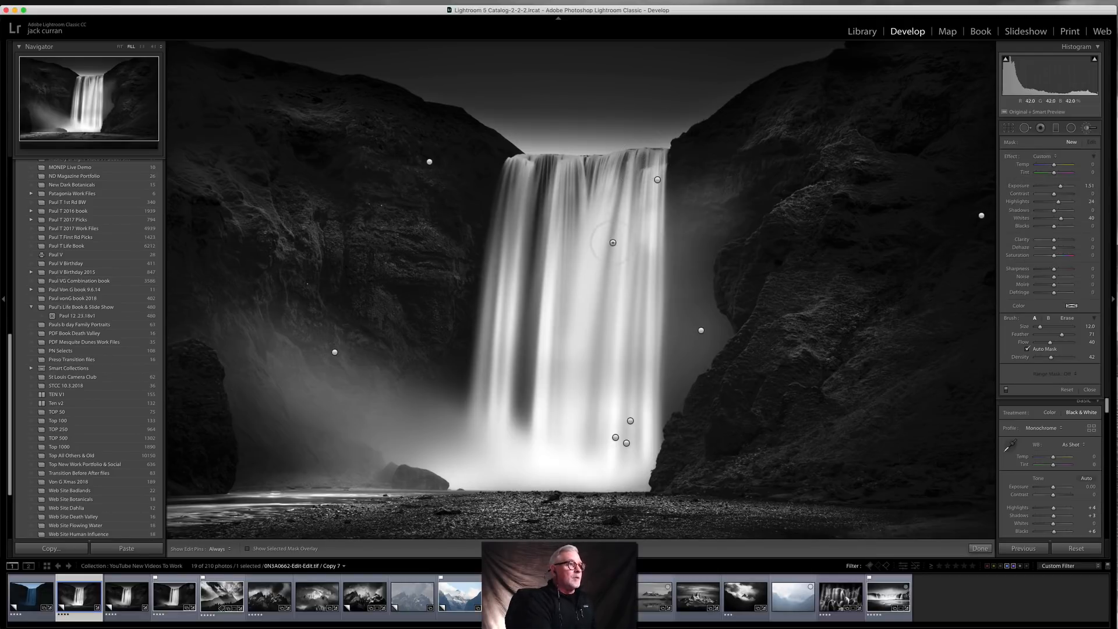
Reduce the adjustment brush size to 7
{"action": "key", "text": "bracketleft"}
{"action": "key", "text": "bracketleft"}
{"action": "key", "text": "bracketleft"}
{"action": "key", "text": "bracketleft"}
{"action": "key", "text": "h"}
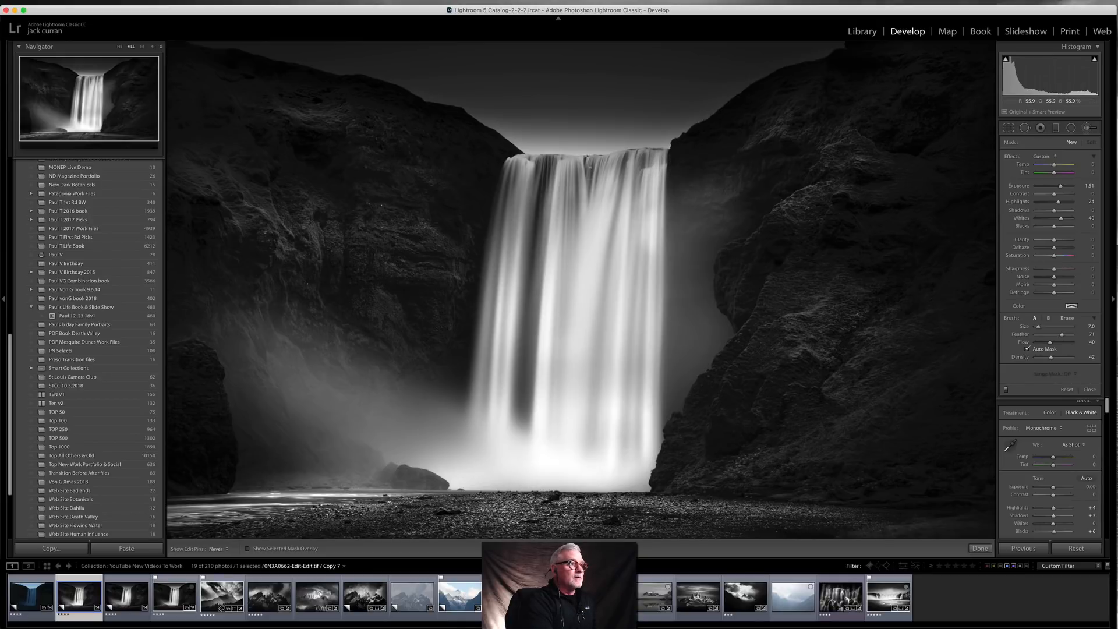
{"action": "key", "text": "h"}
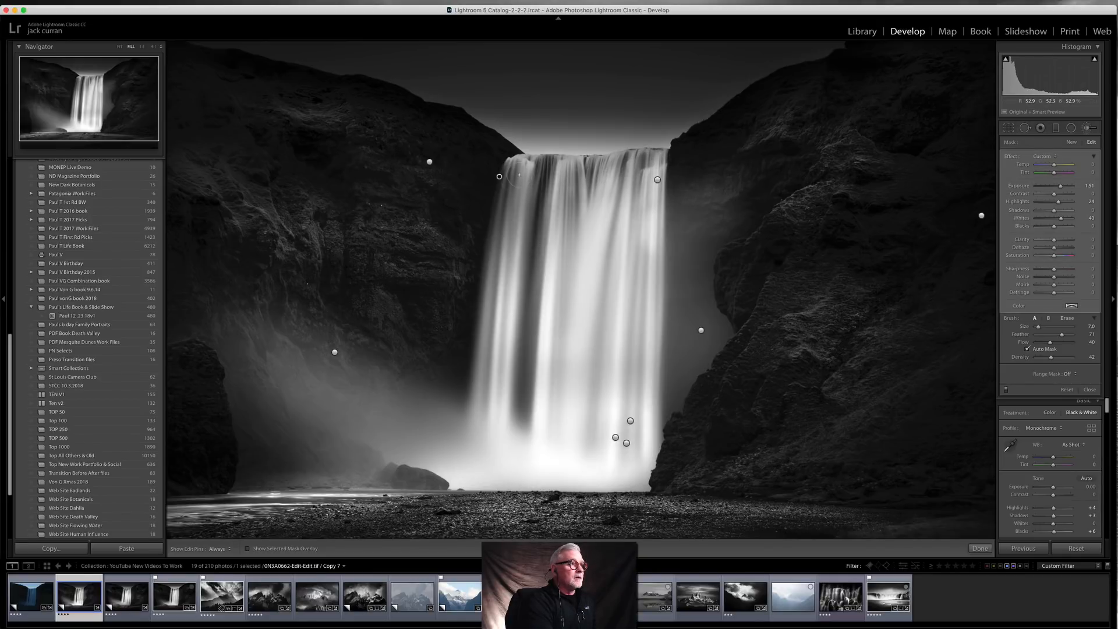
{"action": "key", "text": "Delete"}
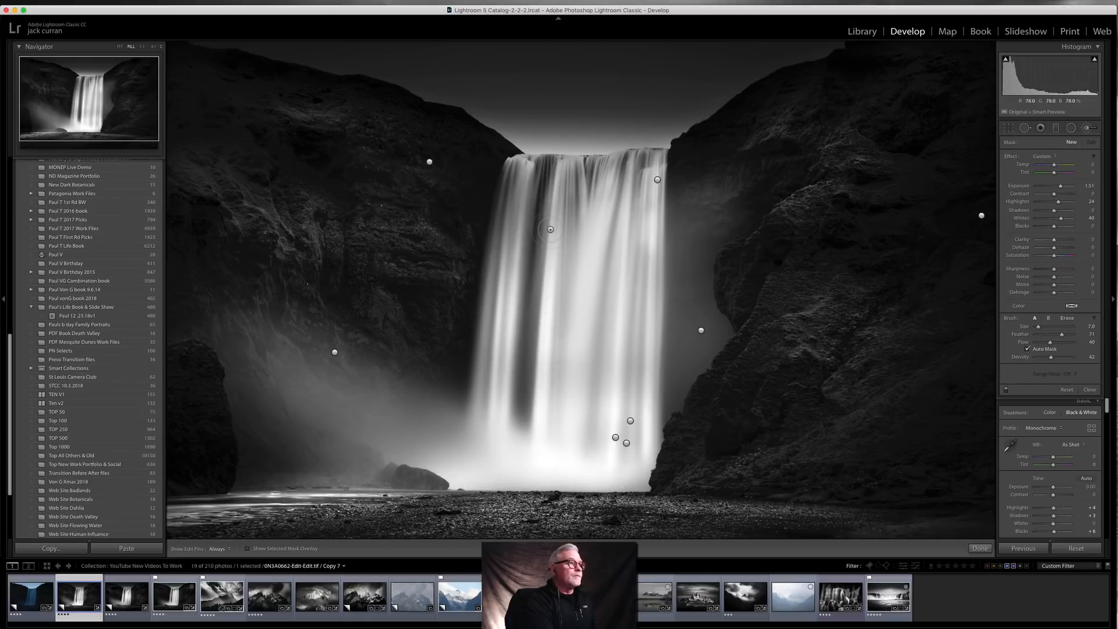
Brush light onto the waterfall's left edge with a new size 7 adjustment brush at Exposure 1.51
{"action": "mouse_move", "coordinate": [511, 201]}
{"action": "left_mouse_down"}
{"action": "mouse_move", "coordinate": [515, 166]}
{"action": "mouse_move", "coordinate": [492, 241]}
{"action": "left_mouse_up"}
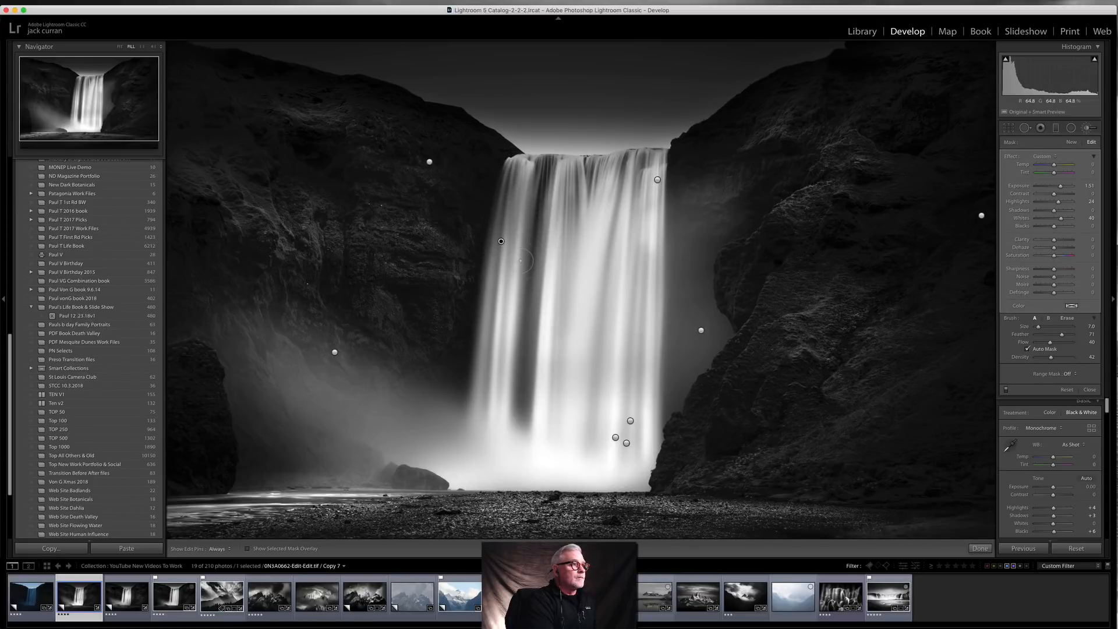
{"action": "key", "text": "h"}
{"action": "key", "text": "h"}
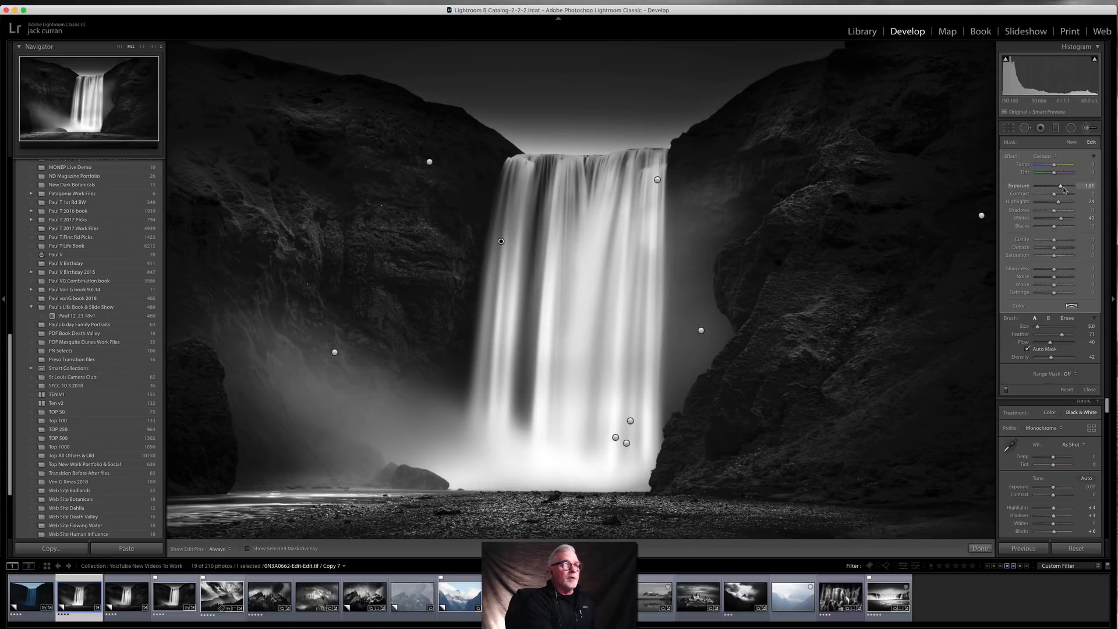
Raise the left-edge brush's Exposure to 1.82, brush more light down the upper edge, and close the brush
{"action": "left_click_drag", "start_coordinate": [1064, 189], "coordinate": [1063, 189]}
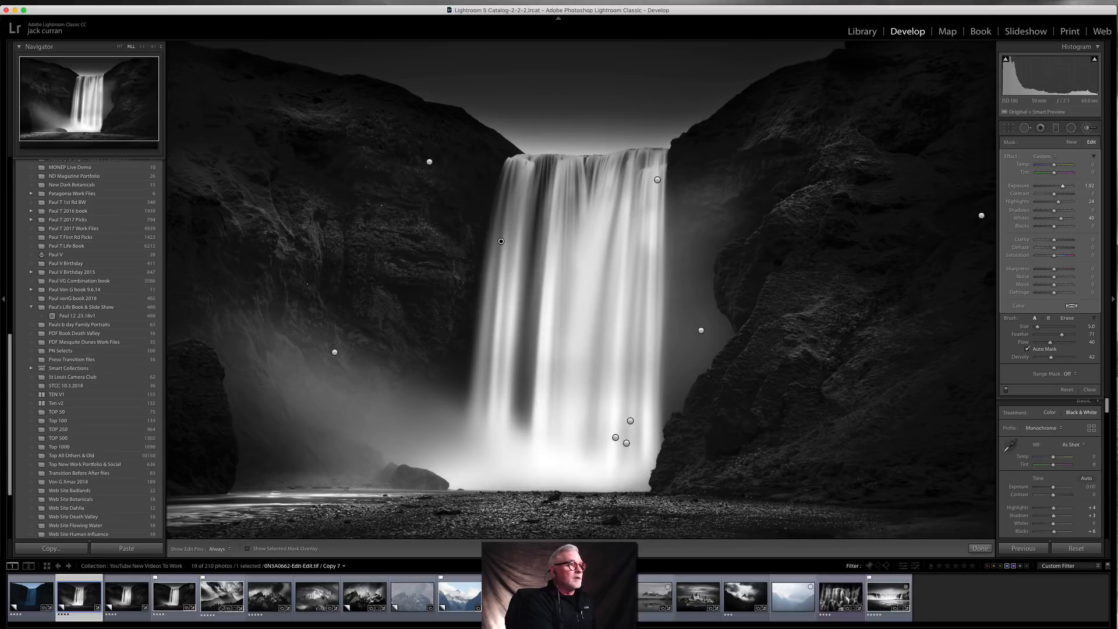
{"action": "left_click_drag", "start_coordinate": [505, 172], "coordinate": [492, 250]}
{"action": "key", "text": "h"}
{"action": "key", "text": "h"}
{"action": "key", "text": "h"}
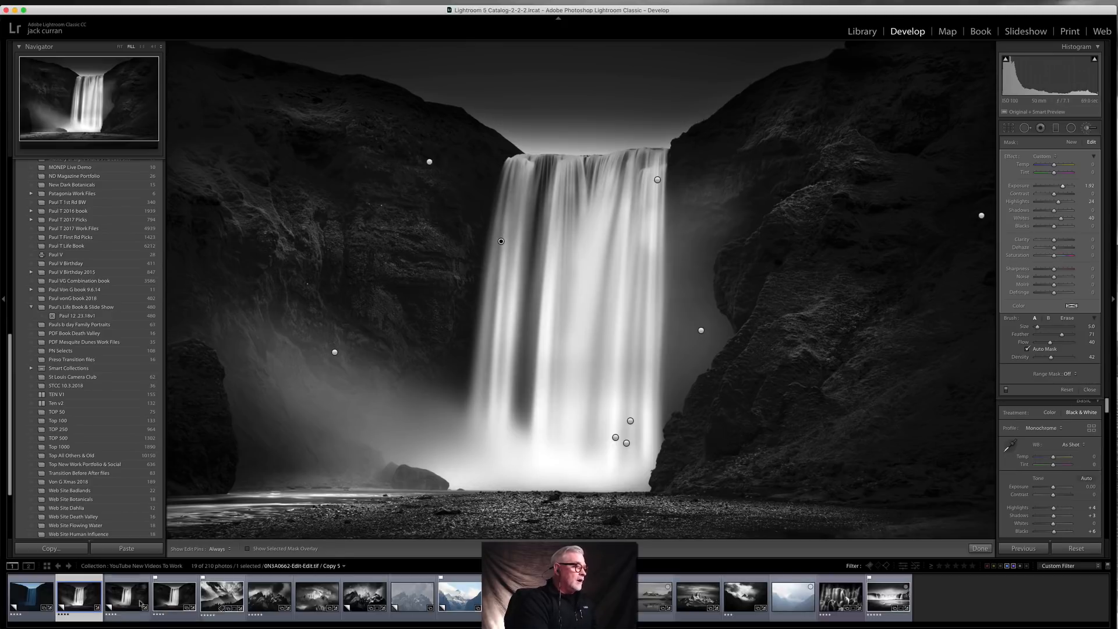
{"action": "left_click", "coordinate": [1089, 390]}
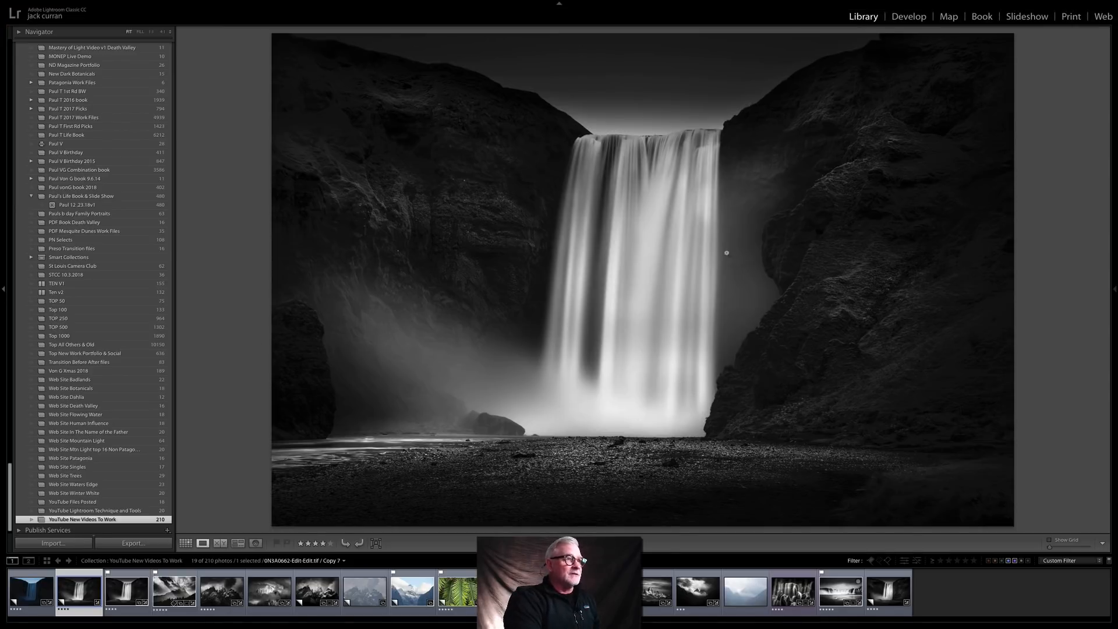
Set the upper right cliff radial filter's Whites to 100 and Exposure to 4.00 in Develop
{"action": "left_click", "coordinate": [908, 16]}
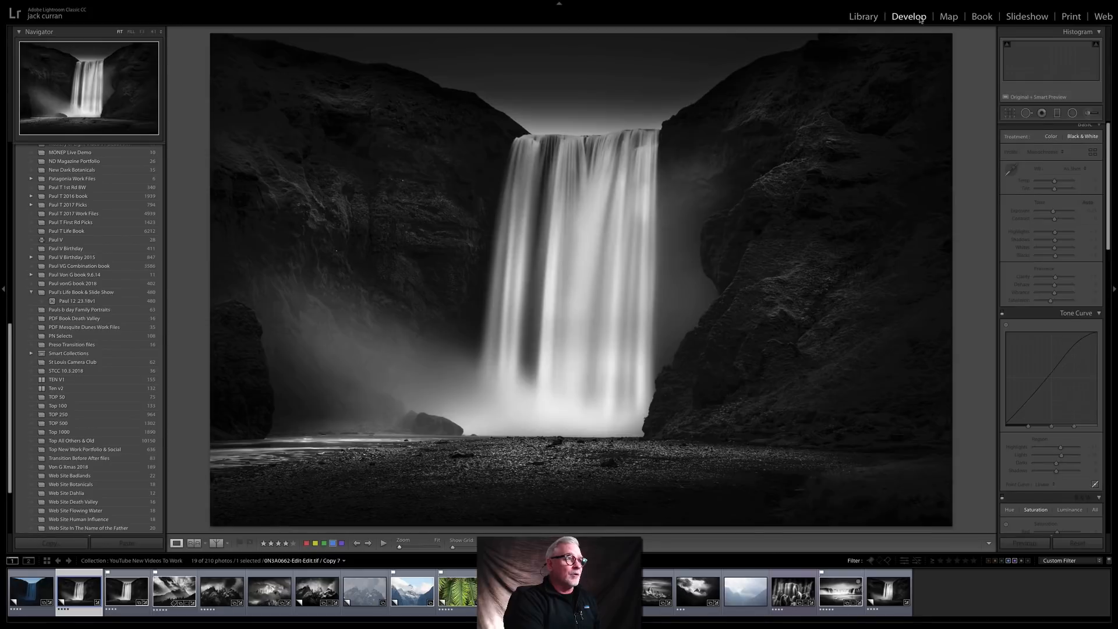
{"action": "left_click", "coordinate": [1072, 113]}
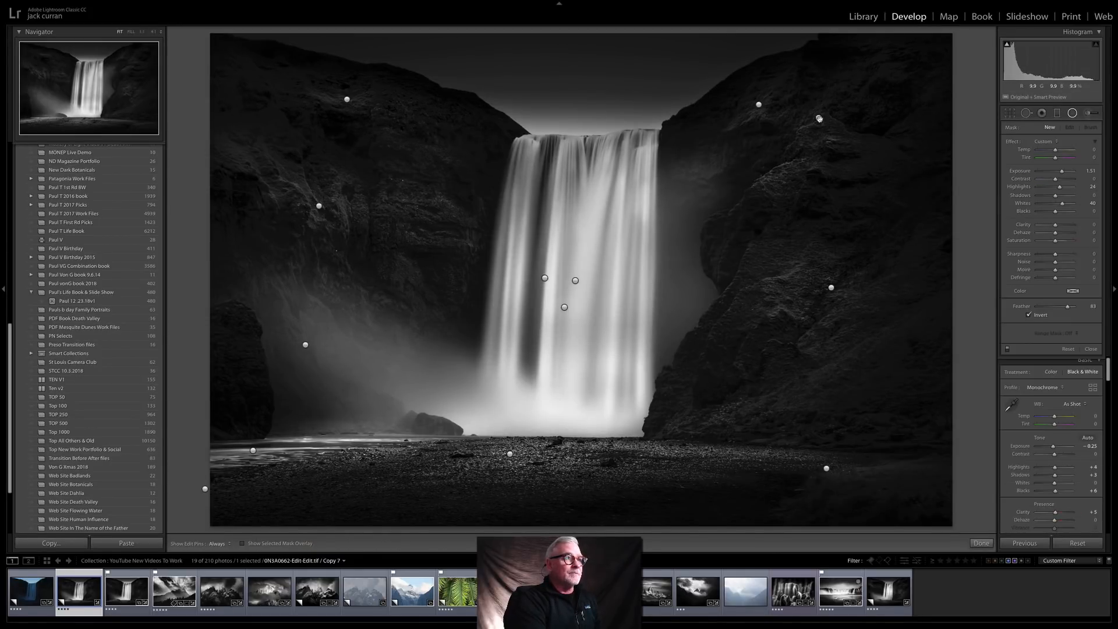
{"action": "left_click", "coordinate": [819, 118]}
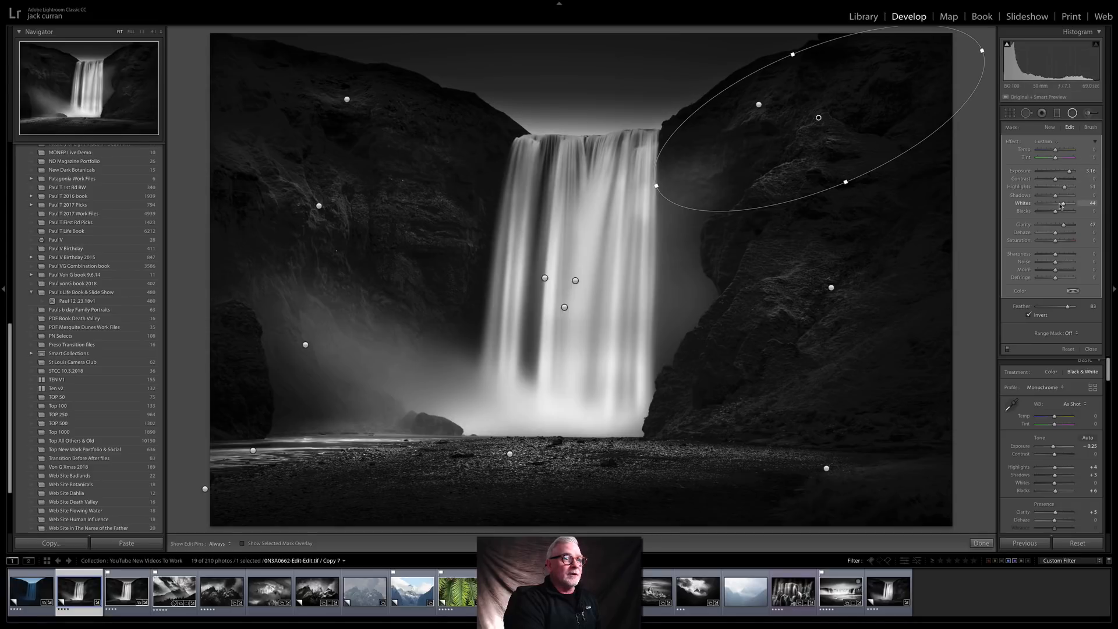
{"action": "left_click_drag", "start_coordinate": [1062, 204], "coordinate": [1076, 173]}
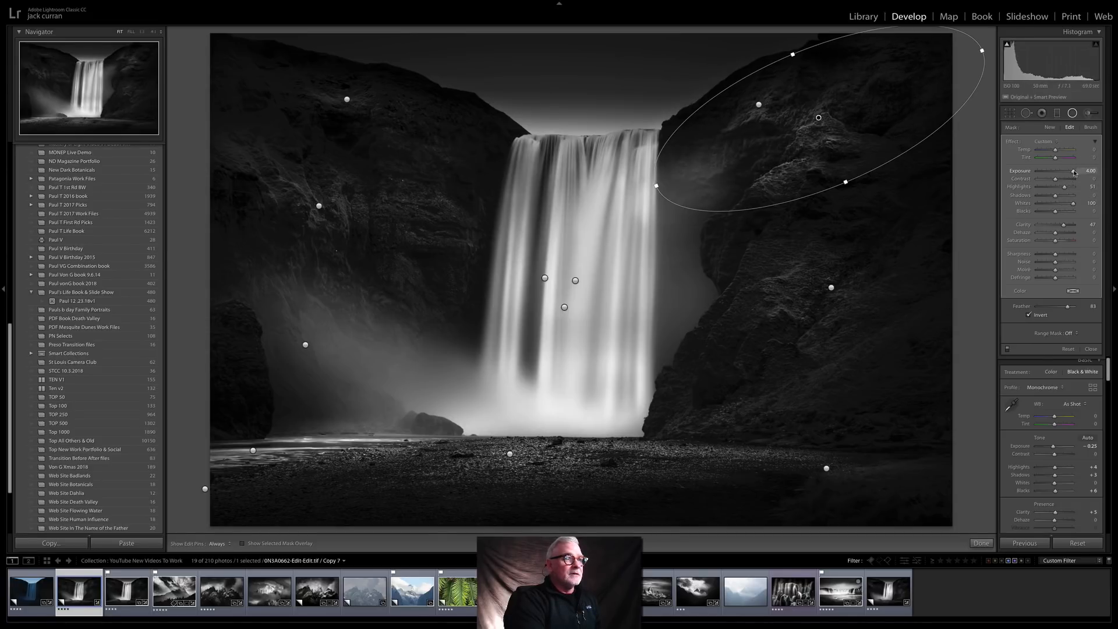
Set the left cliff radial filter's Exposure to 2.47 and Shadows to -10, raising its Whites and lowering its Blacks
{"action": "left_click", "coordinate": [319, 205]}
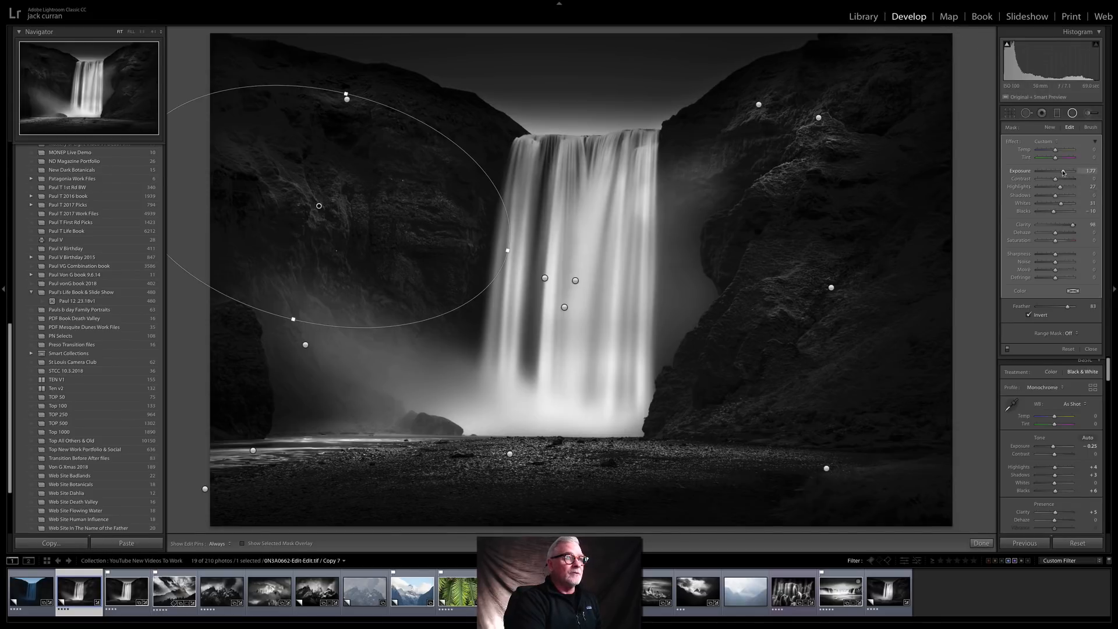
{"action": "left_click_drag", "start_coordinate": [1062, 171], "coordinate": [1049, 213]}
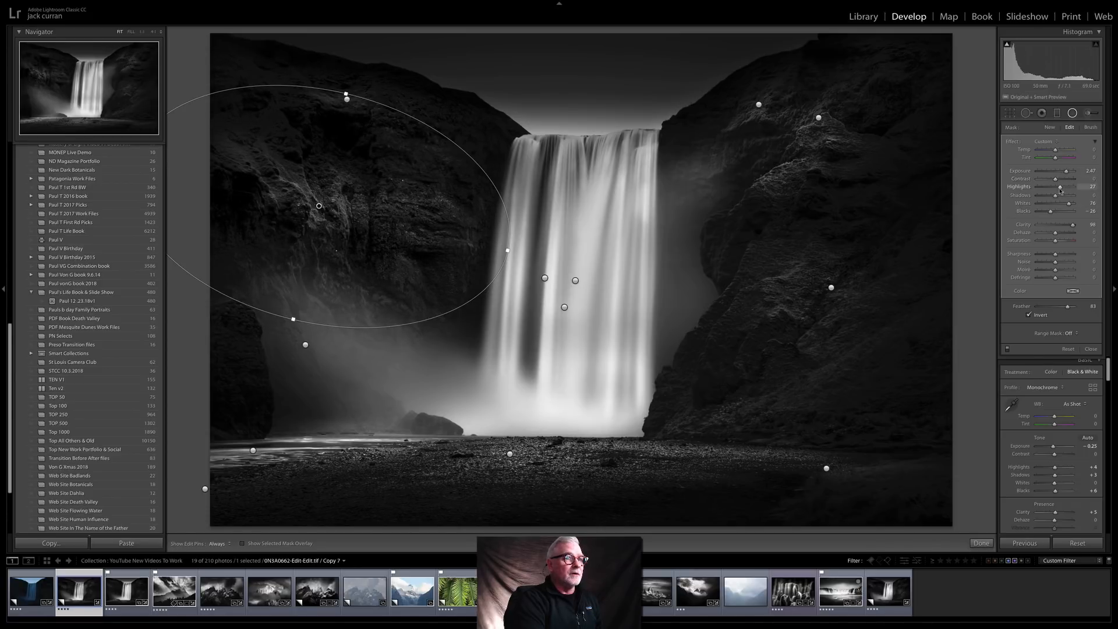
{"action": "left_click_drag", "start_coordinate": [1055, 195], "coordinate": [1051, 198]}
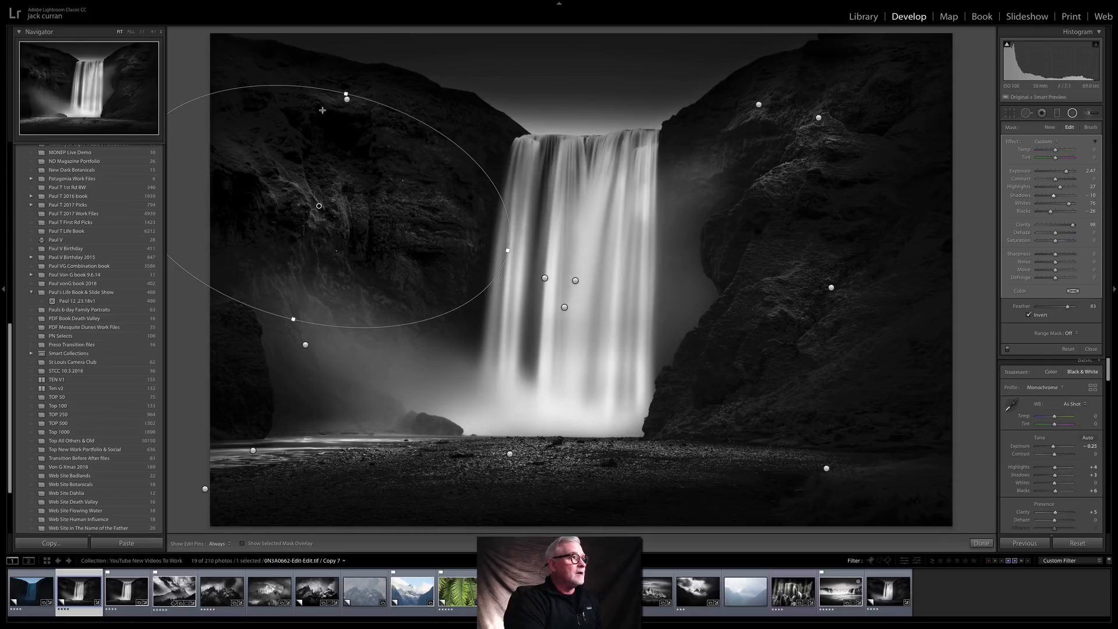
Set the upper left ridge radial filter's Exposure to 2.18, Whites to 100 and Clarity to 64
{"action": "left_click", "coordinate": [347, 99]}
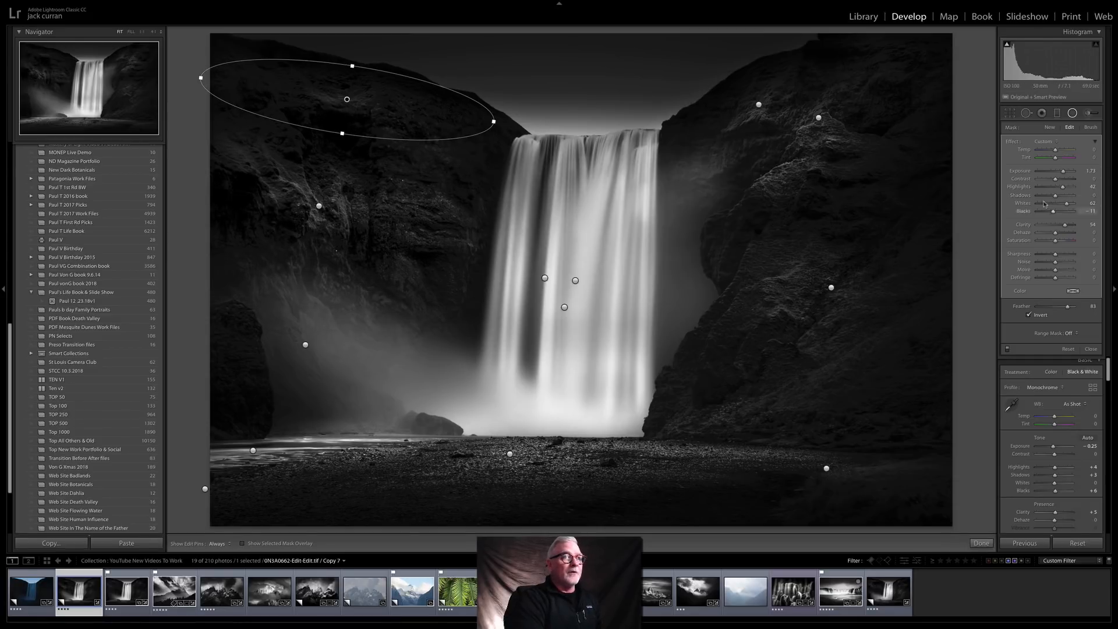
{"action": "left_click_drag", "start_coordinate": [1062, 169], "coordinate": [1074, 205]}
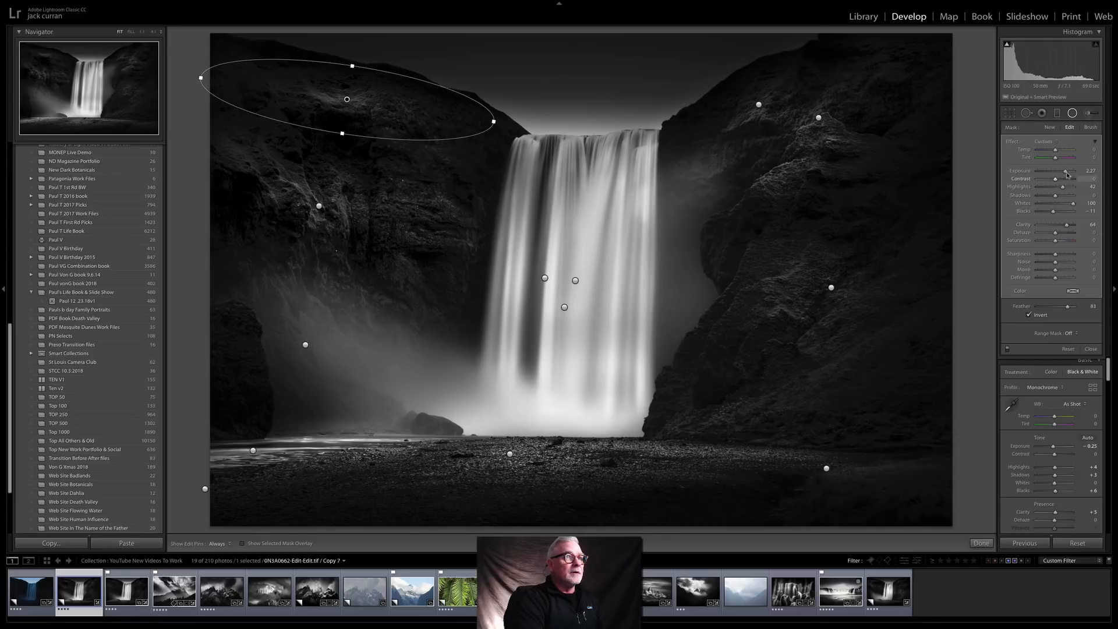
{"action": "left_click_drag", "start_coordinate": [1065, 173], "coordinate": [1064, 173]}
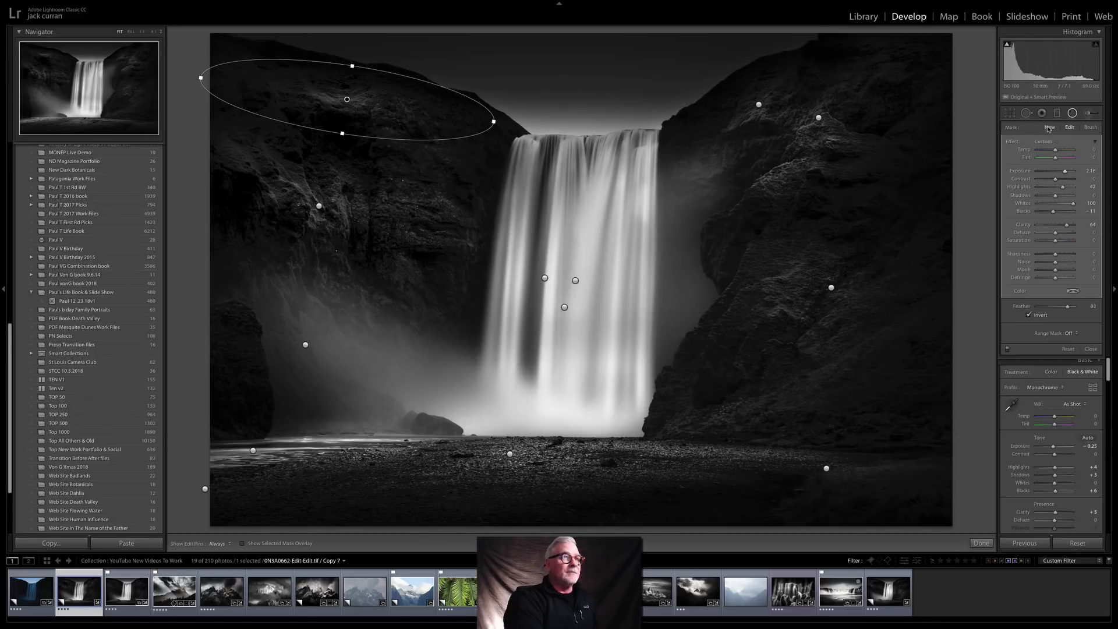
Add a radial filter over the mist left of the falls, tilted along the slope, with Exposure 1.31, Highlights 43 and Whites 36
{"action": "left_click", "coordinate": [1049, 127]}
{"action": "left_click_drag", "start_coordinate": [494, 435], "coordinate": [567, 449]}
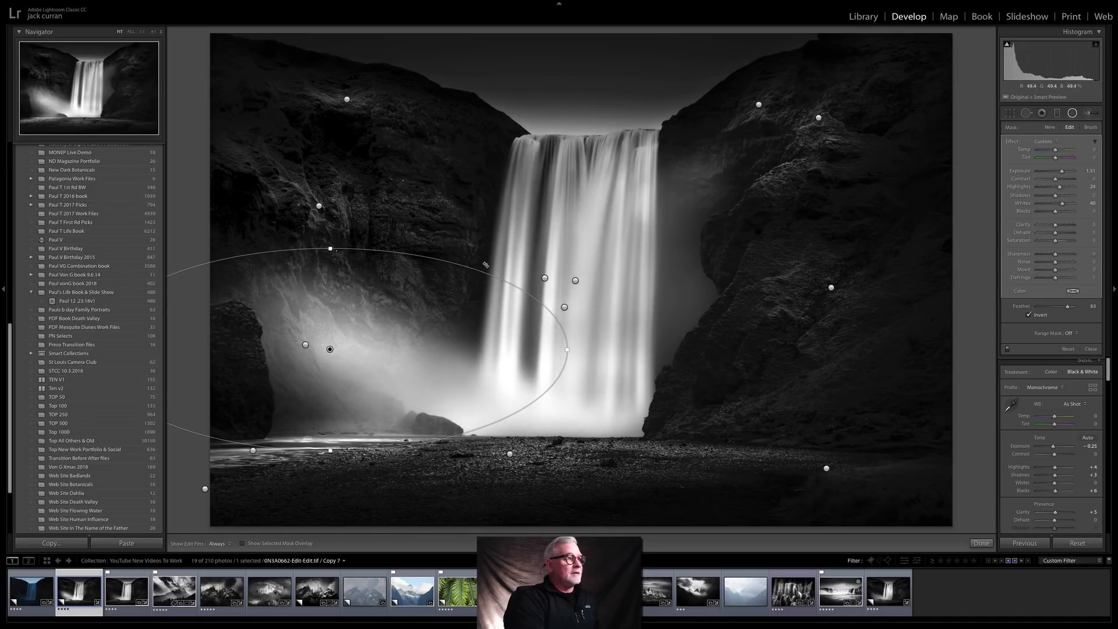
{"action": "left_click_drag", "start_coordinate": [486, 265], "coordinate": [517, 312]}
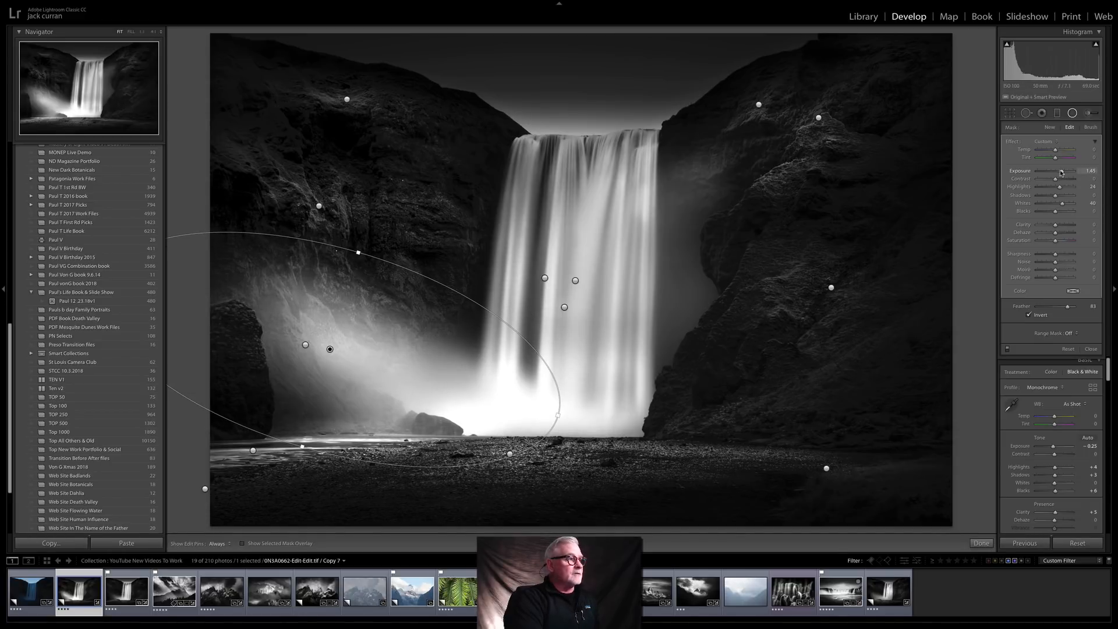
{"action": "left_click_drag", "start_coordinate": [1060, 173], "coordinate": [1061, 172]}
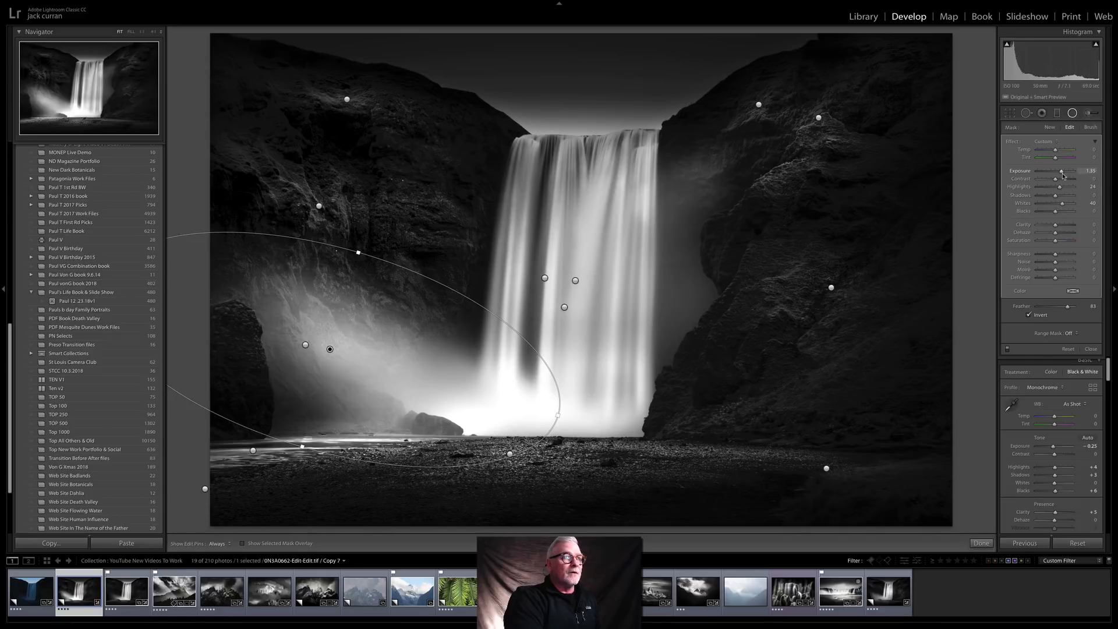
{"action": "mouse_move", "coordinate": [1060, 174]}
{"action": "left_mouse_down"}
{"action": "mouse_move", "coordinate": [1070, 207]}
{"action": "mouse_move", "coordinate": [1053, 207]}
{"action": "mouse_move", "coordinate": [1077, 190]}
{"action": "mouse_move", "coordinate": [1061, 172]}
{"action": "left_mouse_up"}
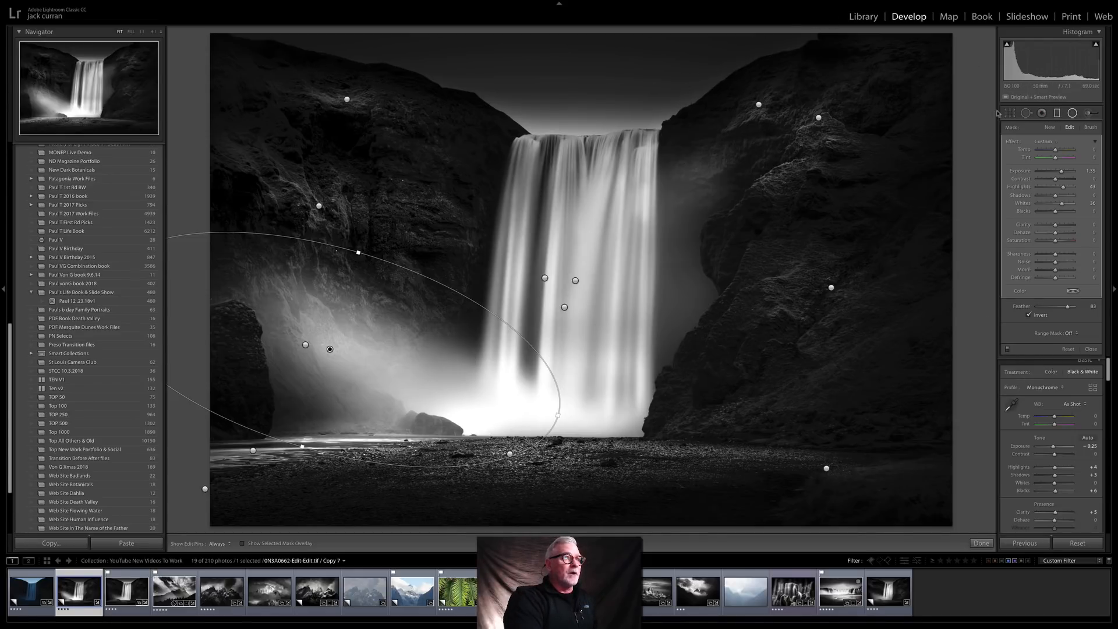
Reposition the sky's graduated filter and widen its gradient down to just below the waterfall's crest
{"action": "left_click", "coordinate": [1011, 113]}
{"action": "left_click_drag", "start_coordinate": [584, 122], "coordinate": [584, 41]}
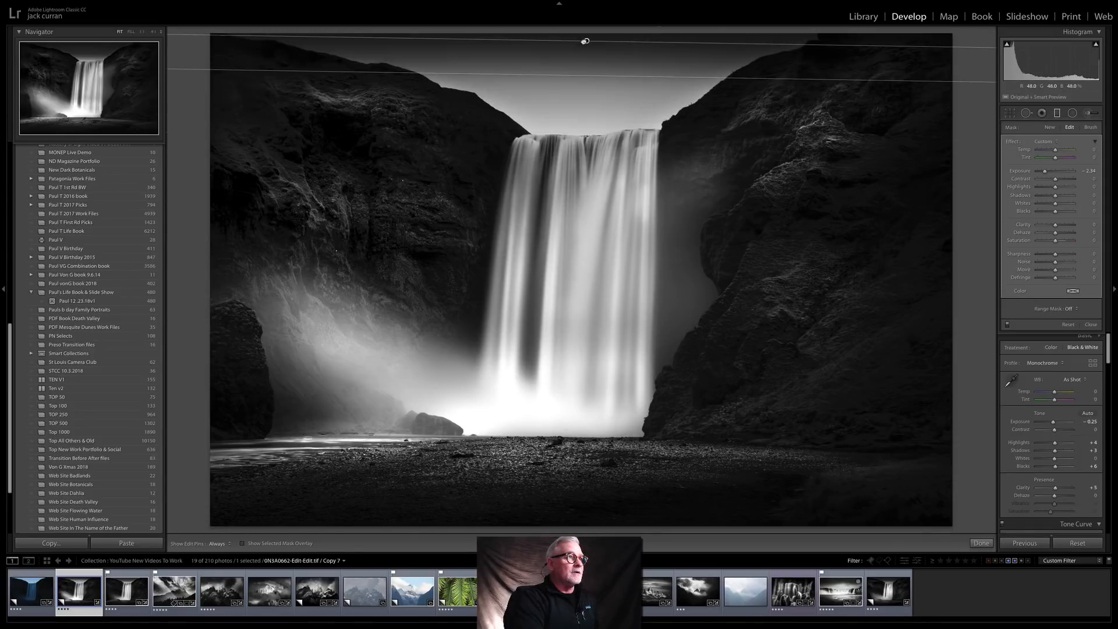
{"action": "left_click_drag", "start_coordinate": [576, 97], "coordinate": [577, 195]}
{"action": "left_click_drag", "start_coordinate": [578, 128], "coordinate": [581, 86]}
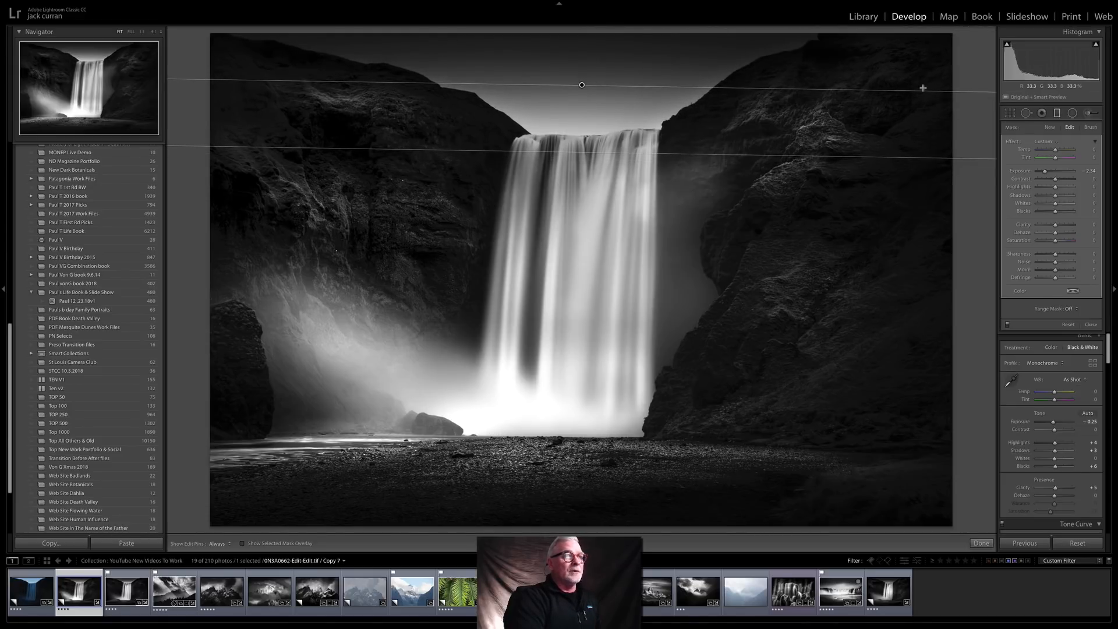
{"action": "key", "text": "k"}
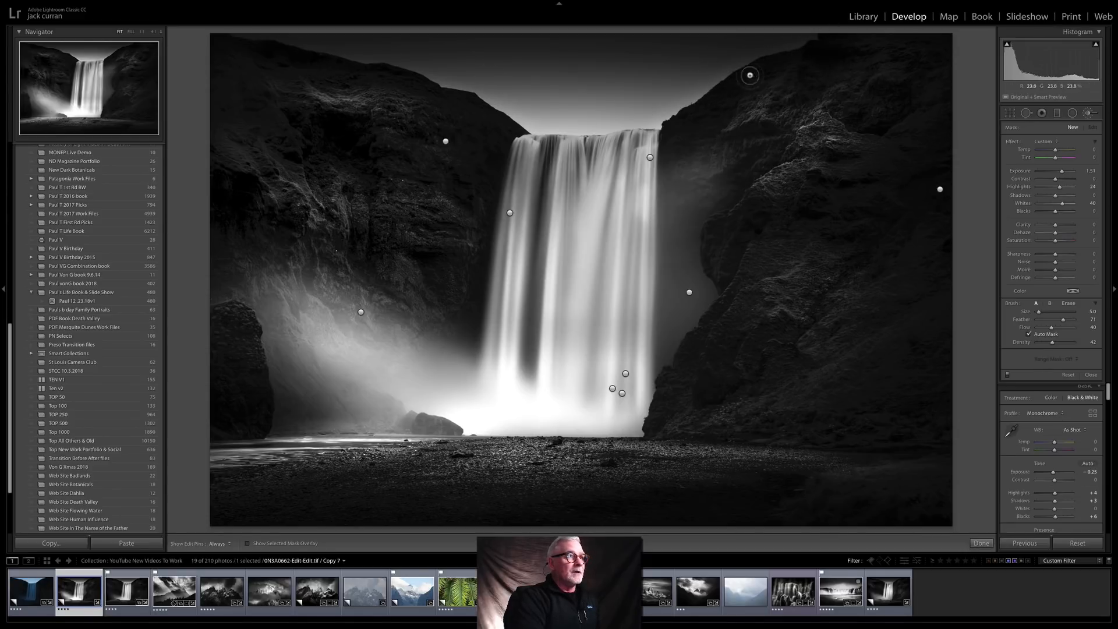
{"action": "left_click", "coordinate": [1057, 113]}
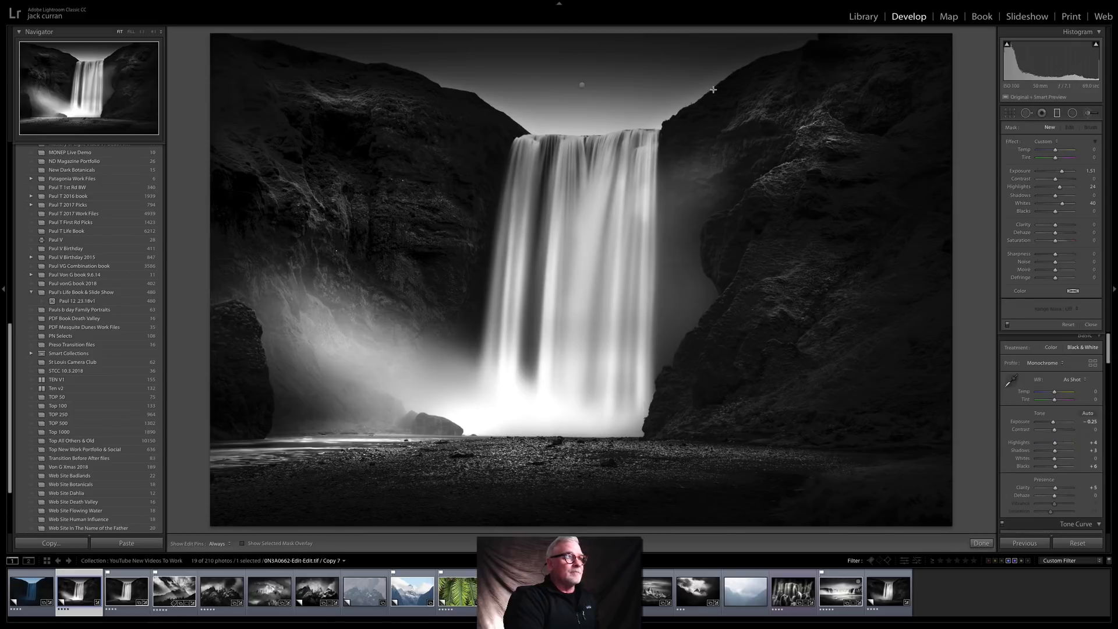
Tilt the sky's graduated filter down to the left, and erase its effect from the left cliff with the Erase brush at sizes 18 and 8
{"action": "left_click_drag", "start_coordinate": [580, 85], "coordinate": [582, 152]}
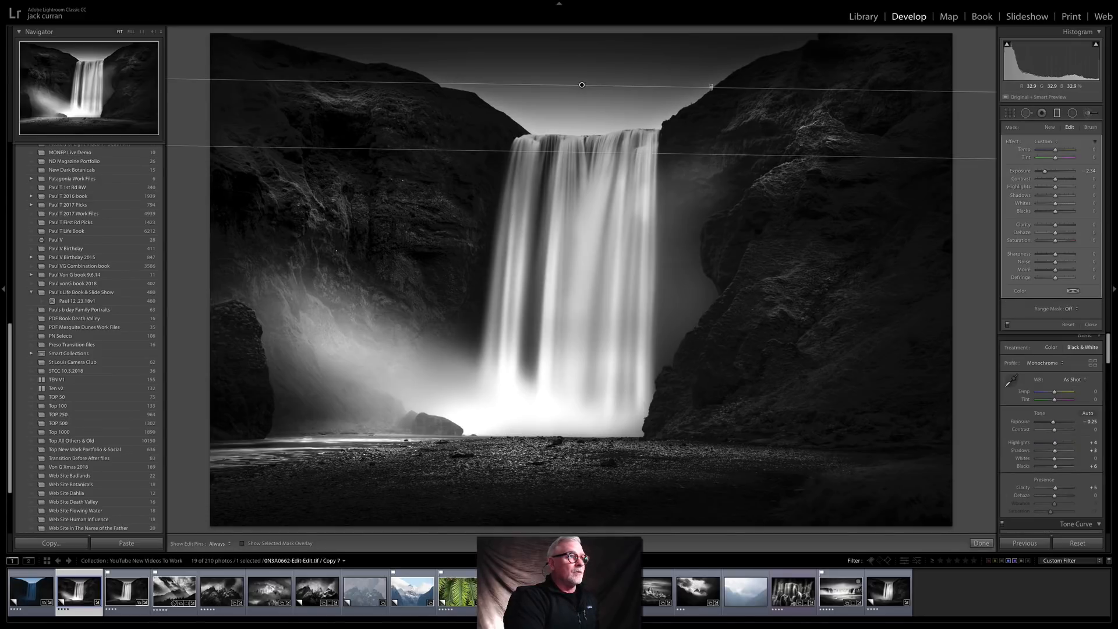
{"action": "left_click_drag", "start_coordinate": [717, 68], "coordinate": [718, 70]}
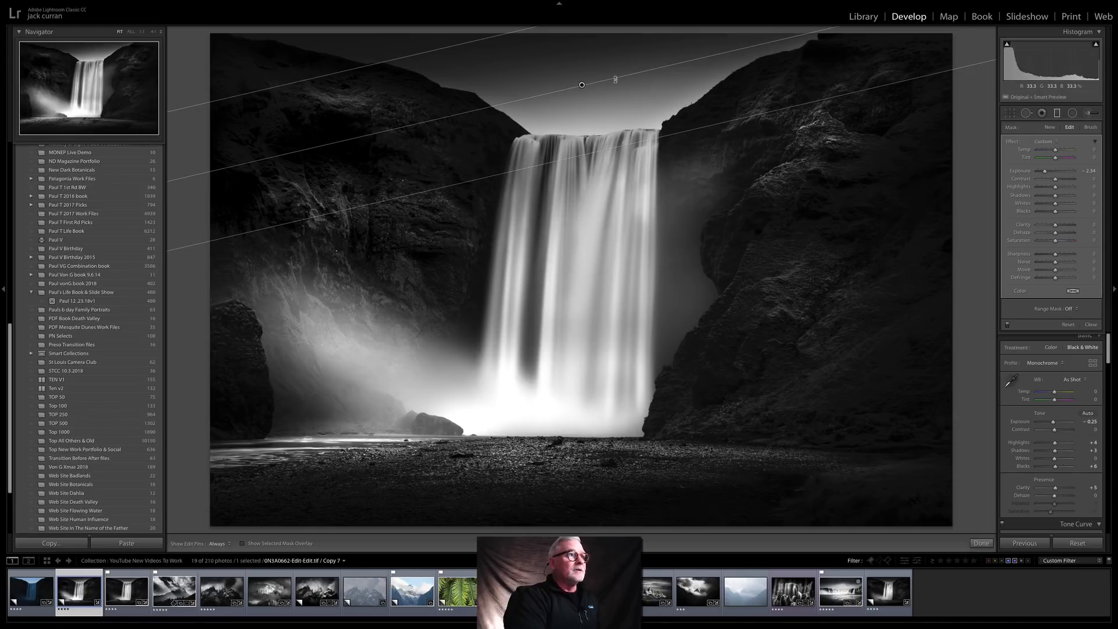
{"action": "left_click", "coordinate": [1091, 128]}
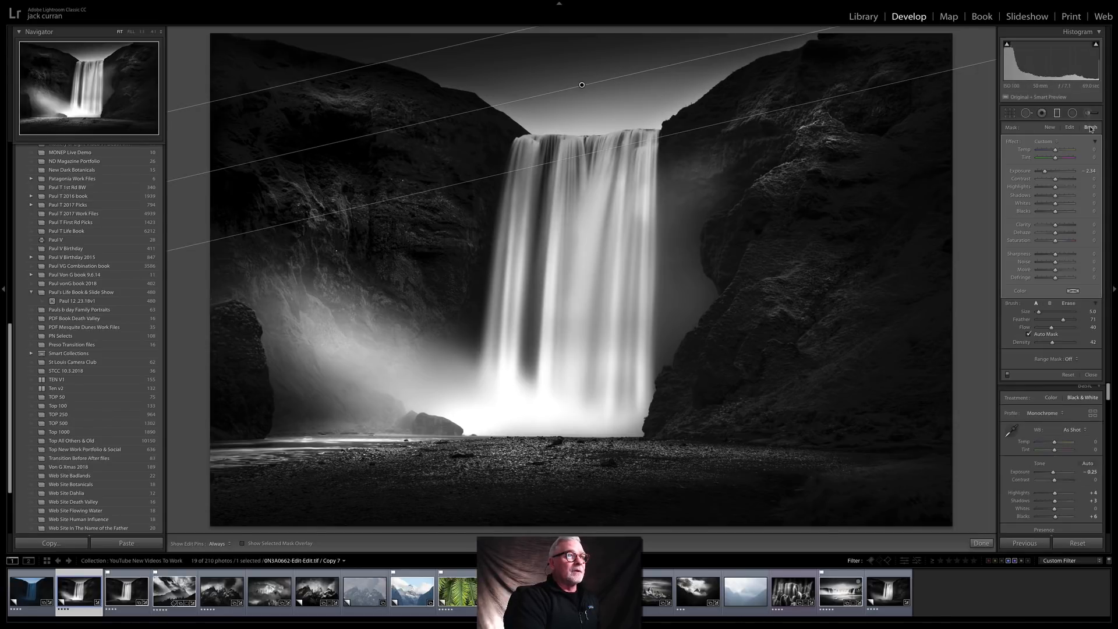
{"action": "left_click", "coordinate": [1068, 303]}
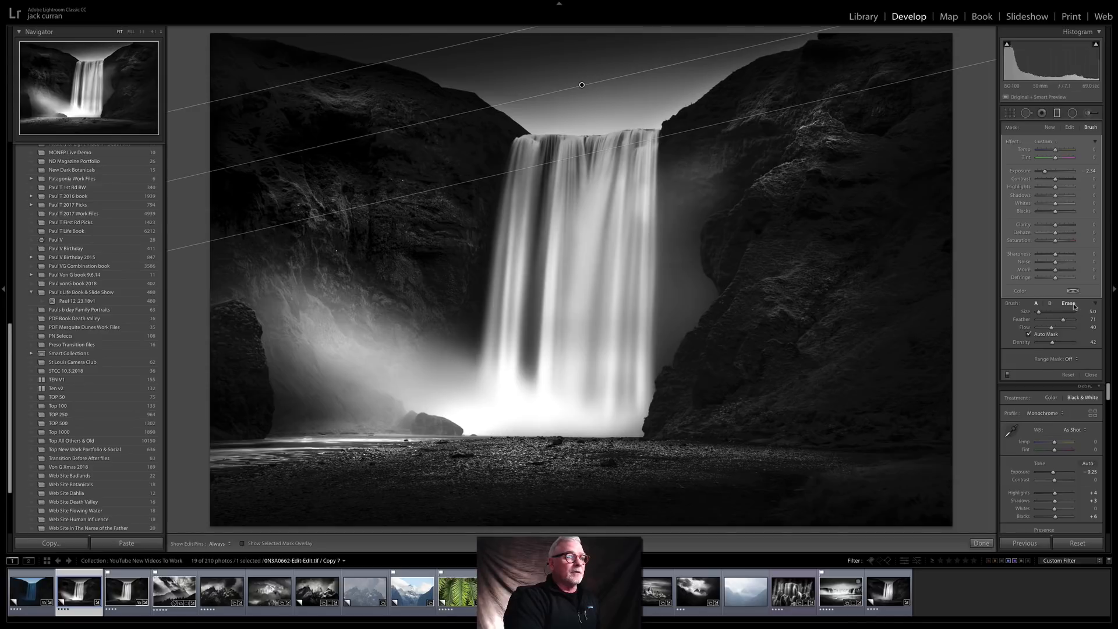
{"action": "key", "text": "h"}
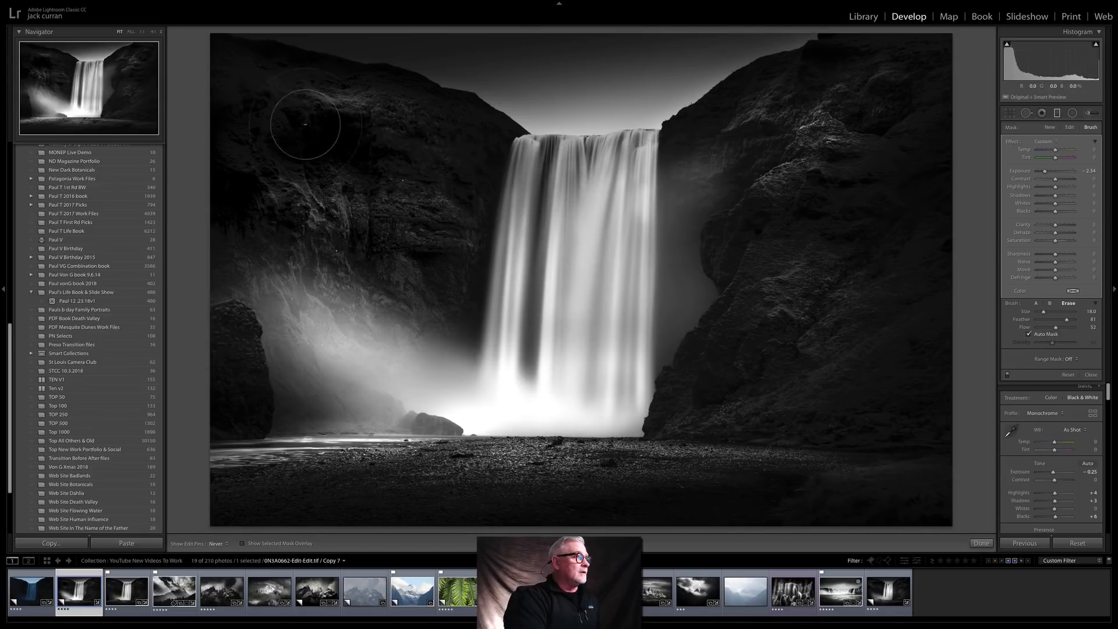
{"action": "mouse_move", "coordinate": [335, 118]}
{"action": "left_mouse_down"}
{"action": "mouse_move", "coordinate": [265, 124]}
{"action": "mouse_move", "coordinate": [312, 142]}
{"action": "mouse_move", "coordinate": [229, 145]}
{"action": "mouse_move", "coordinate": [382, 110]}
{"action": "mouse_move", "coordinate": [407, 152]}
{"action": "mouse_move", "coordinate": [395, 146]}
{"action": "left_mouse_up"}
{"action": "scroll", "coordinate": [384, 137], "scroll_direction": "down", "scroll_amount": 5}
{"action": "mouse_move", "coordinate": [353, 110]}
{"action": "left_mouse_down"}
{"action": "mouse_move", "coordinate": [354, 144]}
{"action": "mouse_move", "coordinate": [337, 186]}
{"action": "mouse_move", "coordinate": [421, 222]}
{"action": "left_mouse_up"}
{"action": "key", "text": "h"}
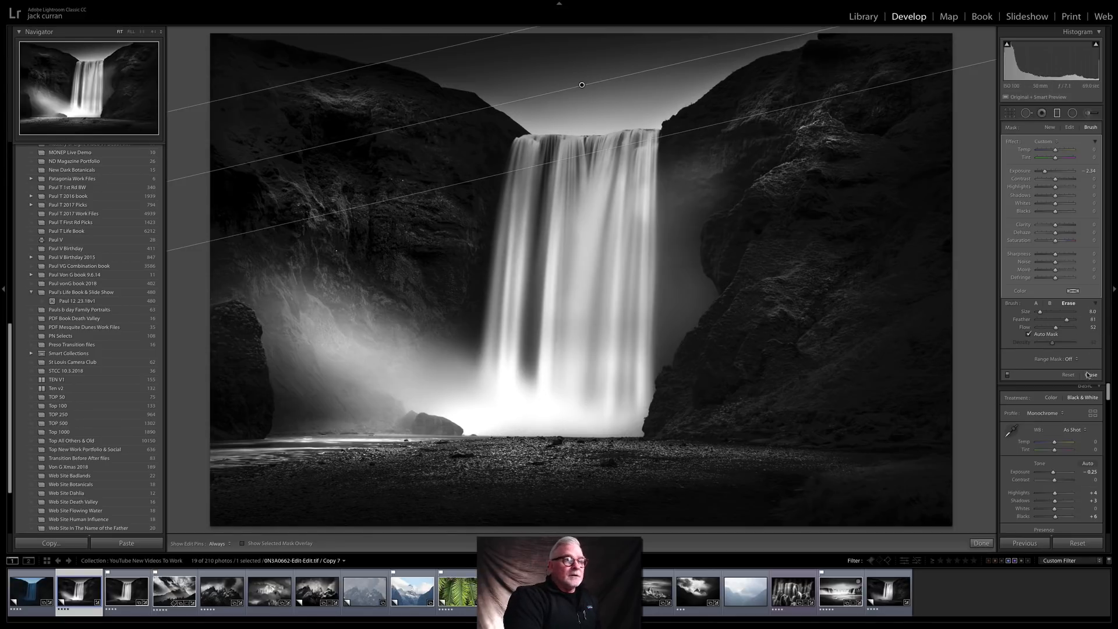
{"action": "left_click", "coordinate": [1087, 375]}
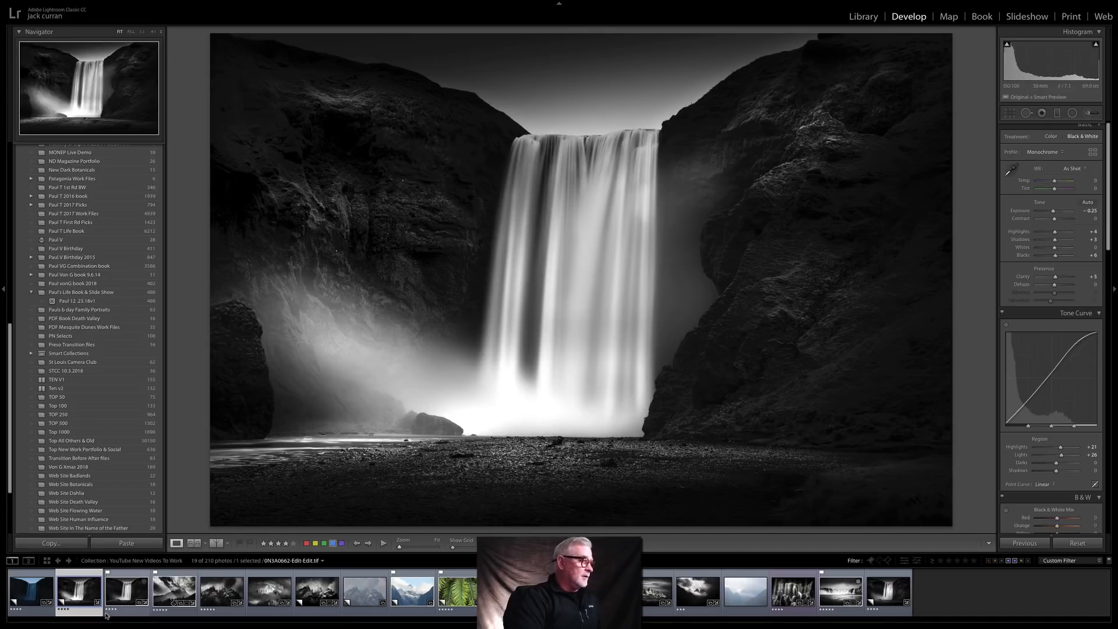
Compare the finished photo side by side with the neighbouring black-and-white version in an enlarged Compare view, and return to Develop
{"action": "left_click", "coordinate": [135, 595]}
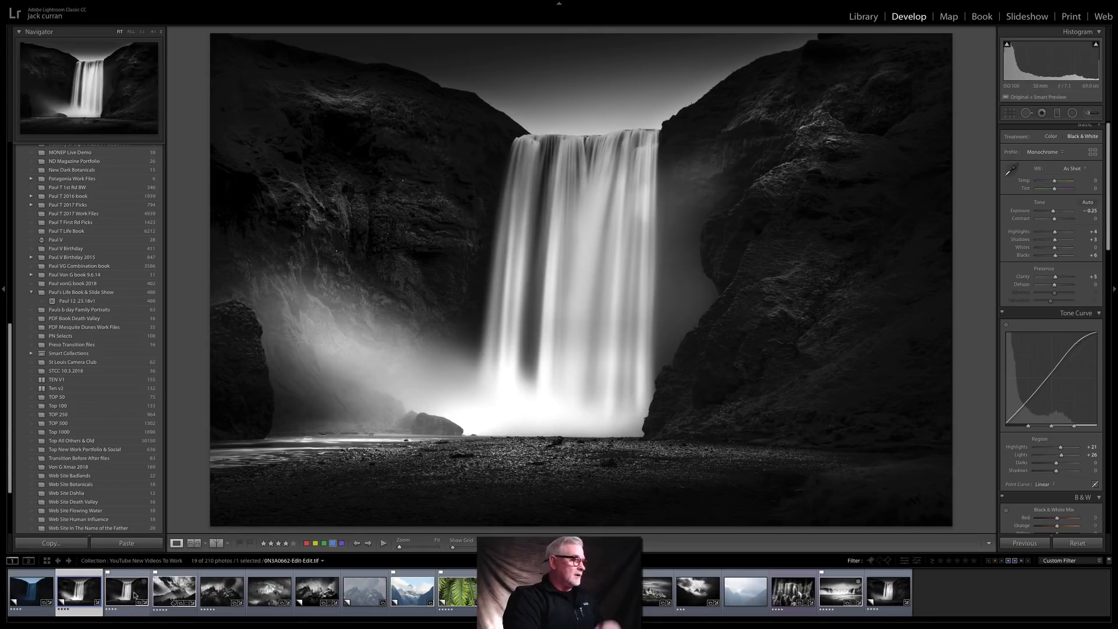
{"action": "left_click", "coordinate": [79, 591], "text": "ctrl"}
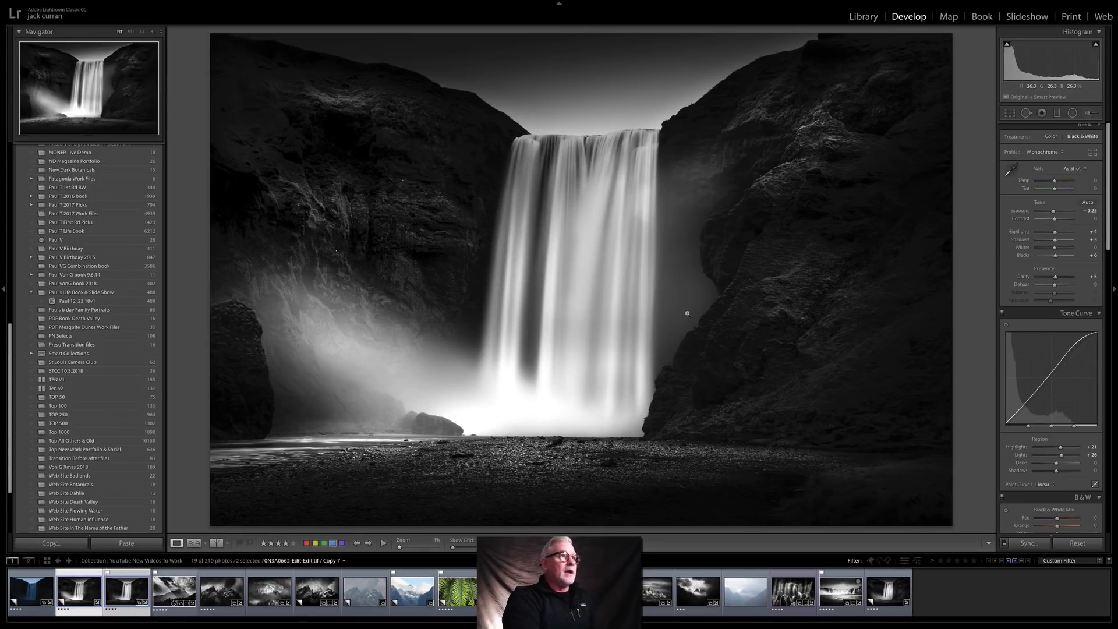
{"action": "key", "text": "c"}
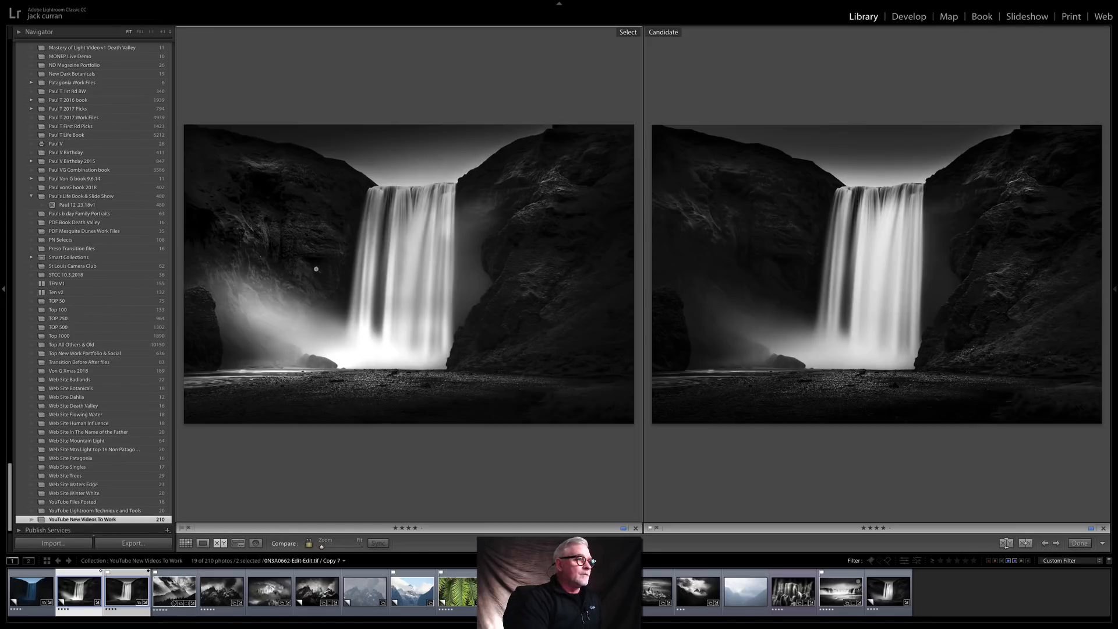
{"action": "scroll", "coordinate": [119, 64], "scroll_direction": "down", "scroll_amount": 1}
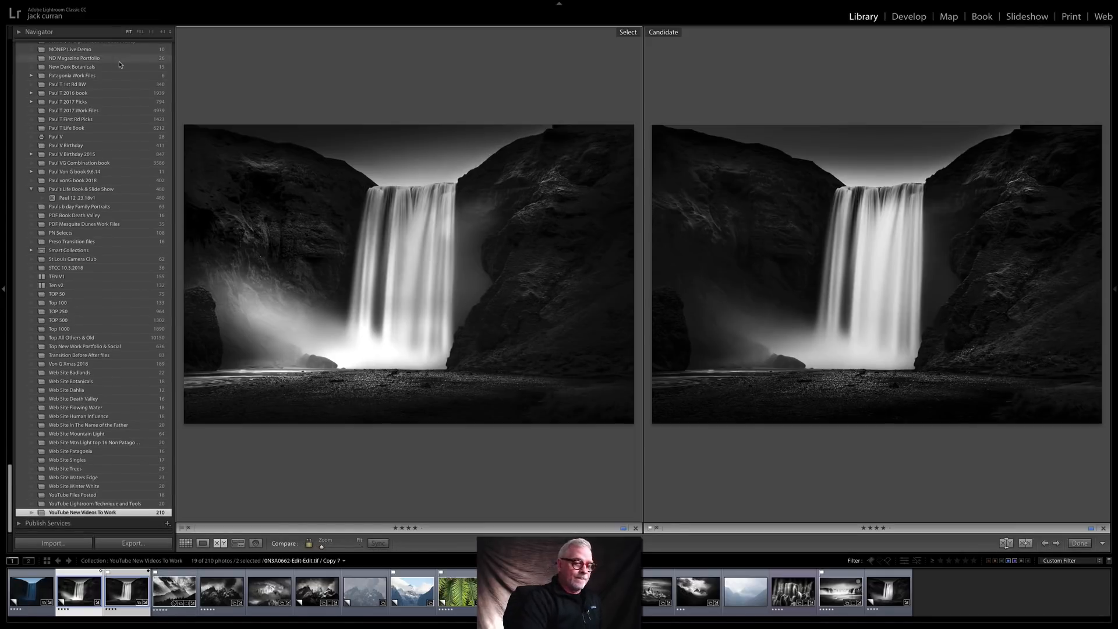
{"action": "key", "text": "Tab"}
{"action": "key", "text": "Tab"}
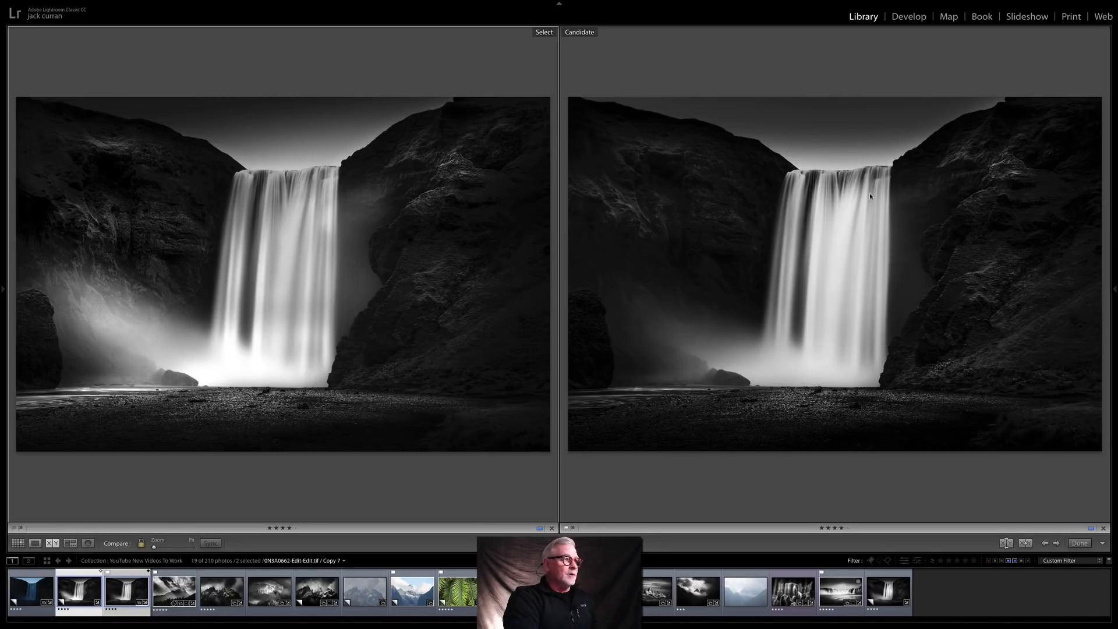
{"action": "left_click", "coordinate": [907, 17]}
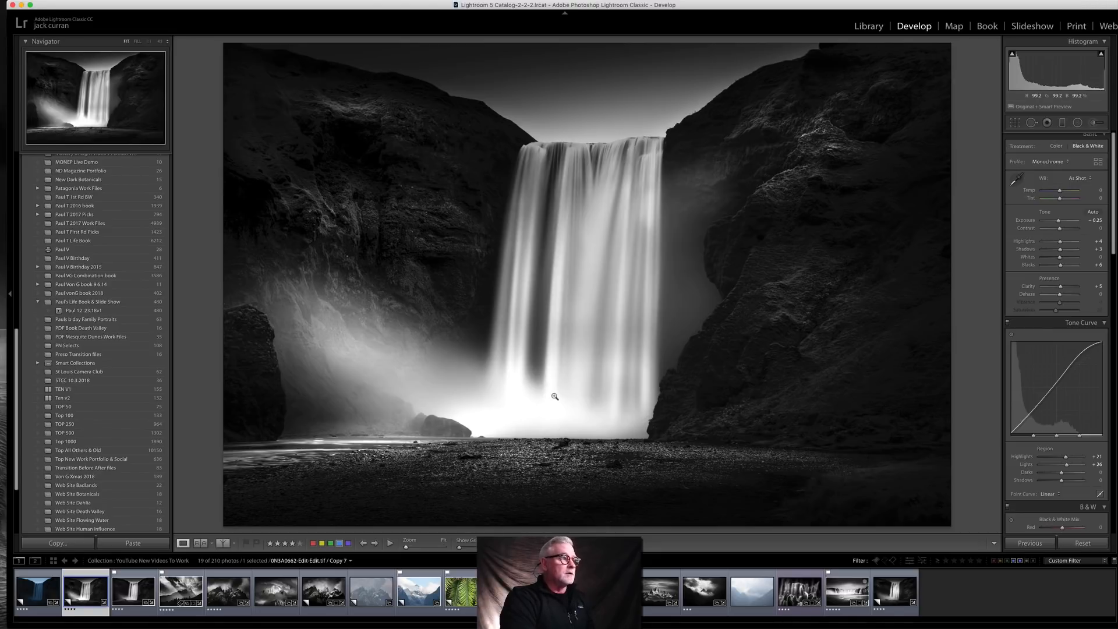
View the original blue colour photo, check the edited version in a split Before/After view, and return to the single-image view
{"action": "left_click", "coordinate": [26, 578]}
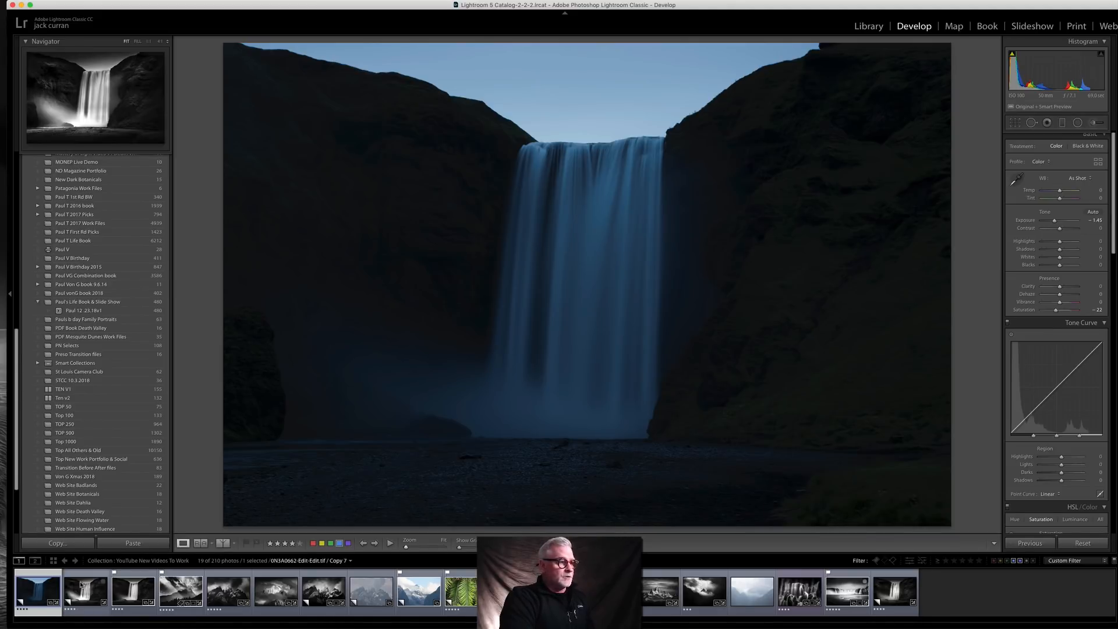
{"action": "left_click", "coordinate": [85, 581]}
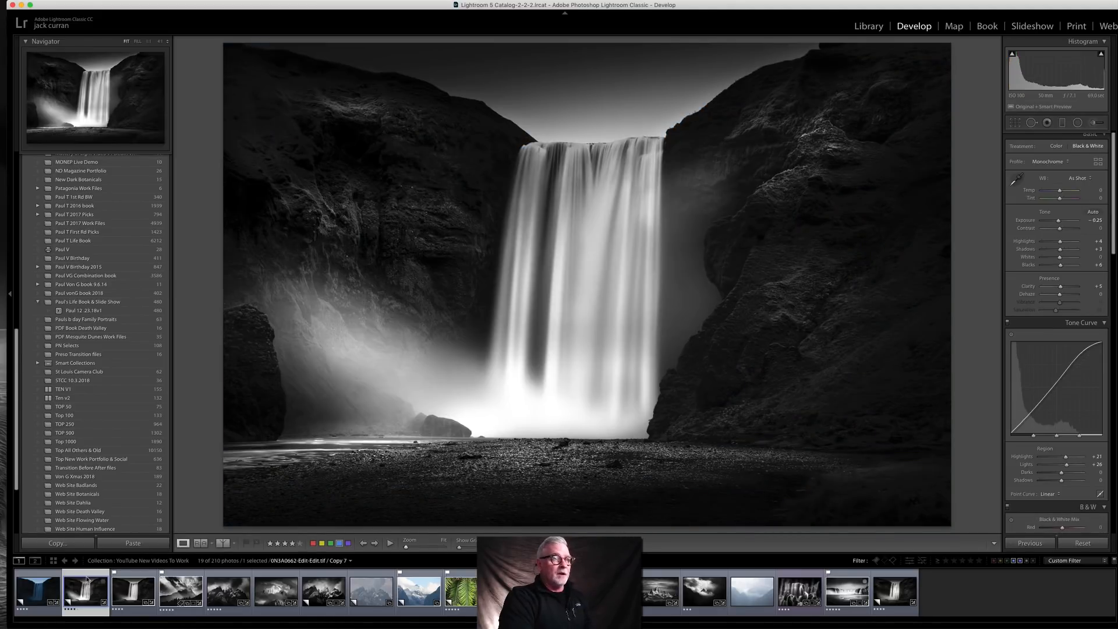
{"action": "key", "text": "y"}
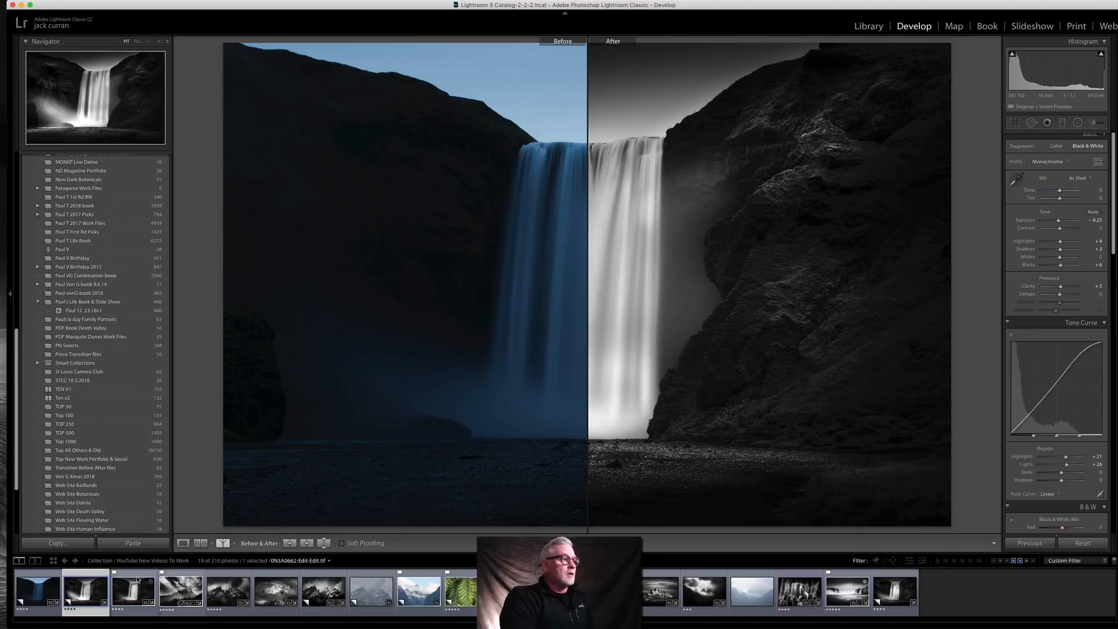
{"action": "left_click", "coordinate": [183, 543]}
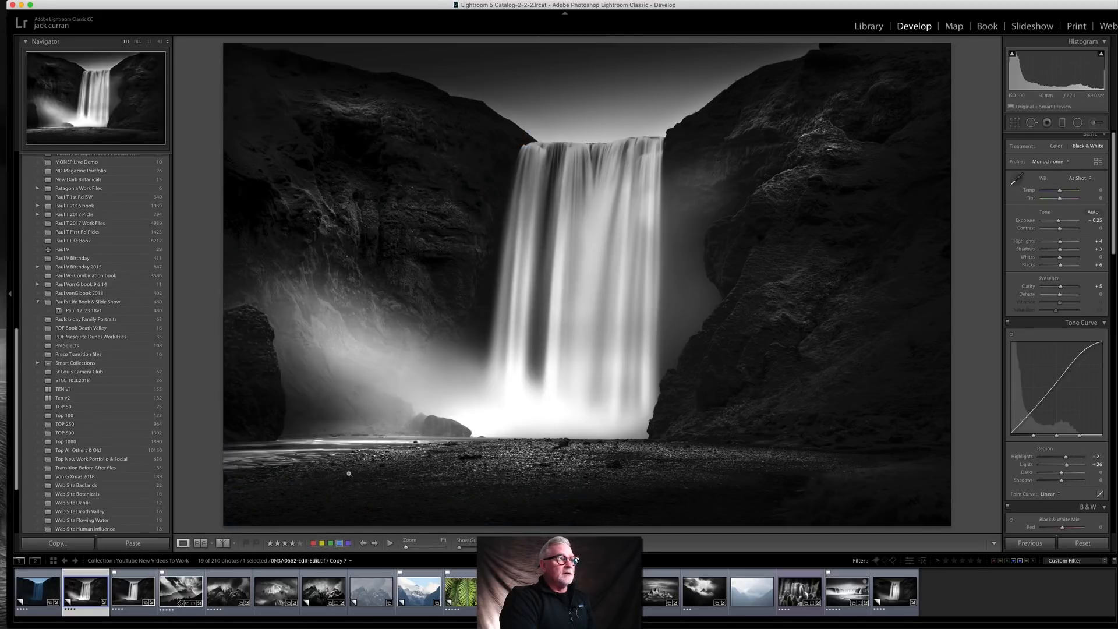